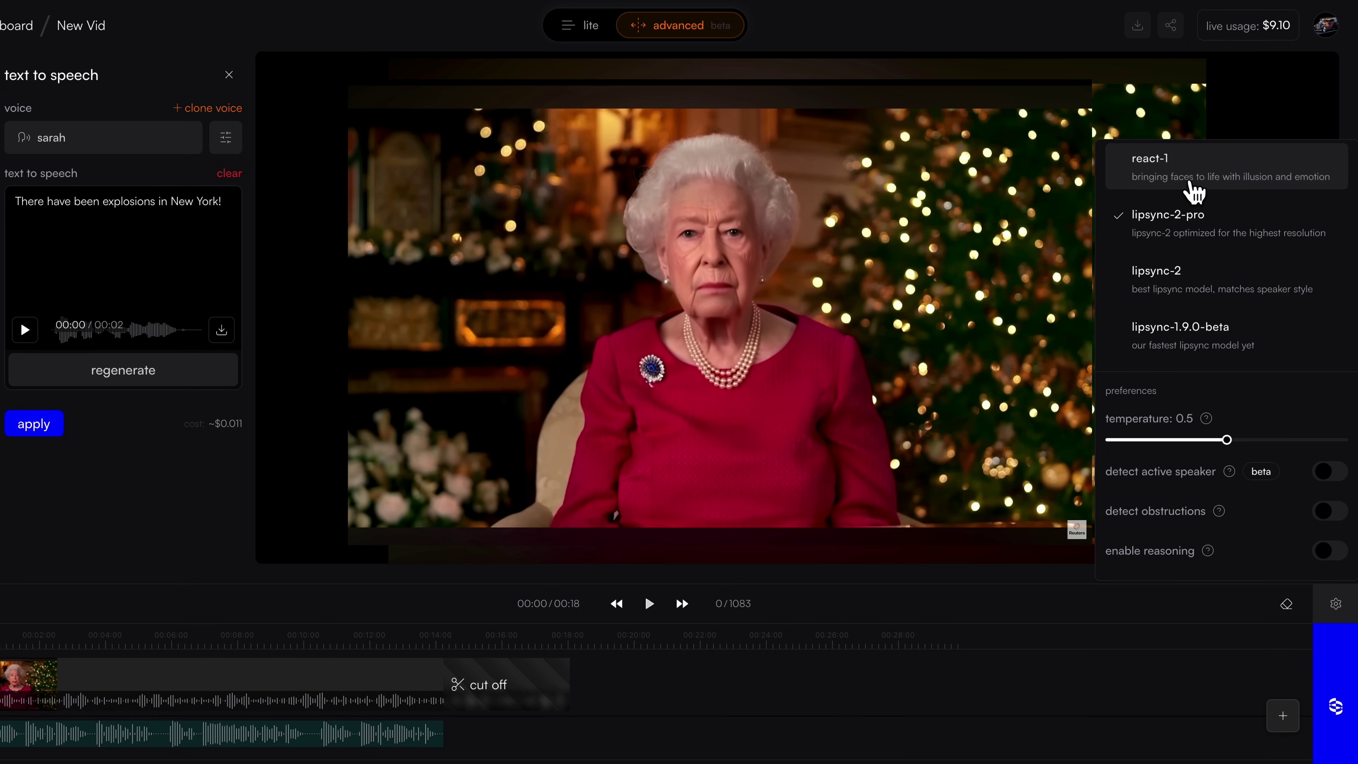
Step: Open the detail settings for the react-1 lip-sync model
{"action": "left_click", "coordinate": [1268, 174]}
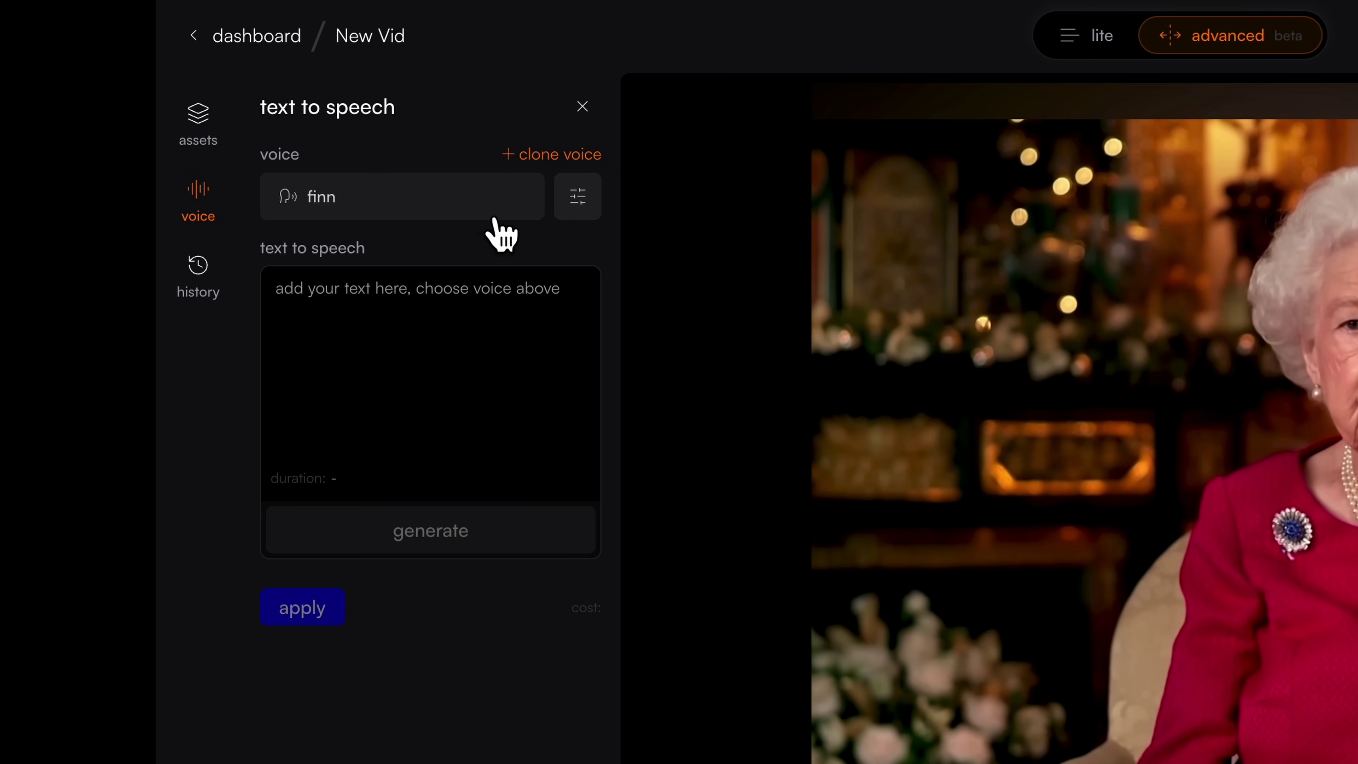
Step: Scroll through the list of available text-to-speech voices
{"action": "left_click", "coordinate": [497, 214]}
{"action": "scroll", "coordinate": [509, 374], "scroll_direction": "down", "scroll_amount": 3}
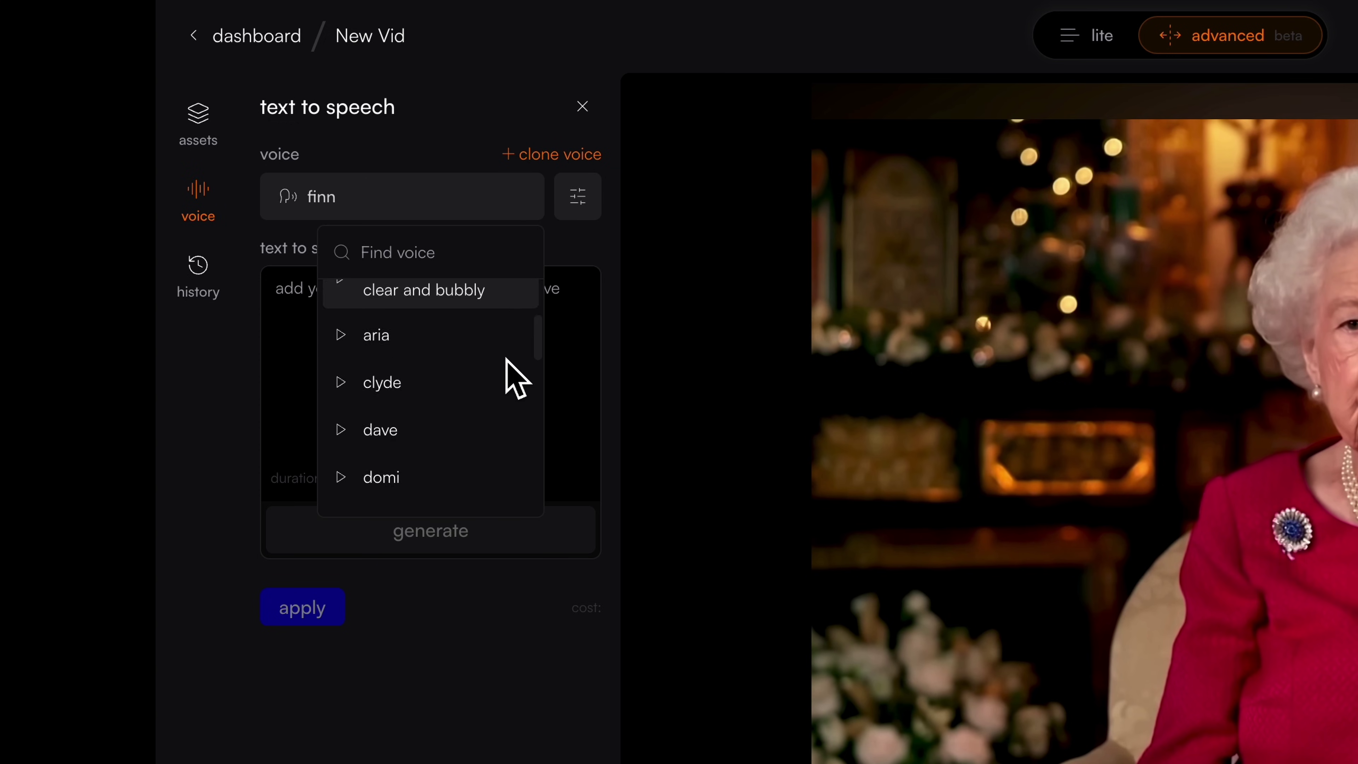
{"action": "scroll", "coordinate": [510, 379], "scroll_direction": "down", "scroll_amount": 8}
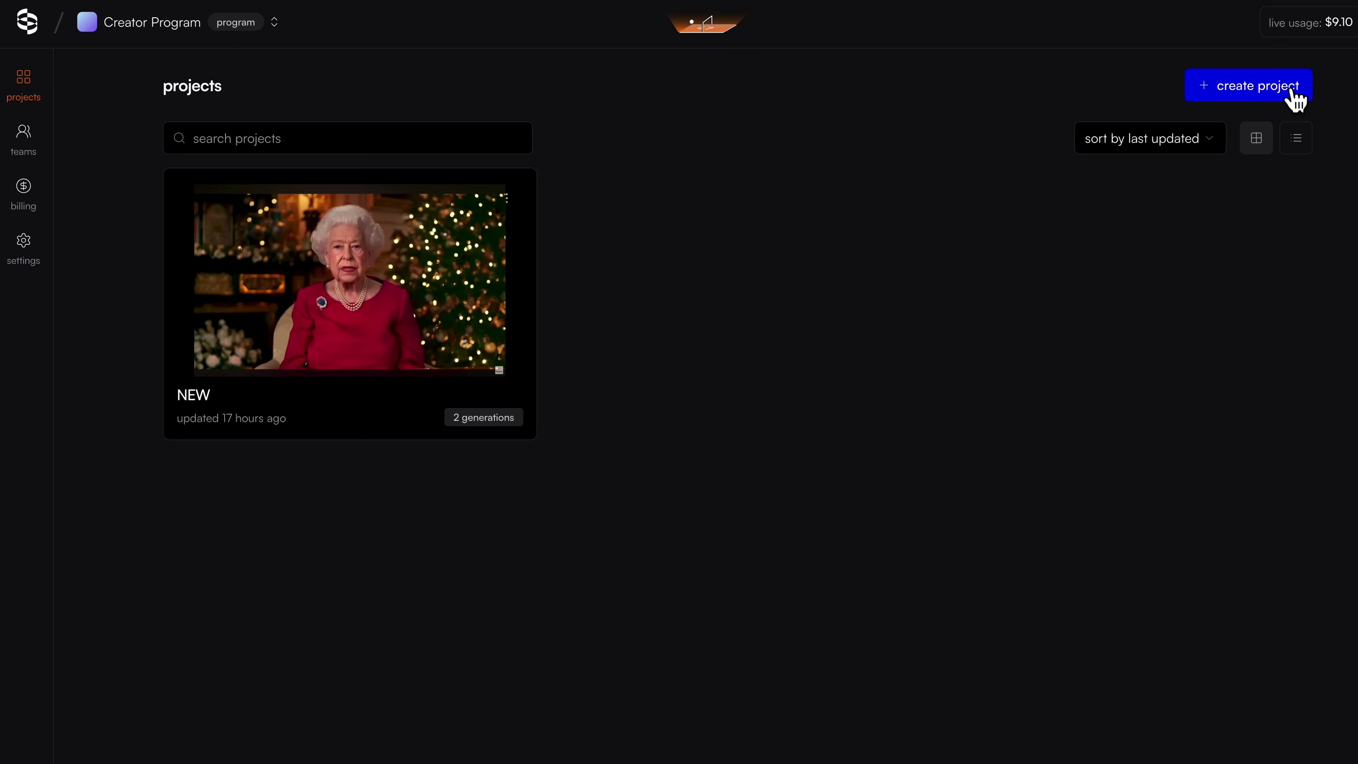
Step: Create the New Vid project in advanced mode and show its assets and text-to-speech options
{"action": "left_click", "coordinate": [1295, 91]}
{"action": "type", "text": "New"}
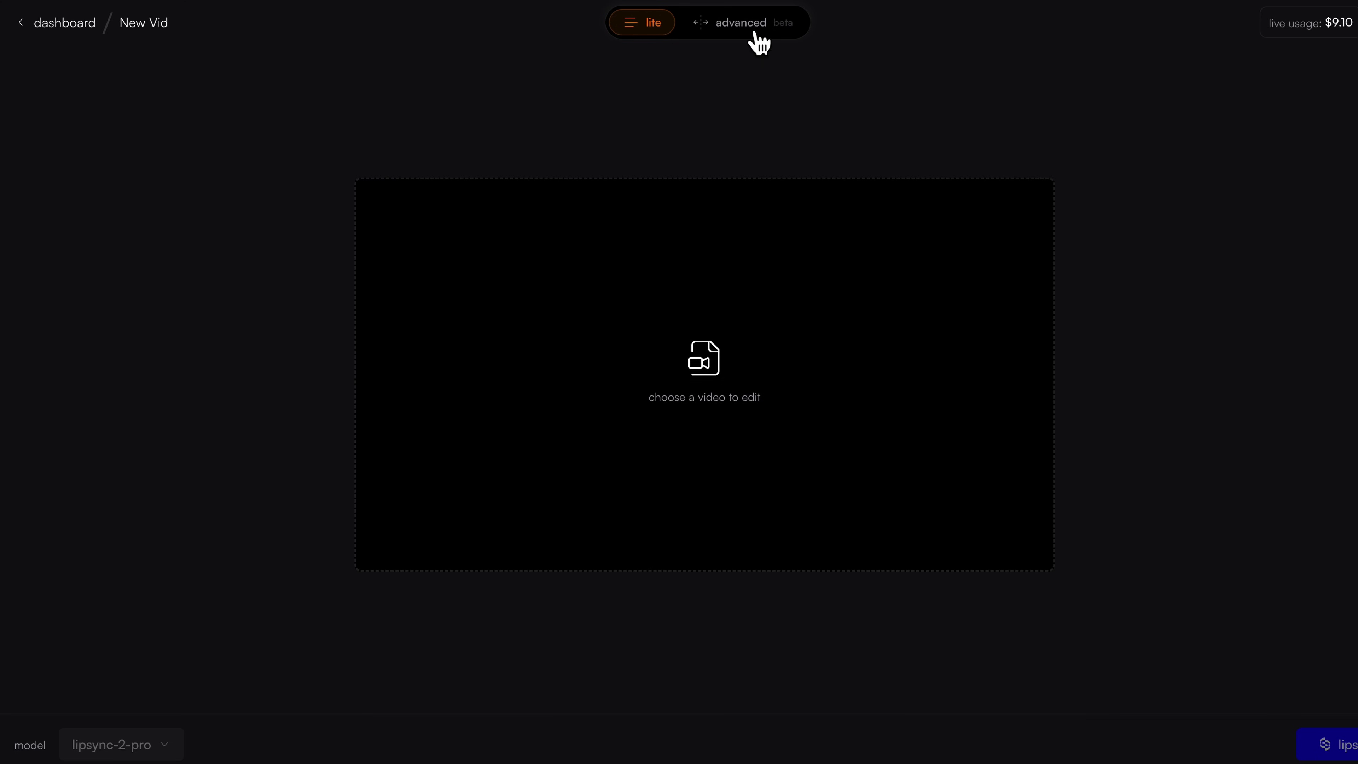
{"action": "left_click", "coordinate": [755, 34]}
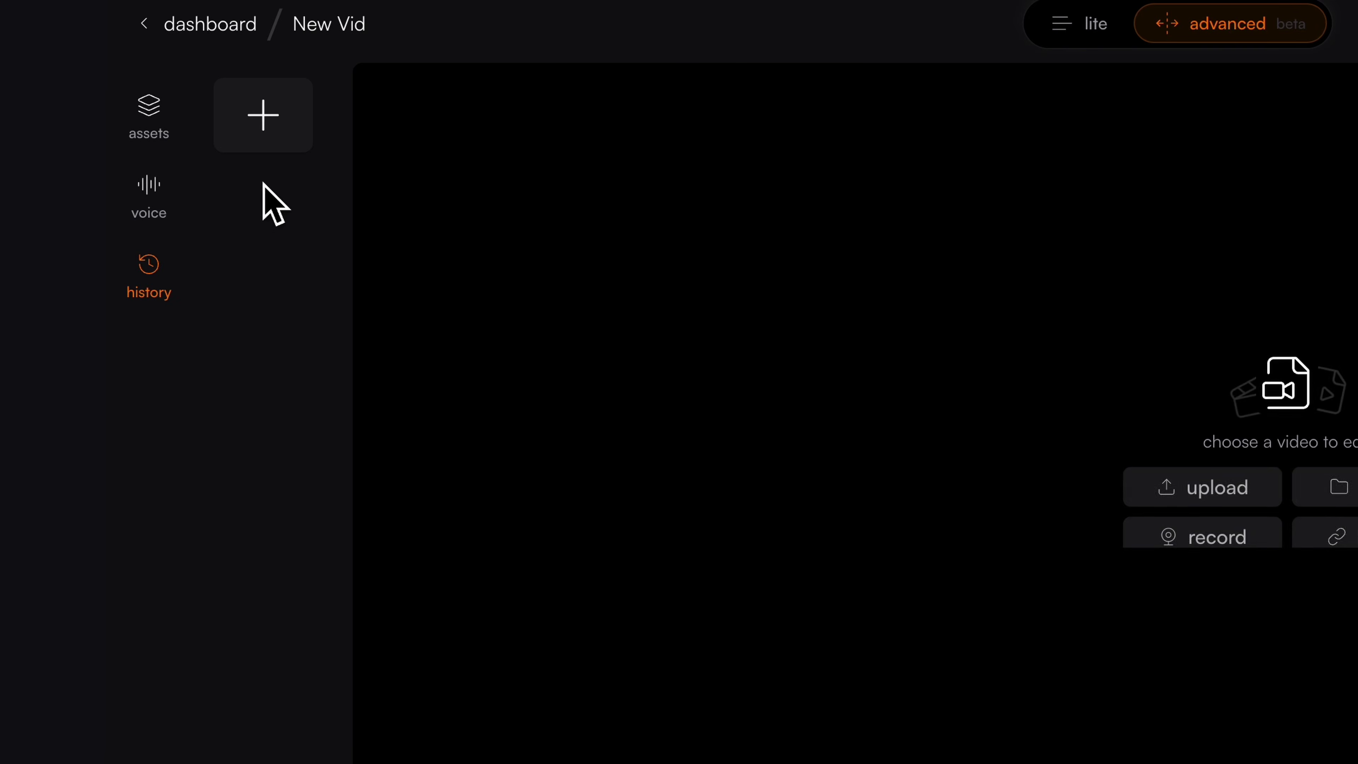
{"action": "left_click", "coordinate": [34, 91]}
{"action": "left_click", "coordinate": [171, 197]}
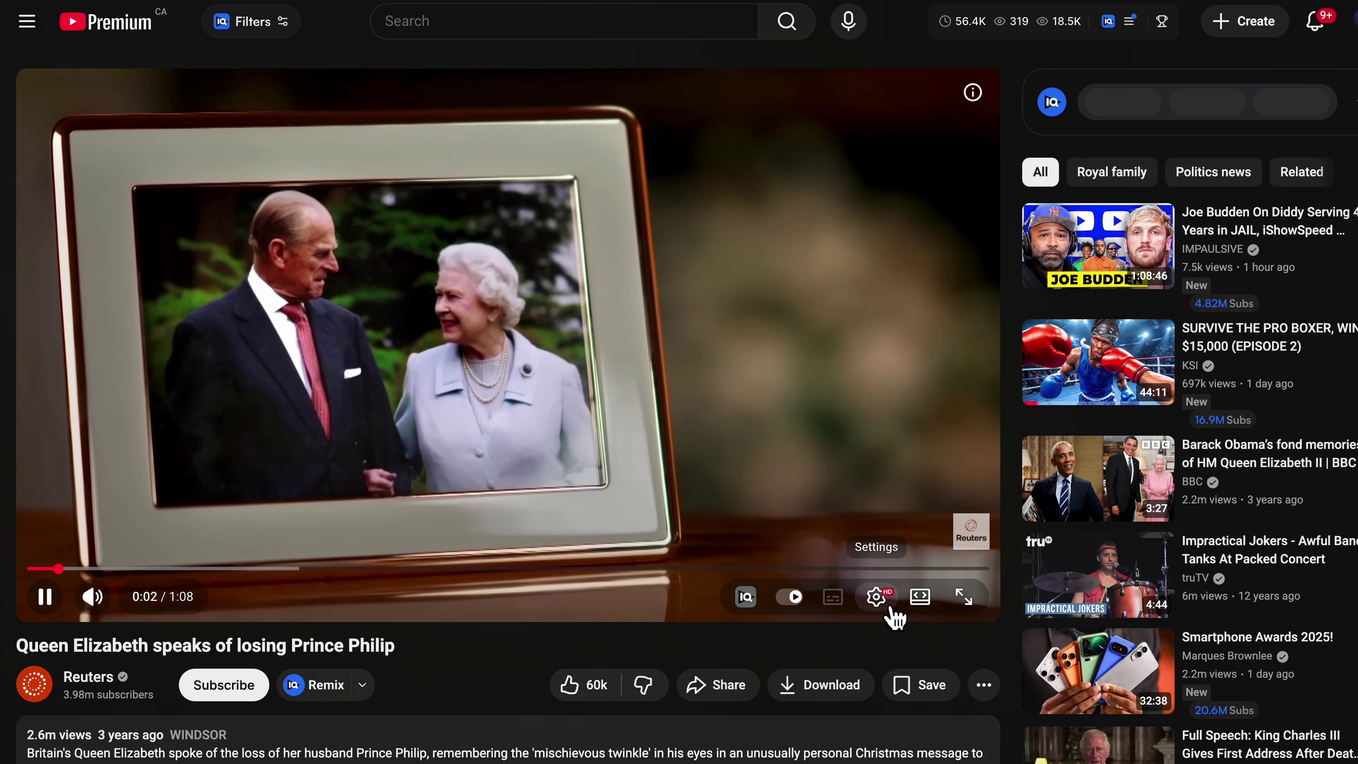
Step: Mute the Queen Elizabeth video and jump further ahead in it
{"action": "left_click", "coordinate": [888, 607]}
{"action": "left_click", "coordinate": [877, 597]}
{"action": "left_click", "coordinate": [92, 597]}
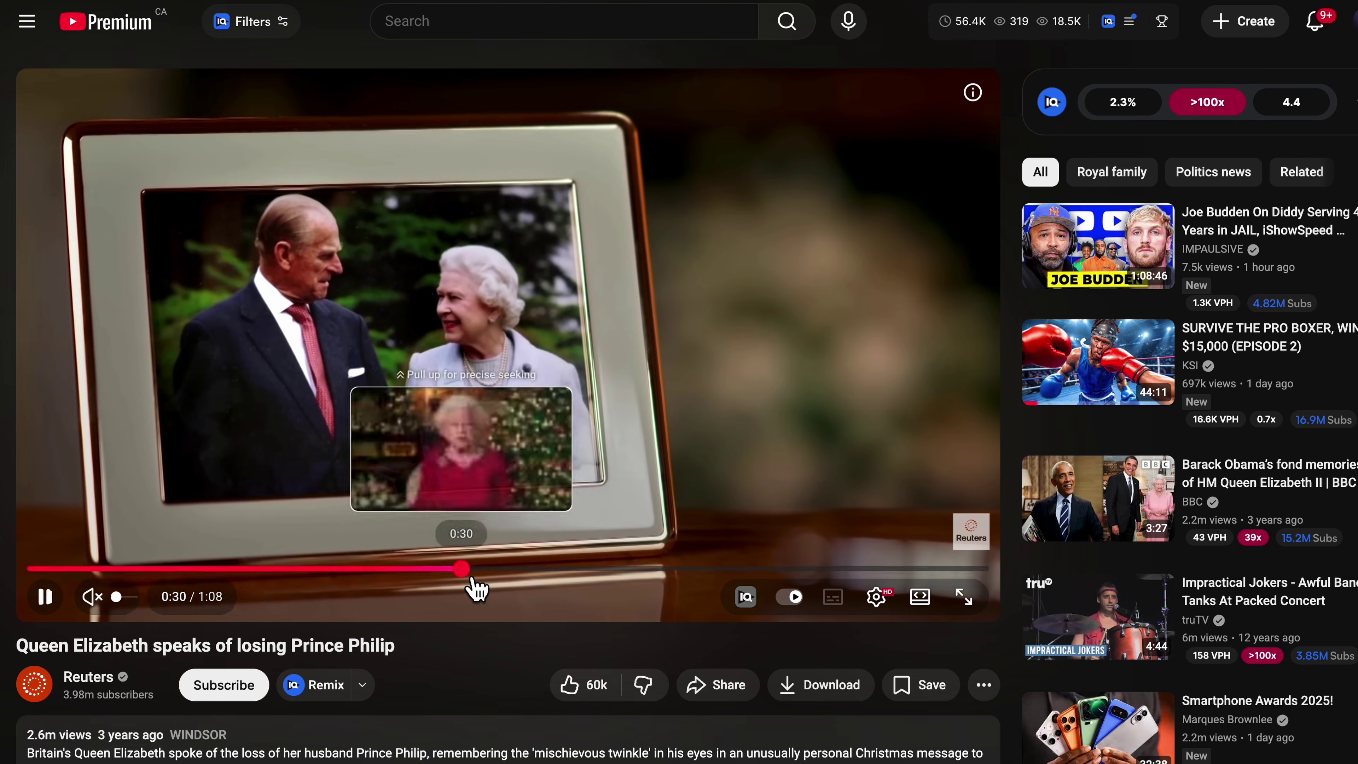
{"action": "left_click", "coordinate": [463, 568]}
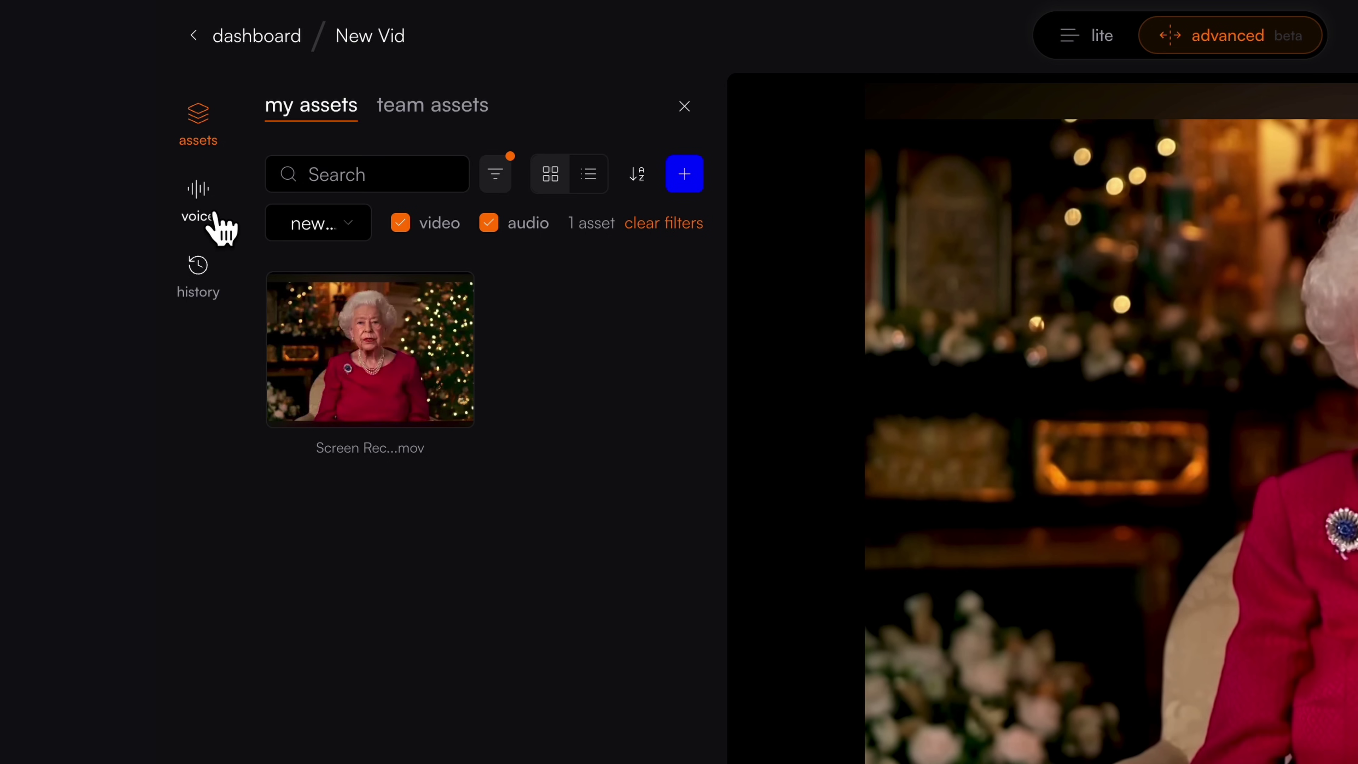
Step: Browse the text-to-speech voice list, leaving finn selected
{"action": "left_click", "coordinate": [221, 229]}
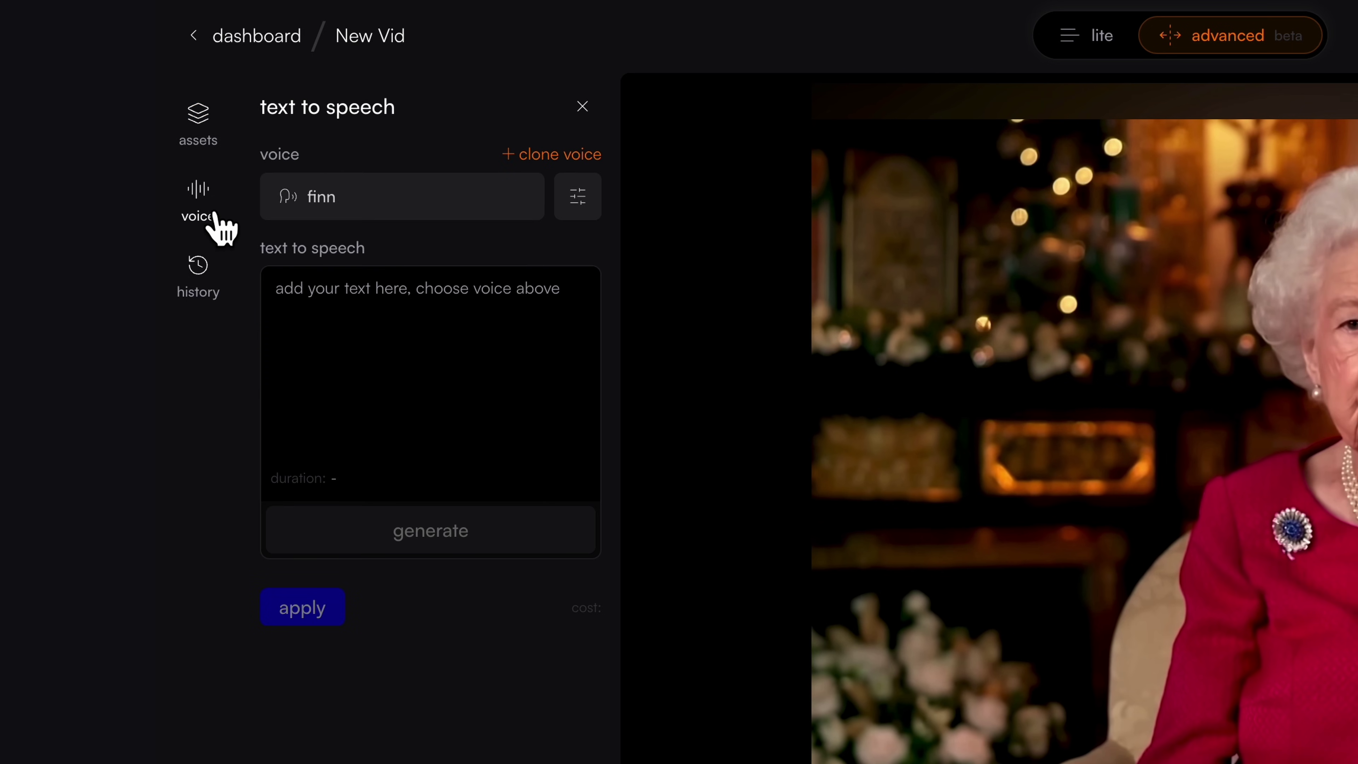
{"action": "left_click", "coordinate": [505, 212]}
{"action": "scroll", "coordinate": [508, 369], "scroll_direction": "down", "scroll_amount": 5}
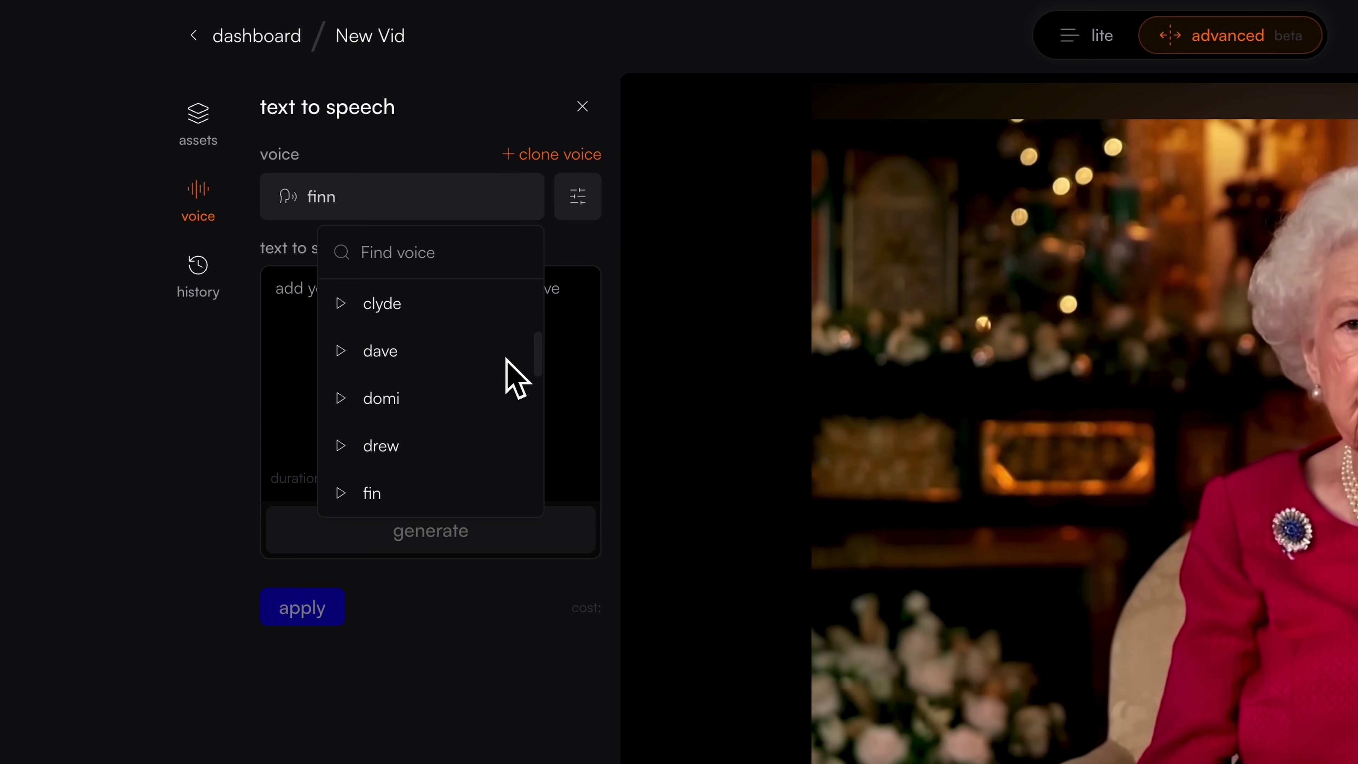
{"action": "scroll", "coordinate": [507, 360], "scroll_direction": "down", "scroll_amount": 12}
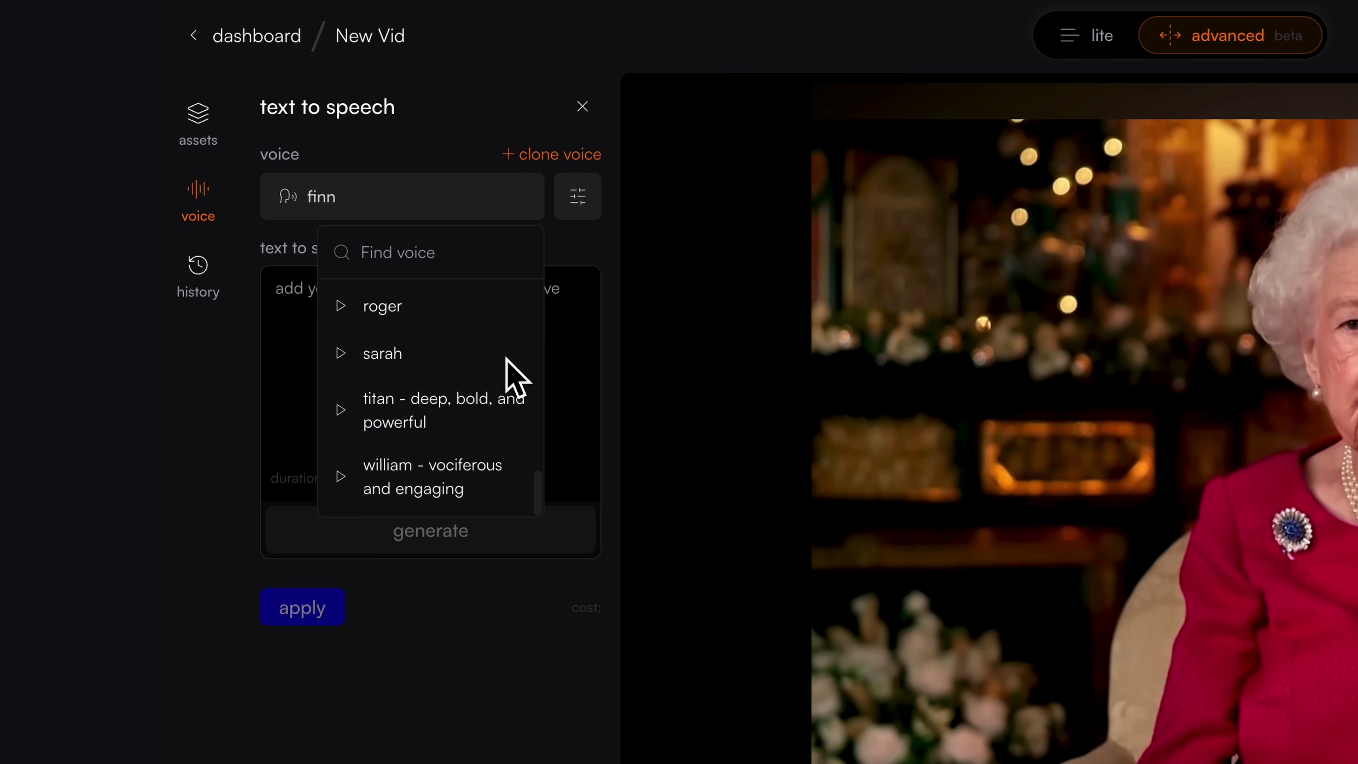
{"action": "left_click", "coordinate": [556, 195]}
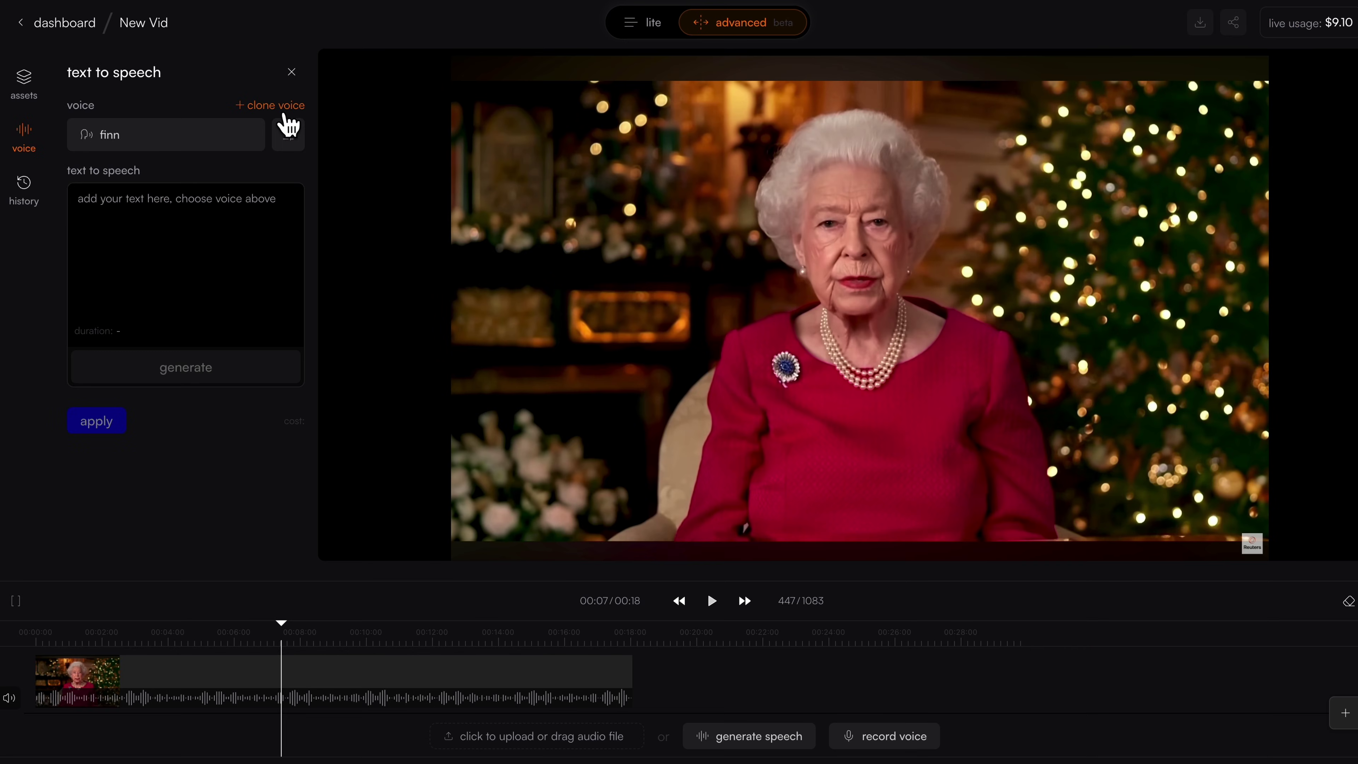
Step: Start cloning a custom voice, give it a name, then cancel the cloning
{"action": "left_click", "coordinate": [279, 105]}
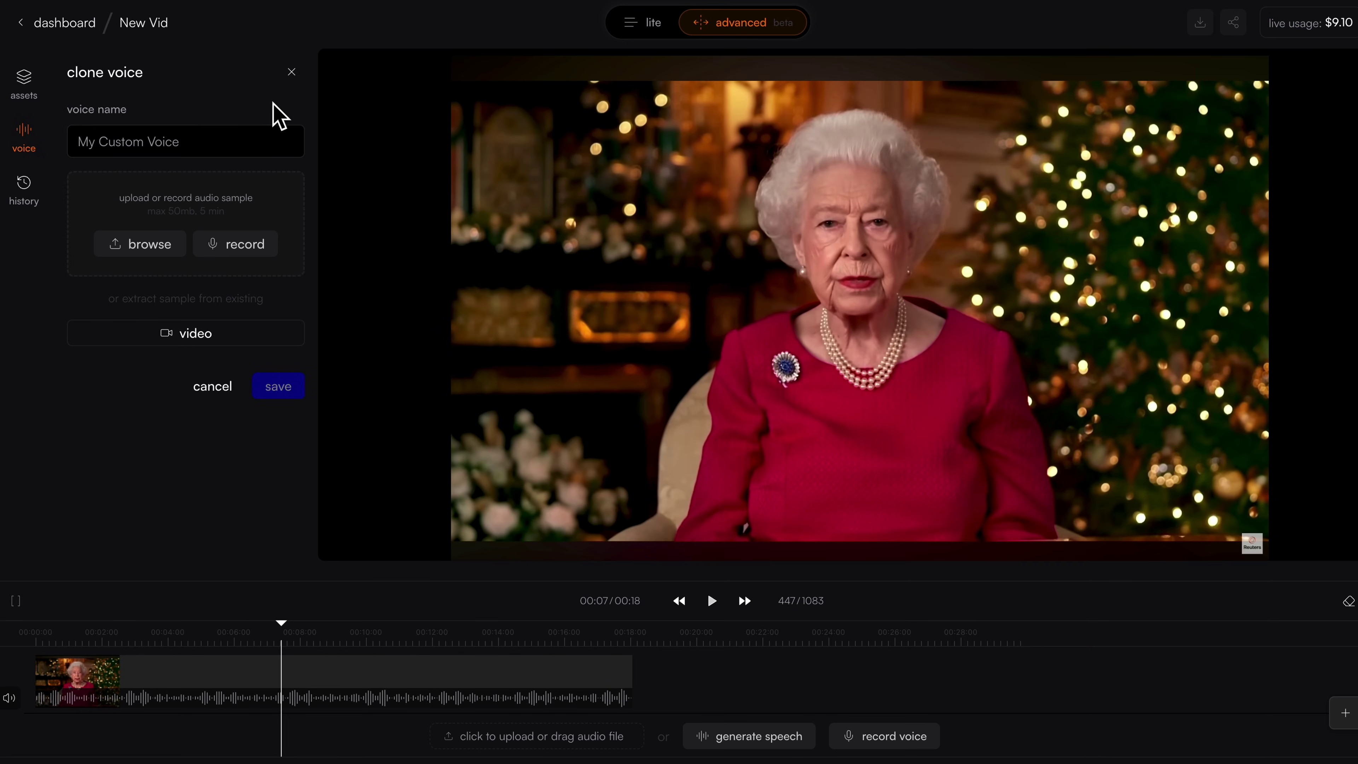
{"action": "left_click", "coordinate": [262, 154]}
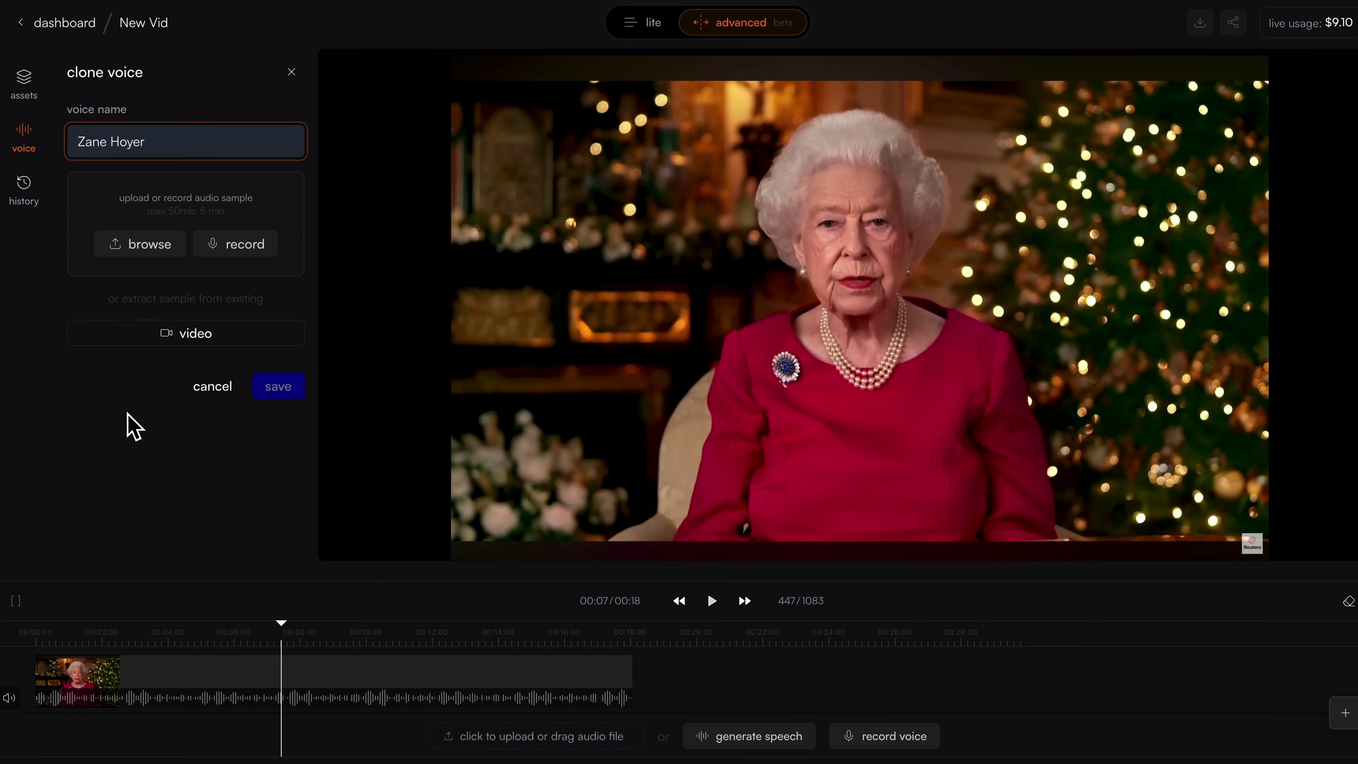
{"action": "left_click", "coordinate": [127, 414]}
{"action": "left_click", "coordinate": [292, 72]}
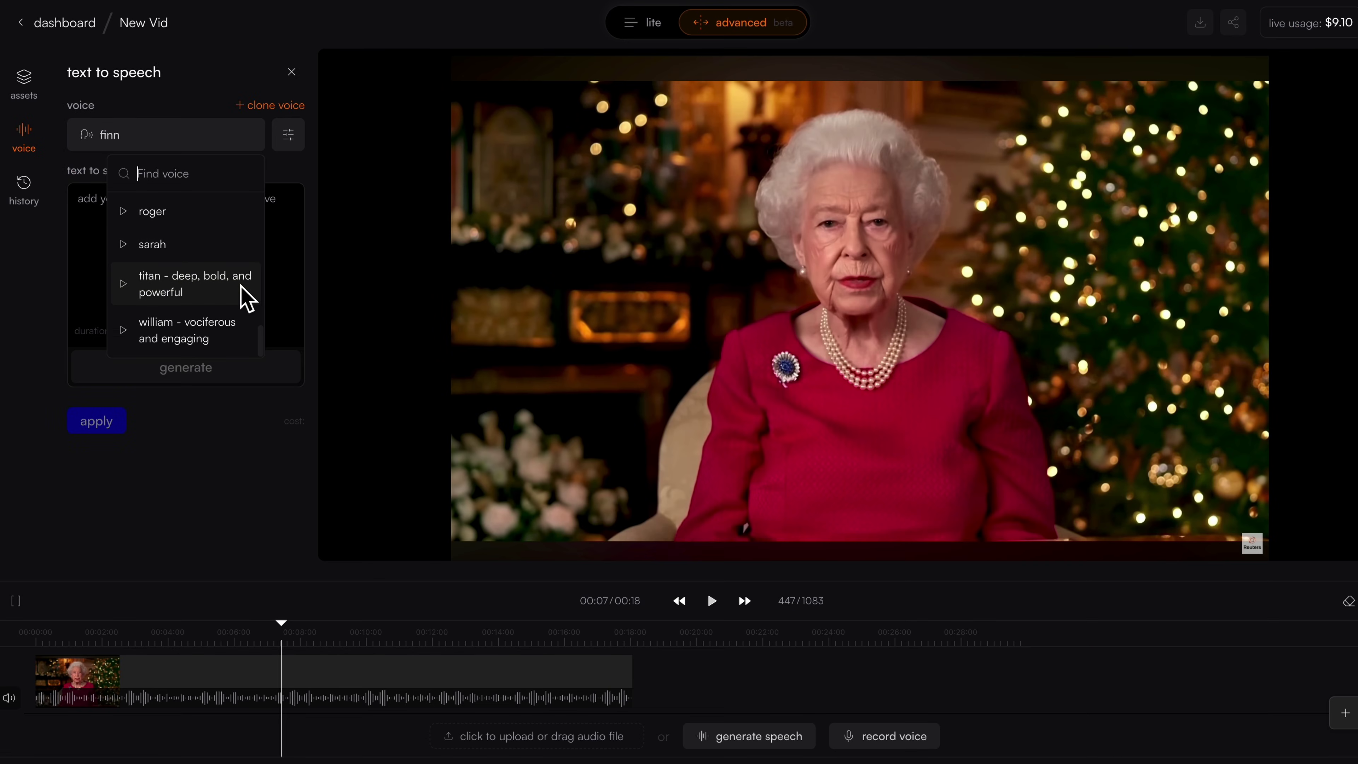
Step: Pick the sarah voice and begin the script with 'There'
{"action": "scroll", "coordinate": [247, 297], "scroll_direction": "up", "scroll_amount": 1}
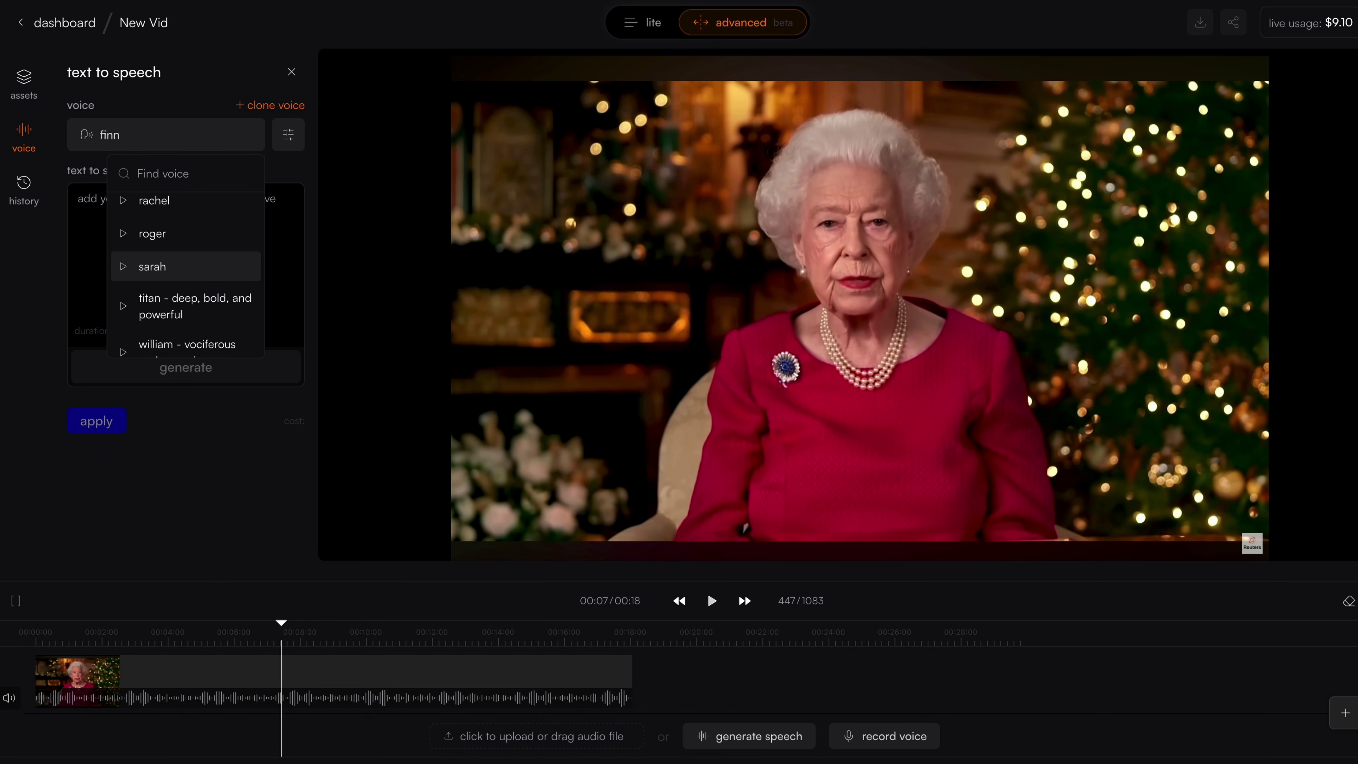
{"action": "left_click", "coordinate": [153, 266]}
{"action": "type", "text": "There"}
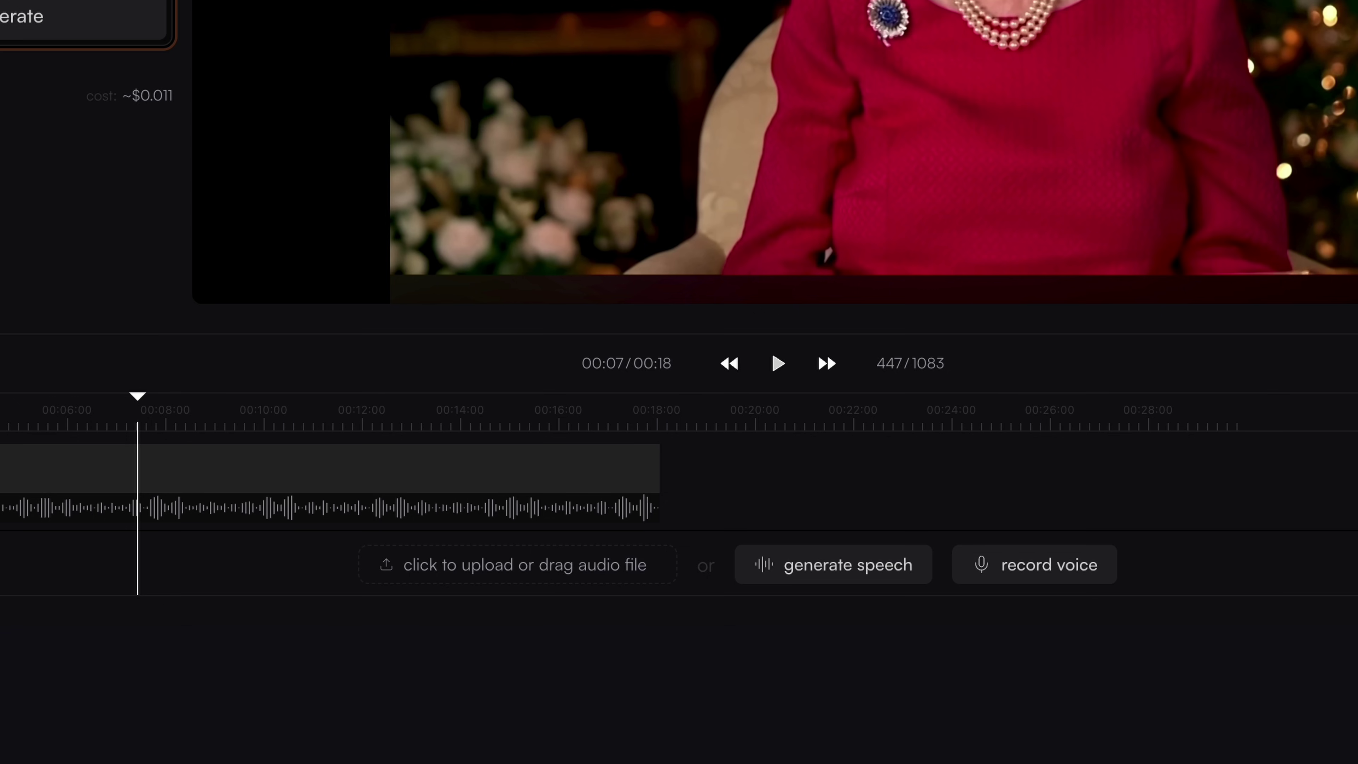
Step: Add the speech mp3 to the timeline and set react-1 to expressive lipsync, temperature 0.8
{"action": "left_click_drag", "start_coordinate": [291, 110], "coordinate": [487, 566]}
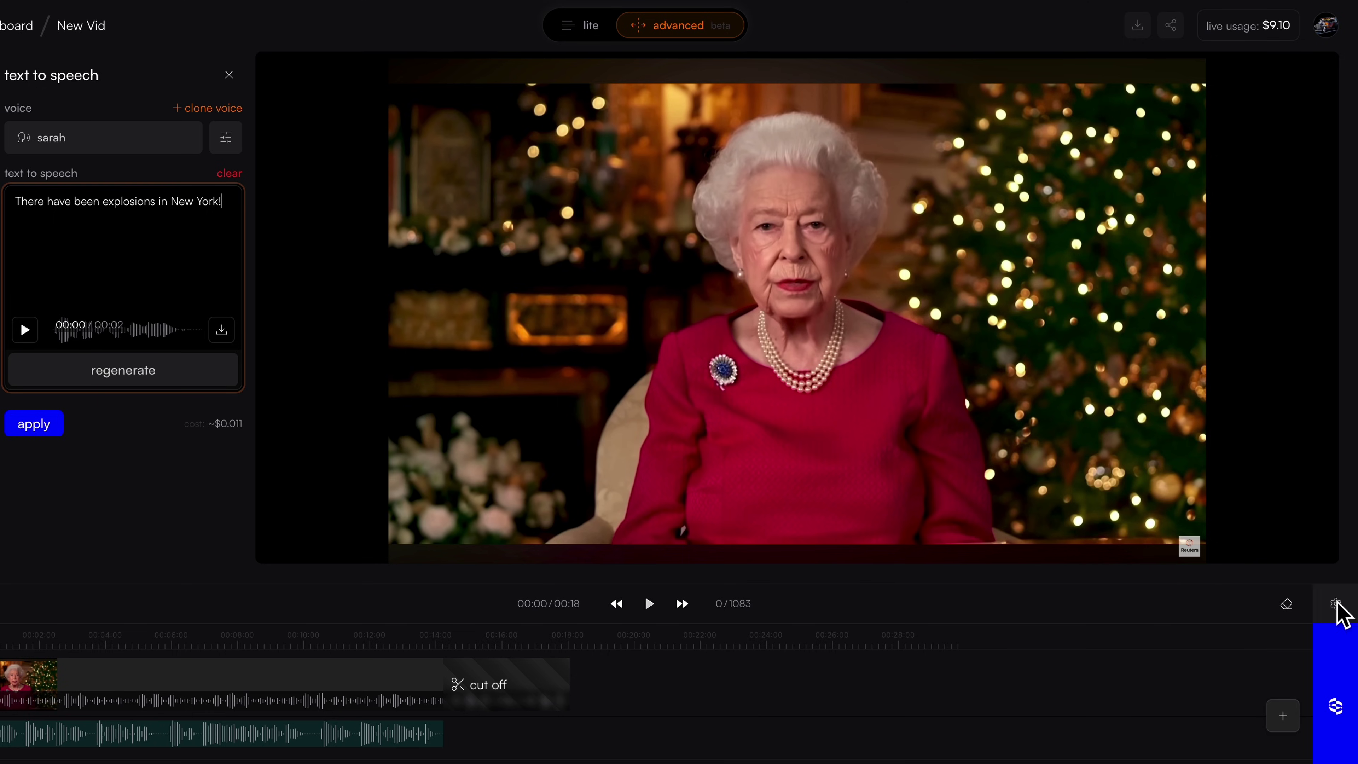
{"action": "left_click", "coordinate": [1336, 605]}
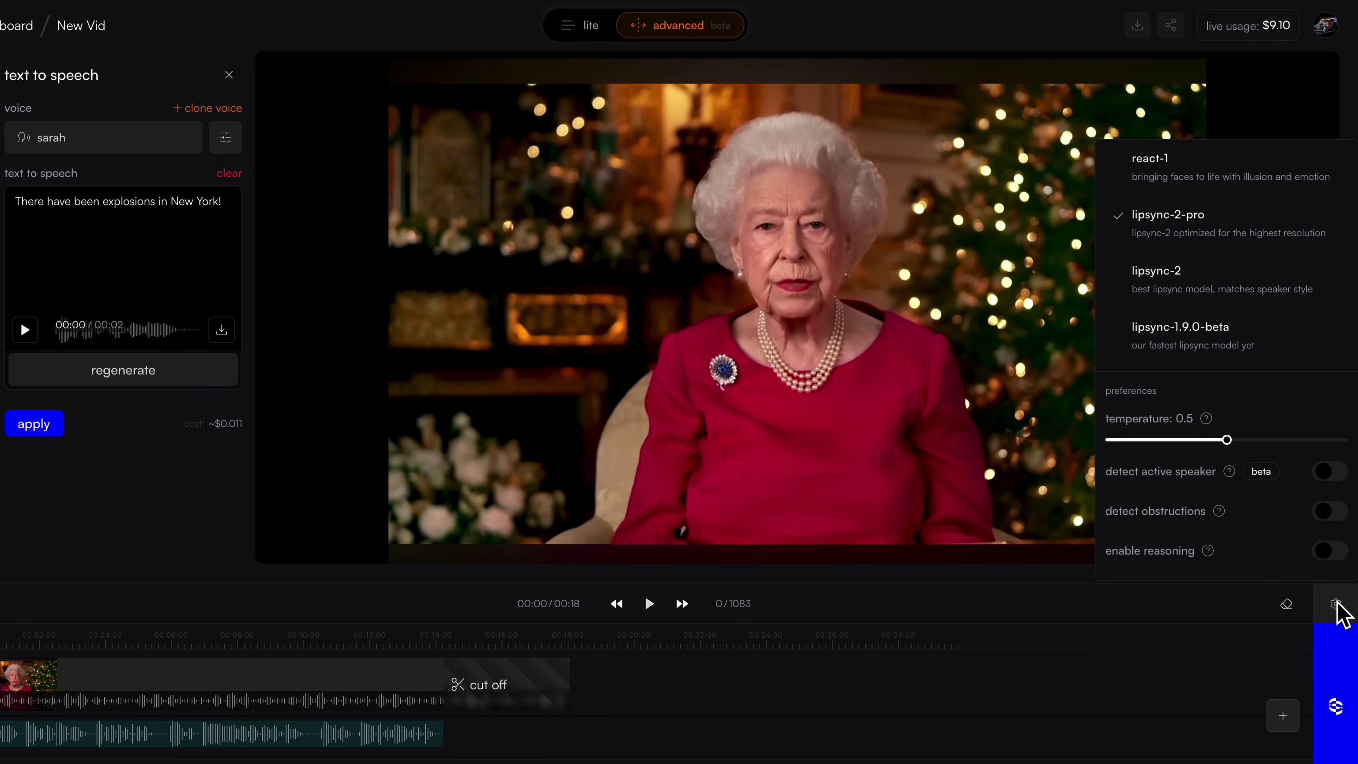
{"action": "left_click", "coordinate": [1286, 174]}
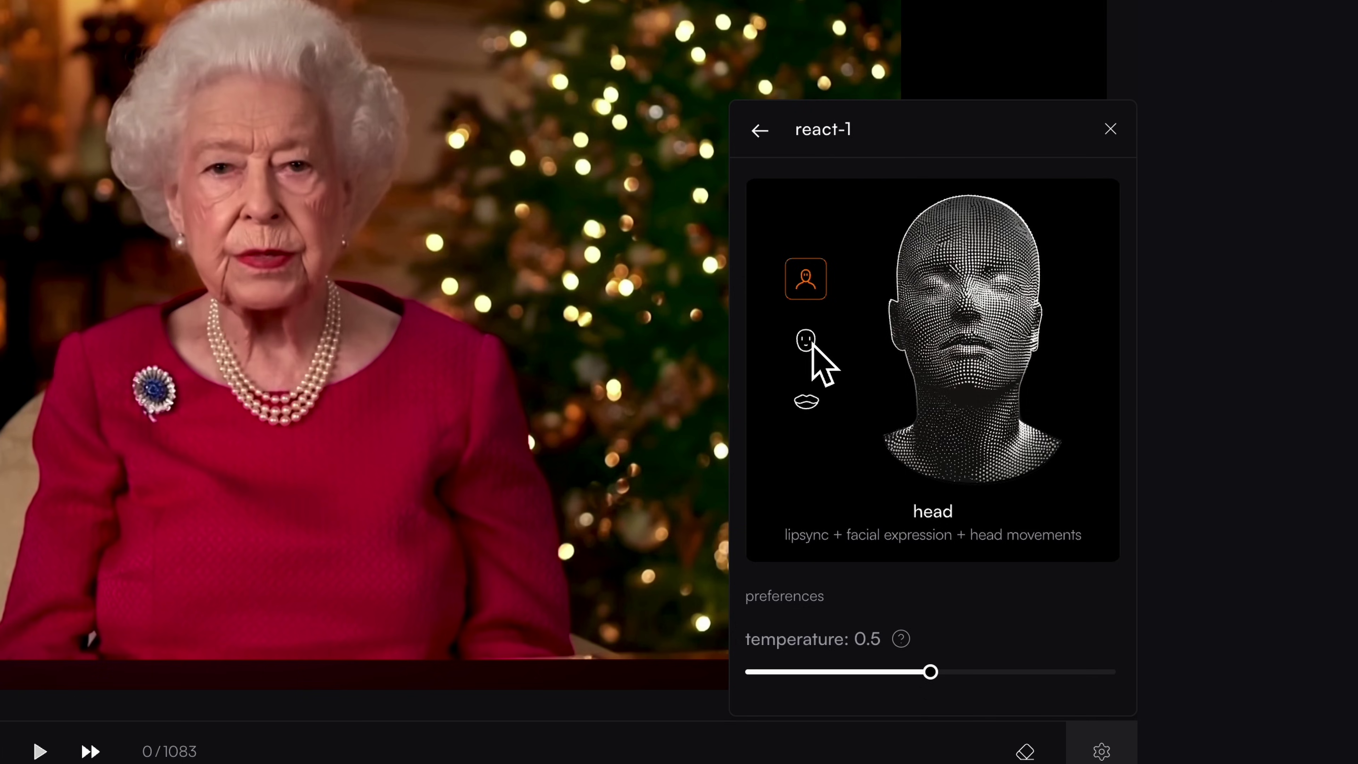
{"action": "left_click", "coordinate": [806, 341]}
{"action": "left_click", "coordinate": [808, 417]}
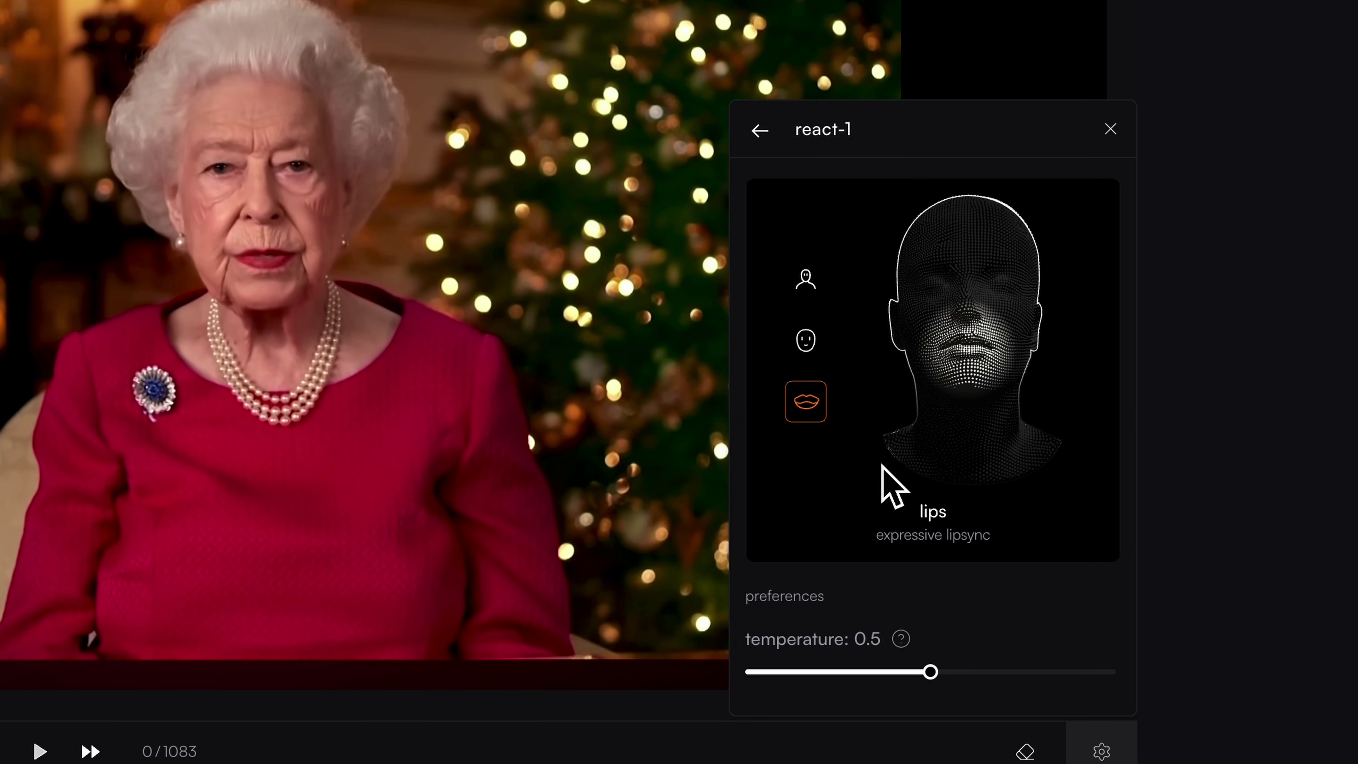
{"action": "mouse_move", "coordinate": [942, 684]}
{"action": "left_mouse_down"}
{"action": "mouse_move", "coordinate": [1053, 692]}
{"action": "mouse_move", "coordinate": [924, 704]}
{"action": "left_mouse_up"}
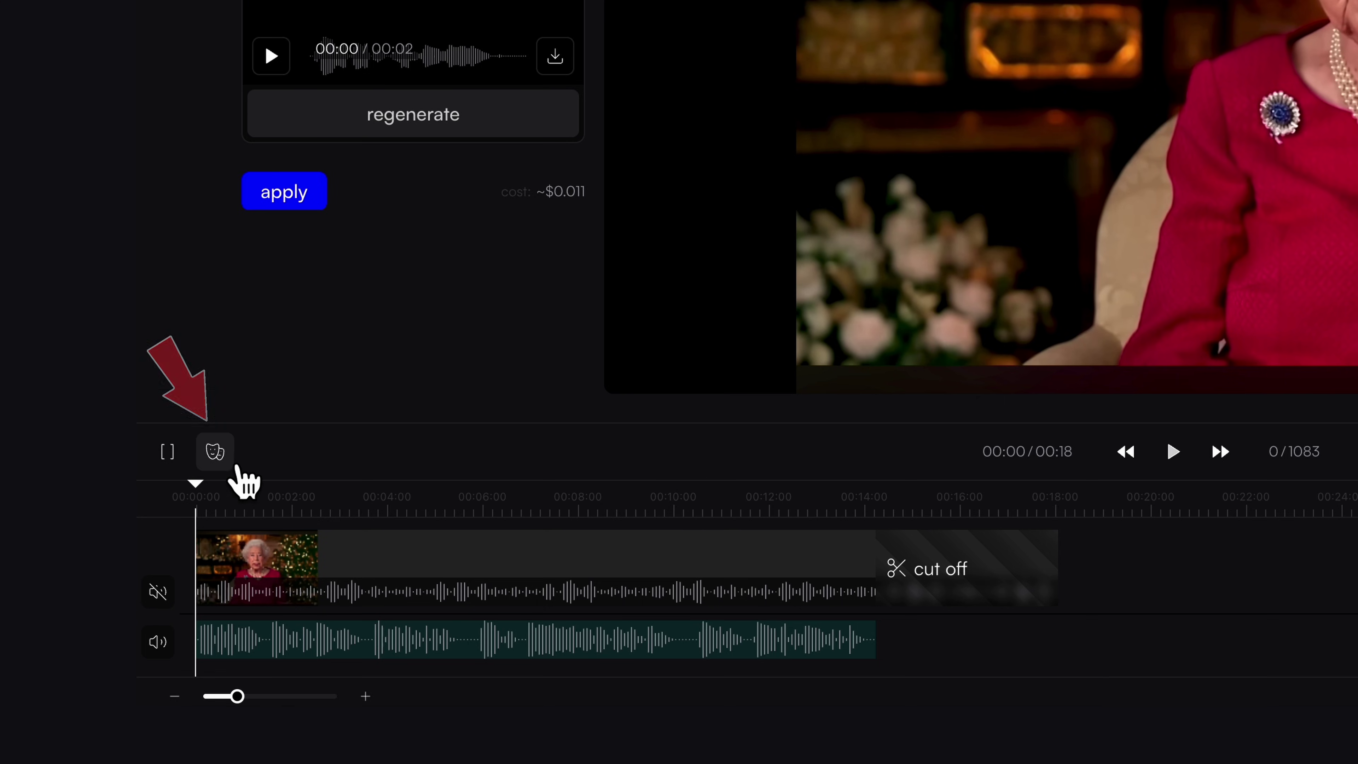
Step: Set the speaker's expression to surprised from the masks menu
{"action": "left_click", "coordinate": [236, 459]}
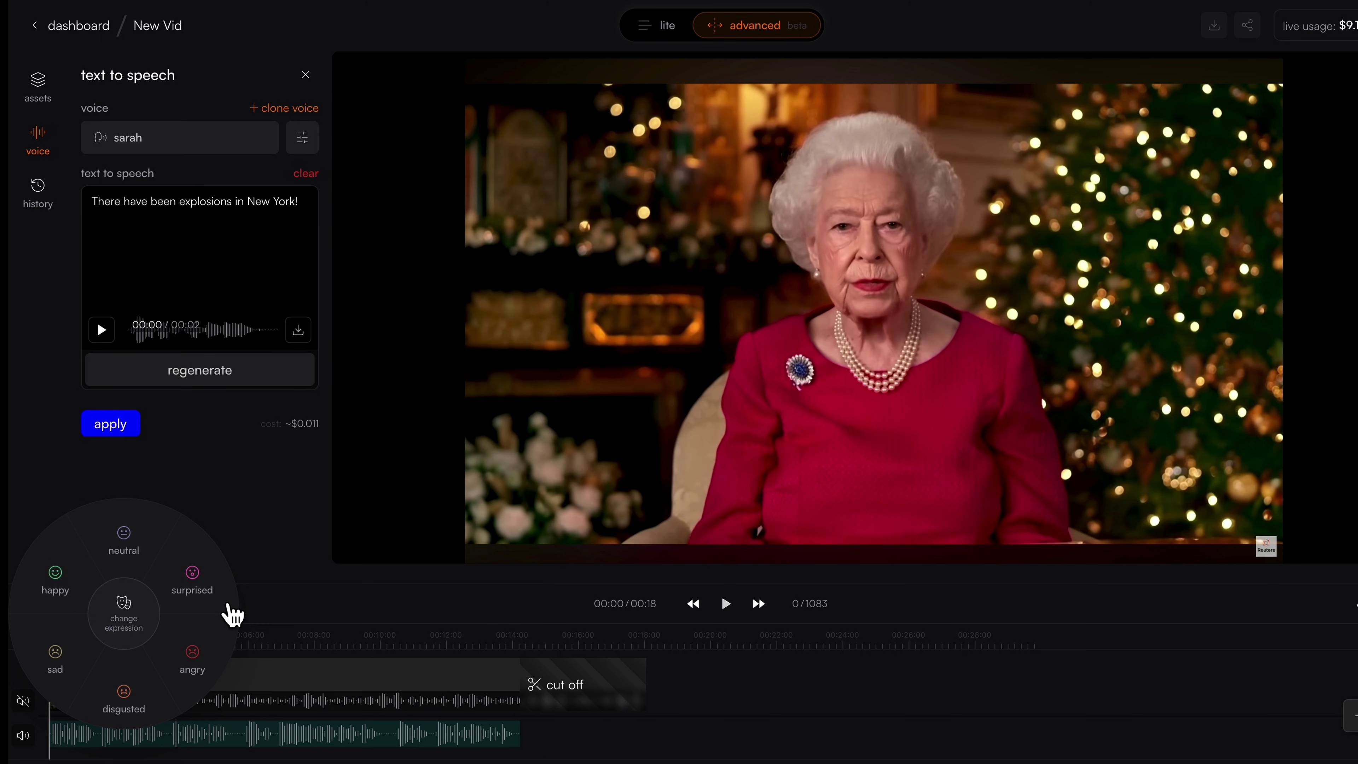
{"action": "left_click", "coordinate": [213, 594]}
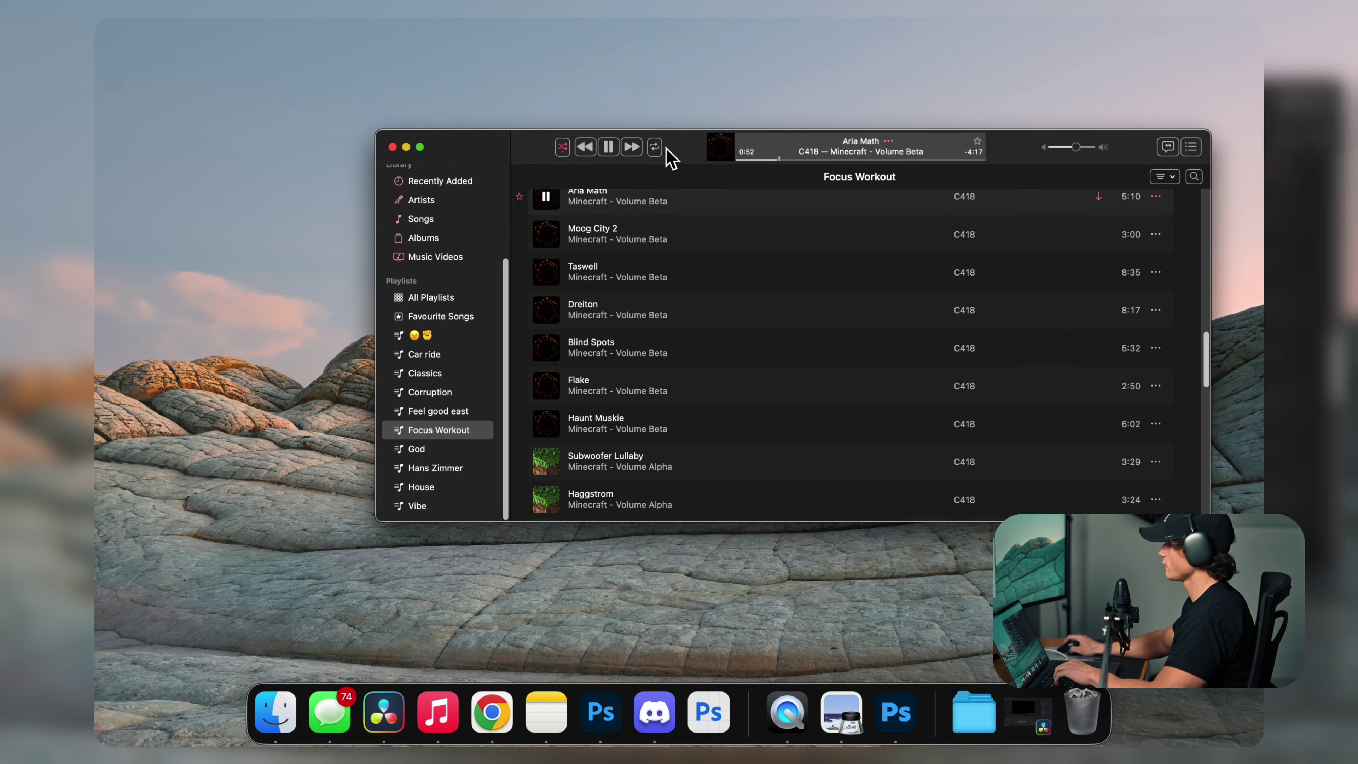
{"action": "left_click_drag", "start_coordinate": [666, 146], "coordinate": [550, 179]}
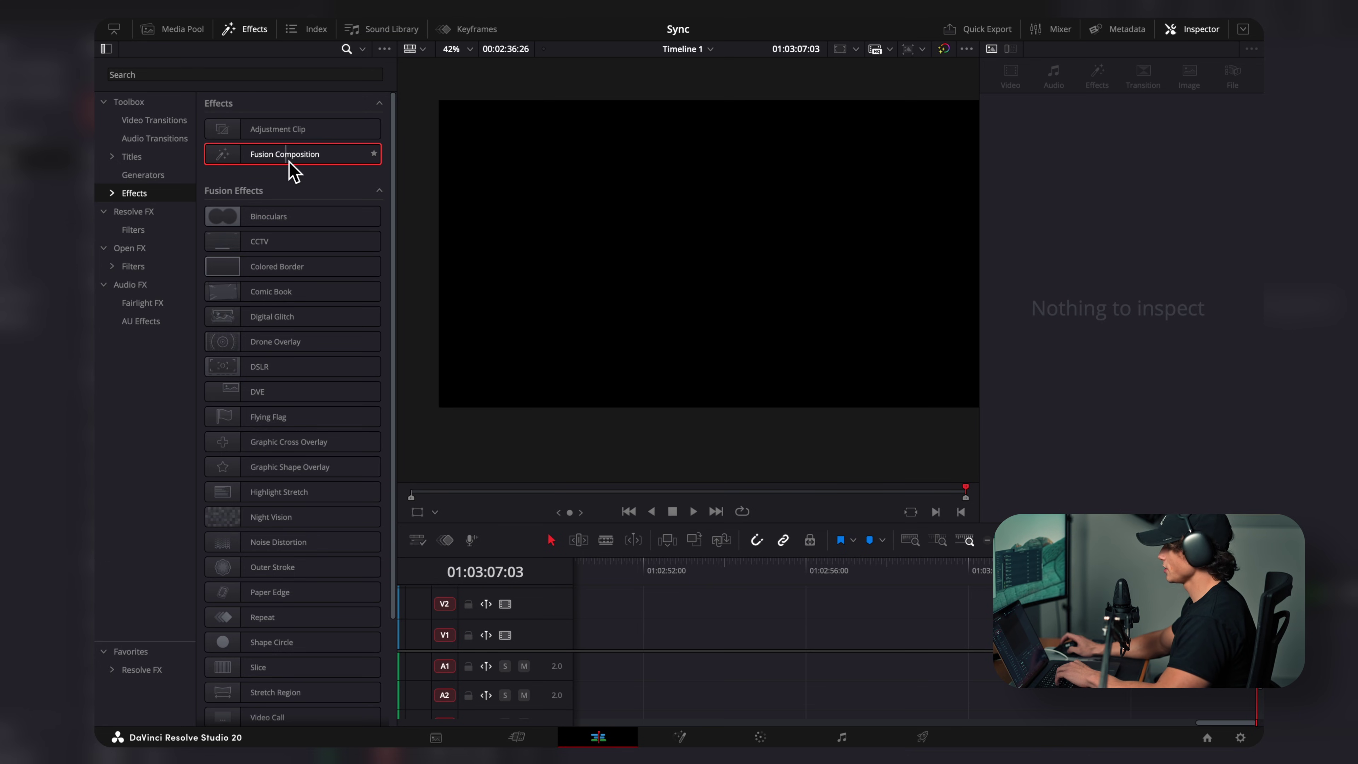
Step: Add a Fusion Composition to V1 with Merge 3D feeding Renderer 3D into MediaOut1
{"action": "left_click_drag", "start_coordinate": [306, 171], "coordinate": [731, 629]}
{"action": "left_click", "coordinate": [679, 737]}
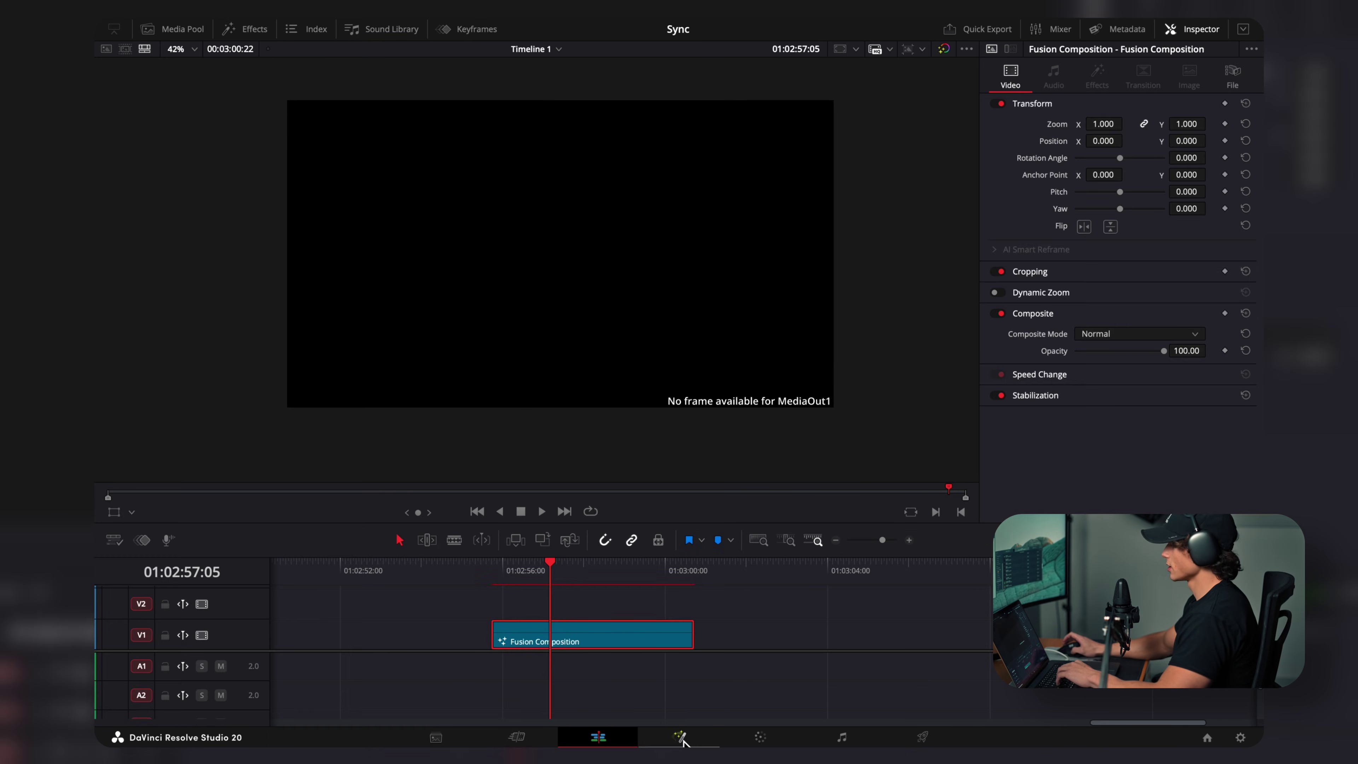
{"action": "key", "text": "shift+space"}
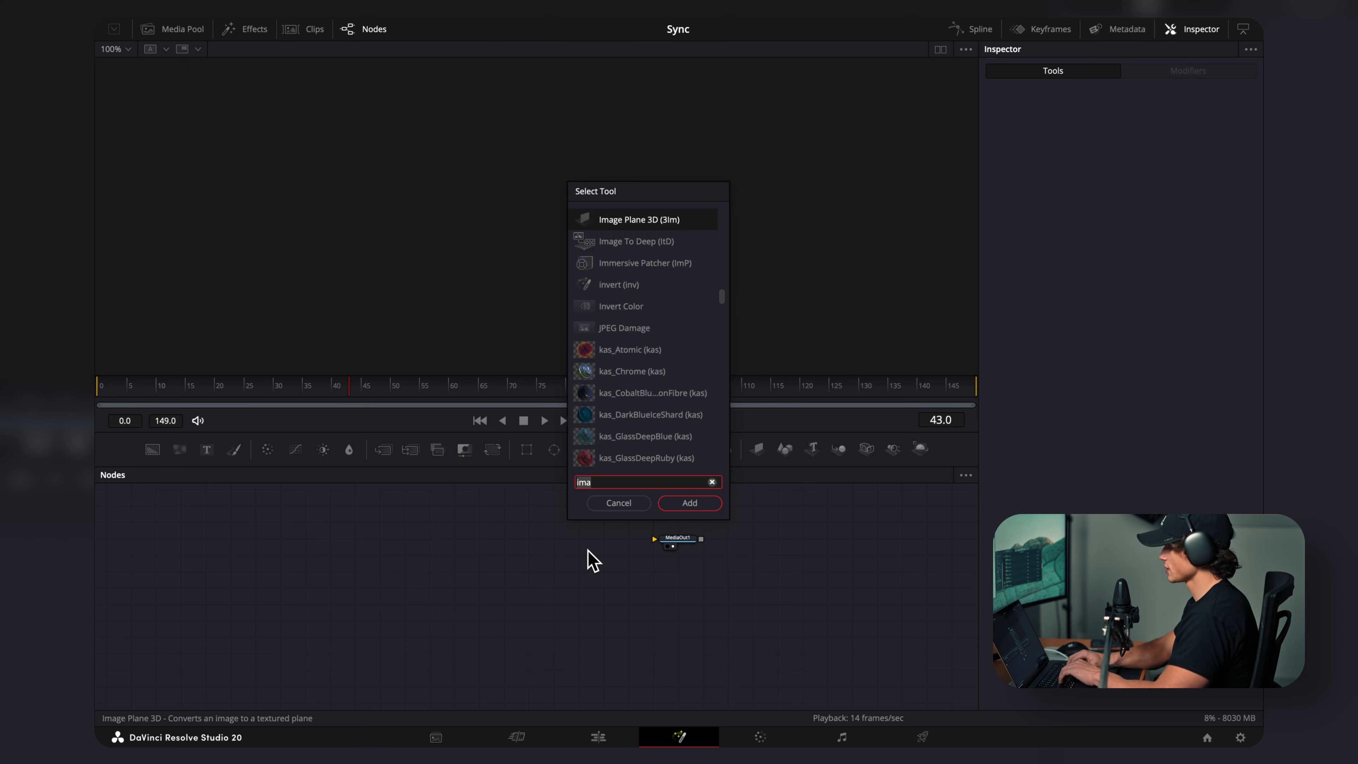
{"action": "type", "text": "merge"}
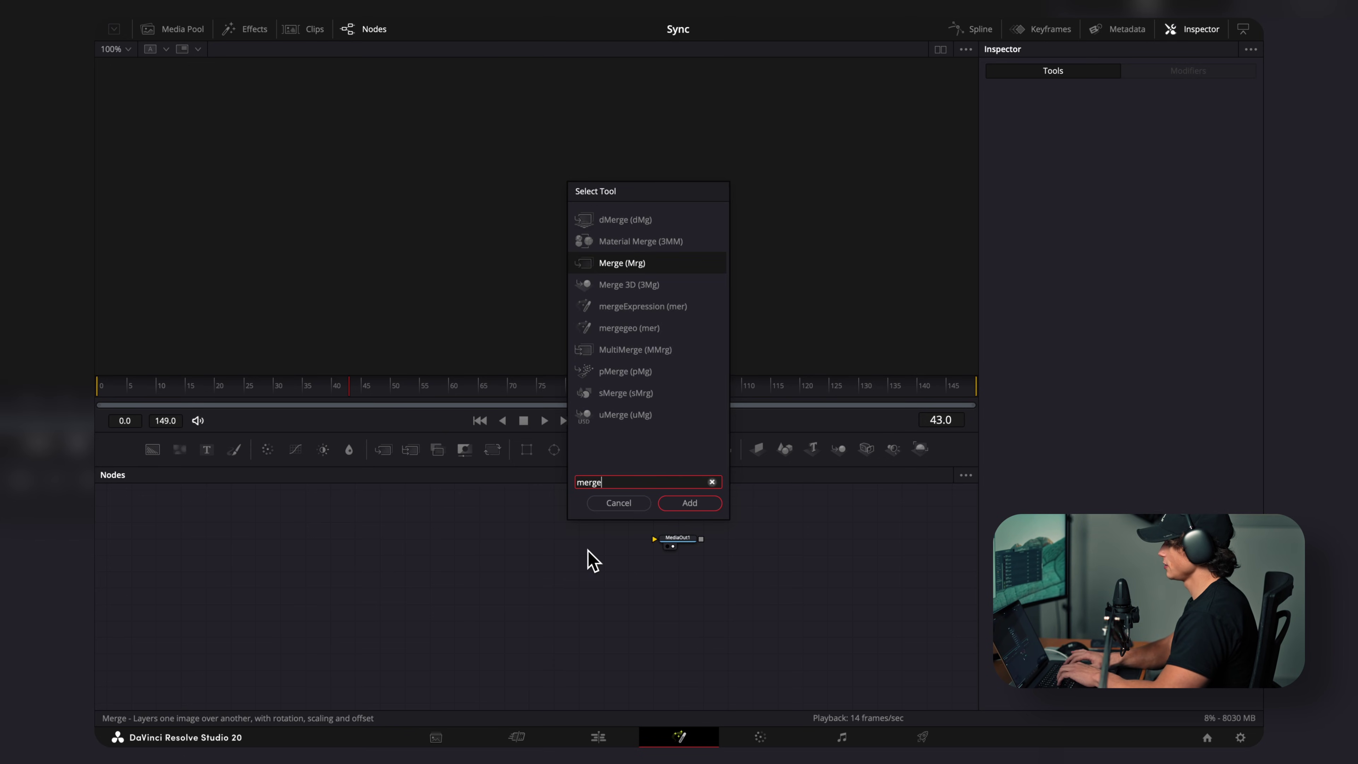
{"action": "key", "text": "Down"}
{"action": "key", "text": "Return"}
{"action": "key", "text": "shift+space"}
{"action": "type", "text": "ren"}
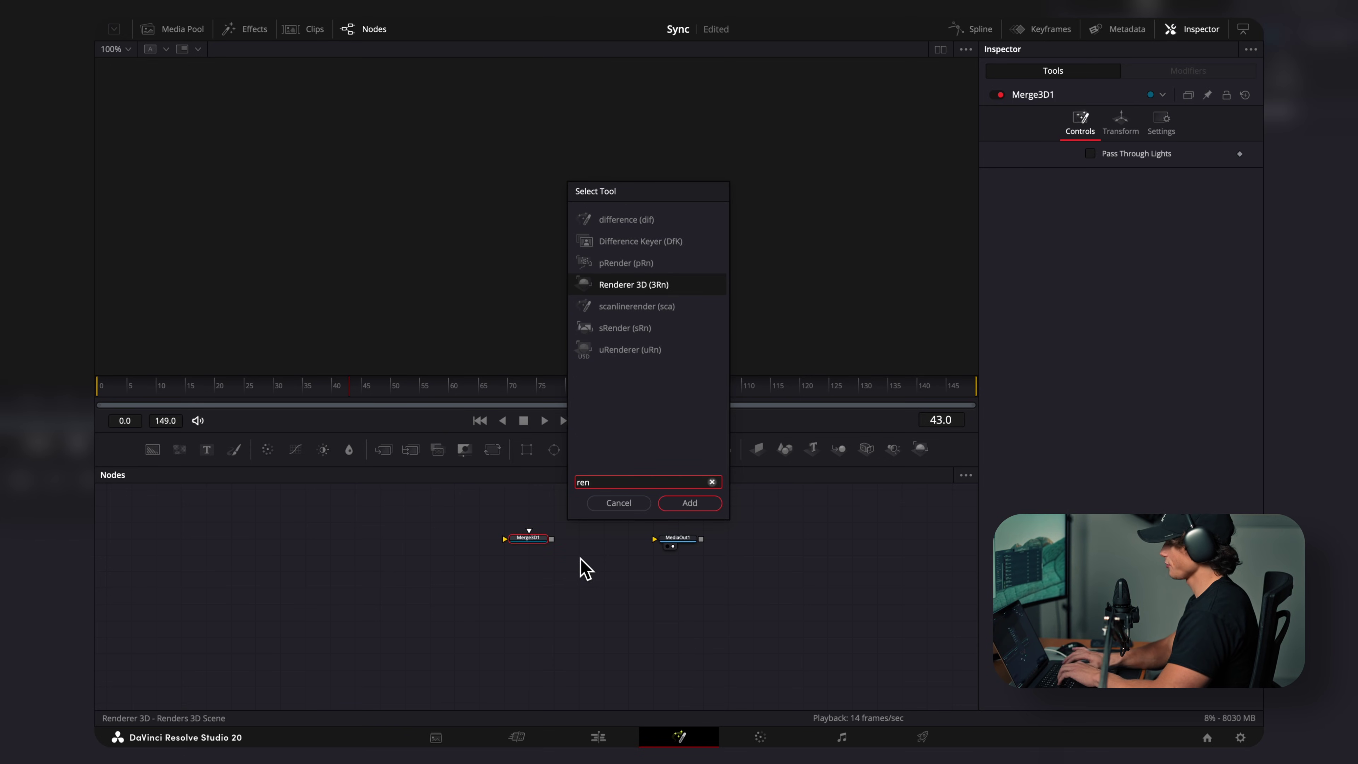
{"action": "key", "text": "Return"}
{"action": "left_click_drag", "start_coordinate": [601, 539], "coordinate": [680, 539]}
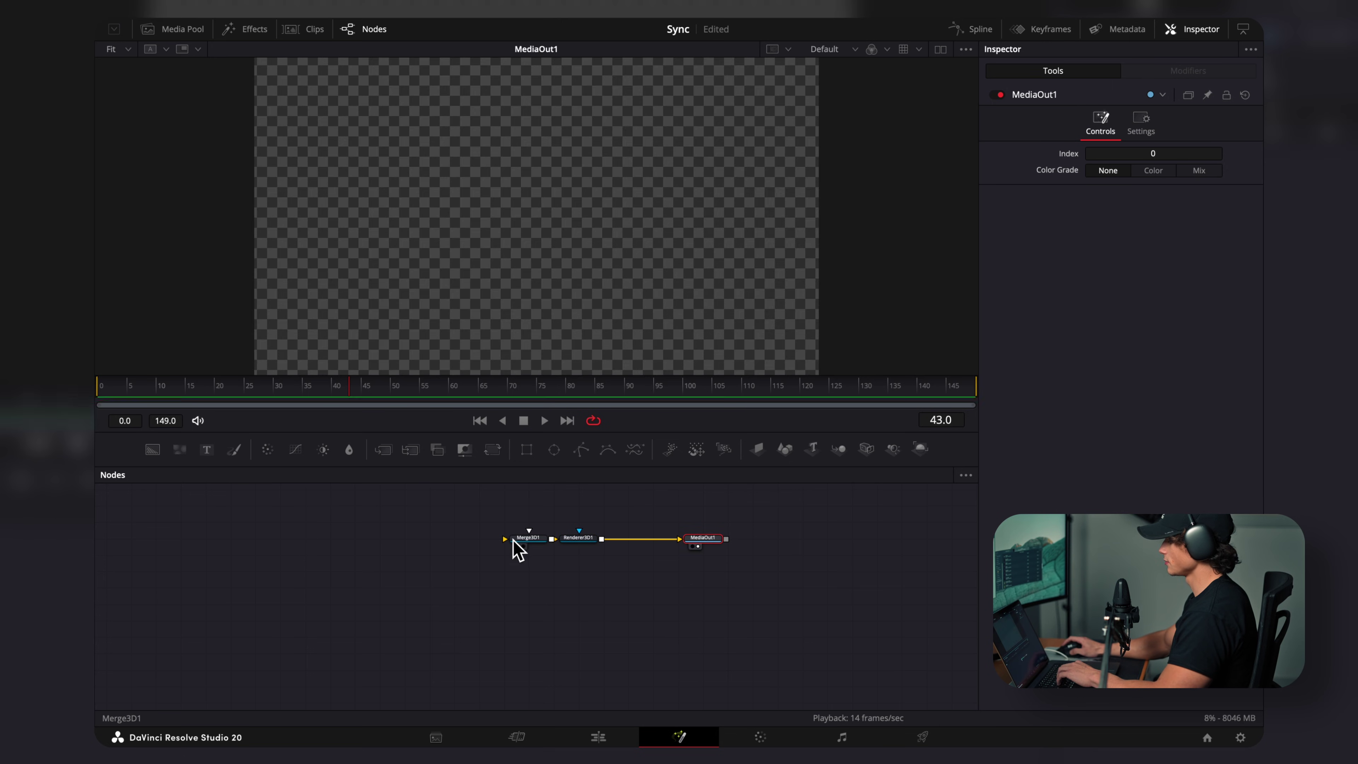
{"action": "left_click_drag", "start_coordinate": [516, 548], "coordinate": [466, 580]}
Step: Add a Camera 3D and the TV FBX mesh, both wired into Merge3D1
{"action": "key", "text": "shift+space"}
{"action": "type", "text": "camera"}
{"action": "key", "text": "Return"}
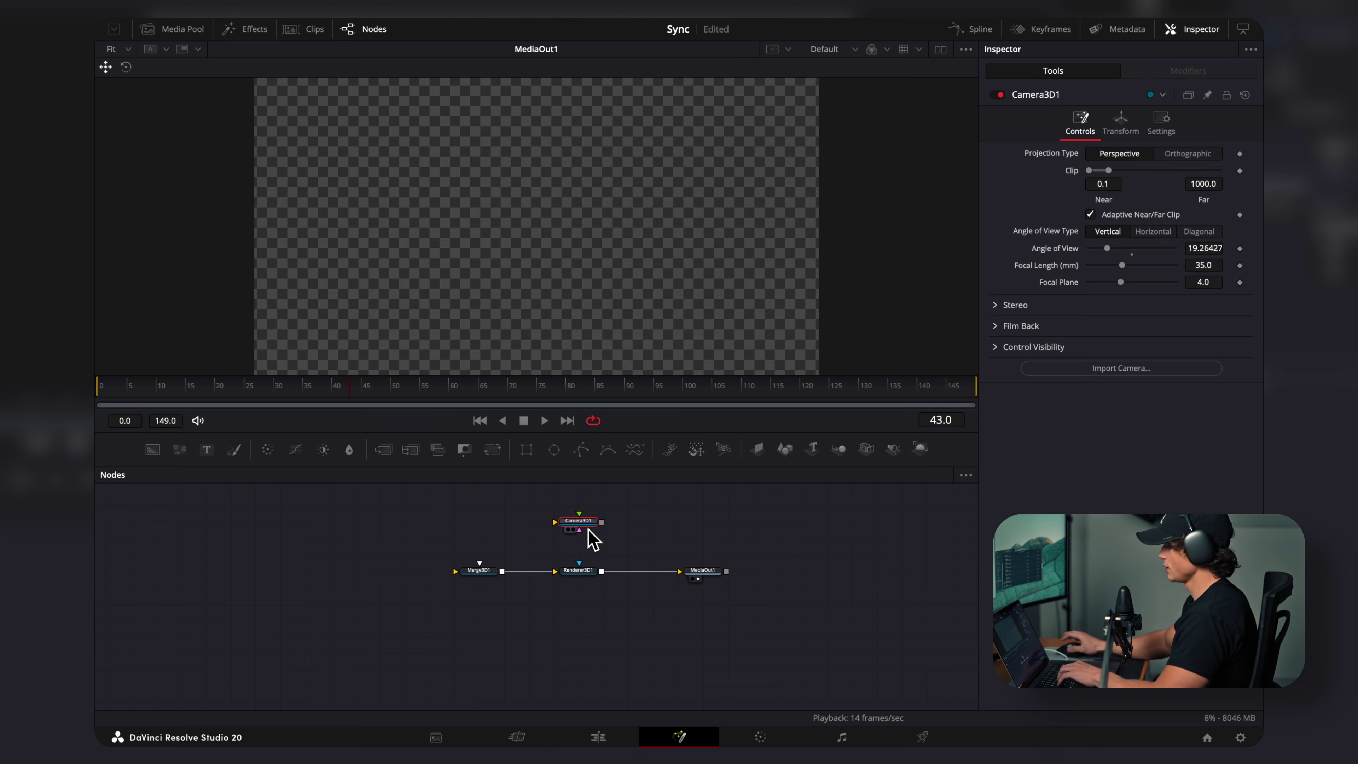
{"action": "left_click_drag", "start_coordinate": [502, 561], "coordinate": [481, 563]}
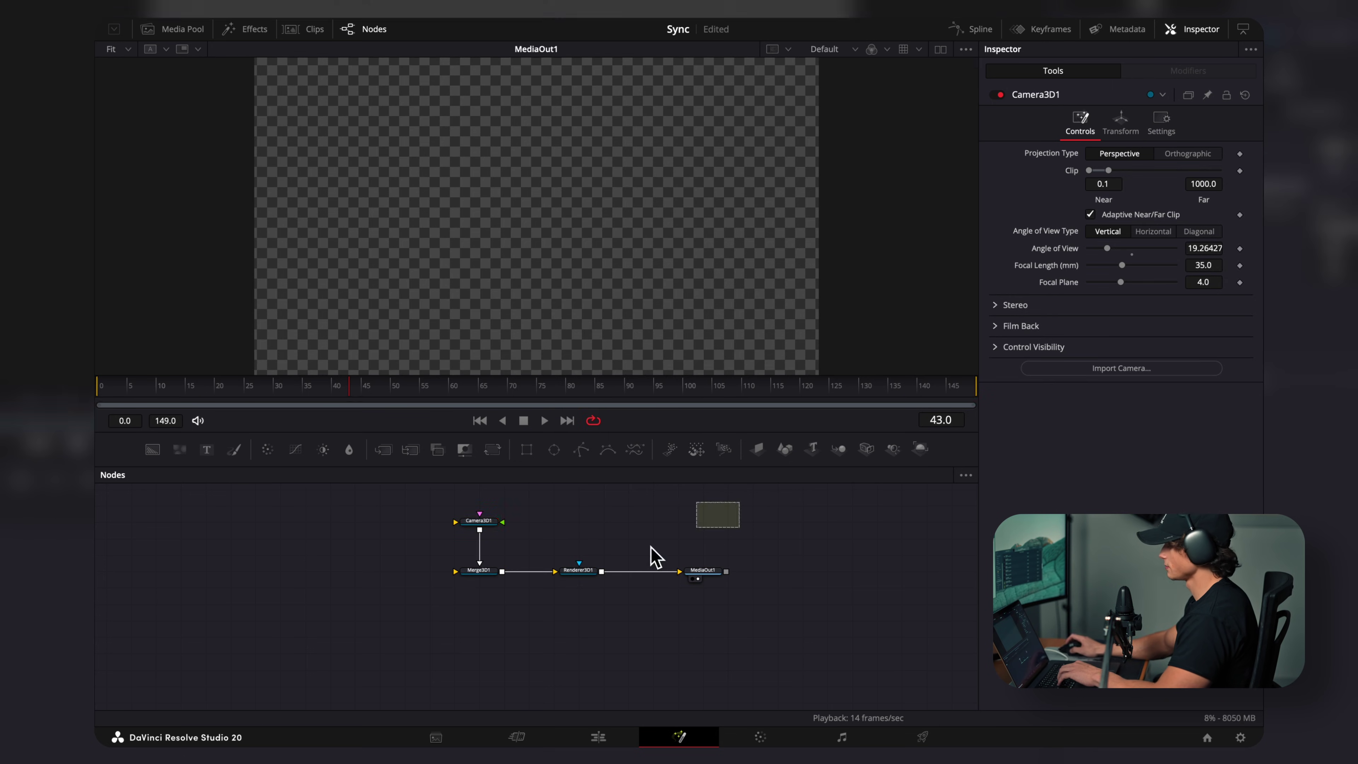
{"action": "left_click_drag", "start_coordinate": [145, 99], "coordinate": [444, 586]}
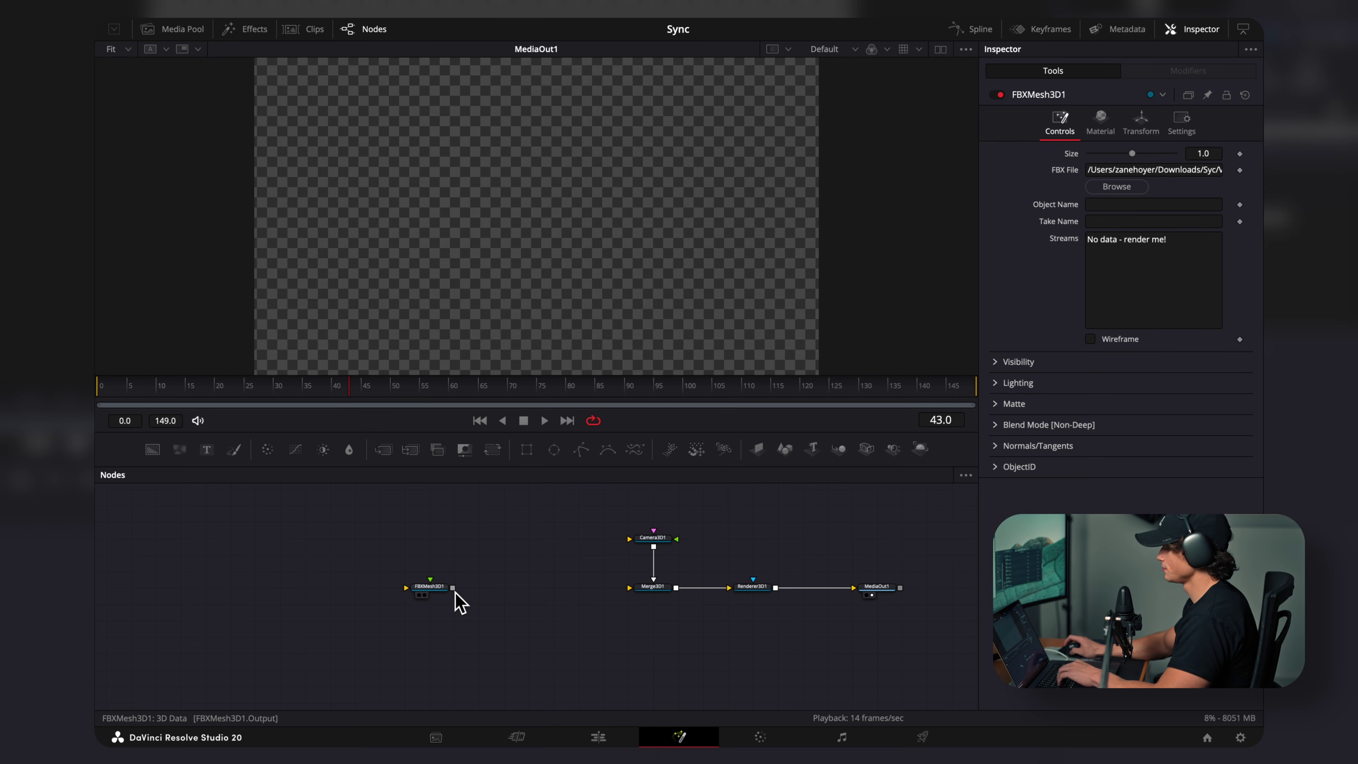
{"action": "left_click_drag", "start_coordinate": [453, 588], "coordinate": [664, 598]}
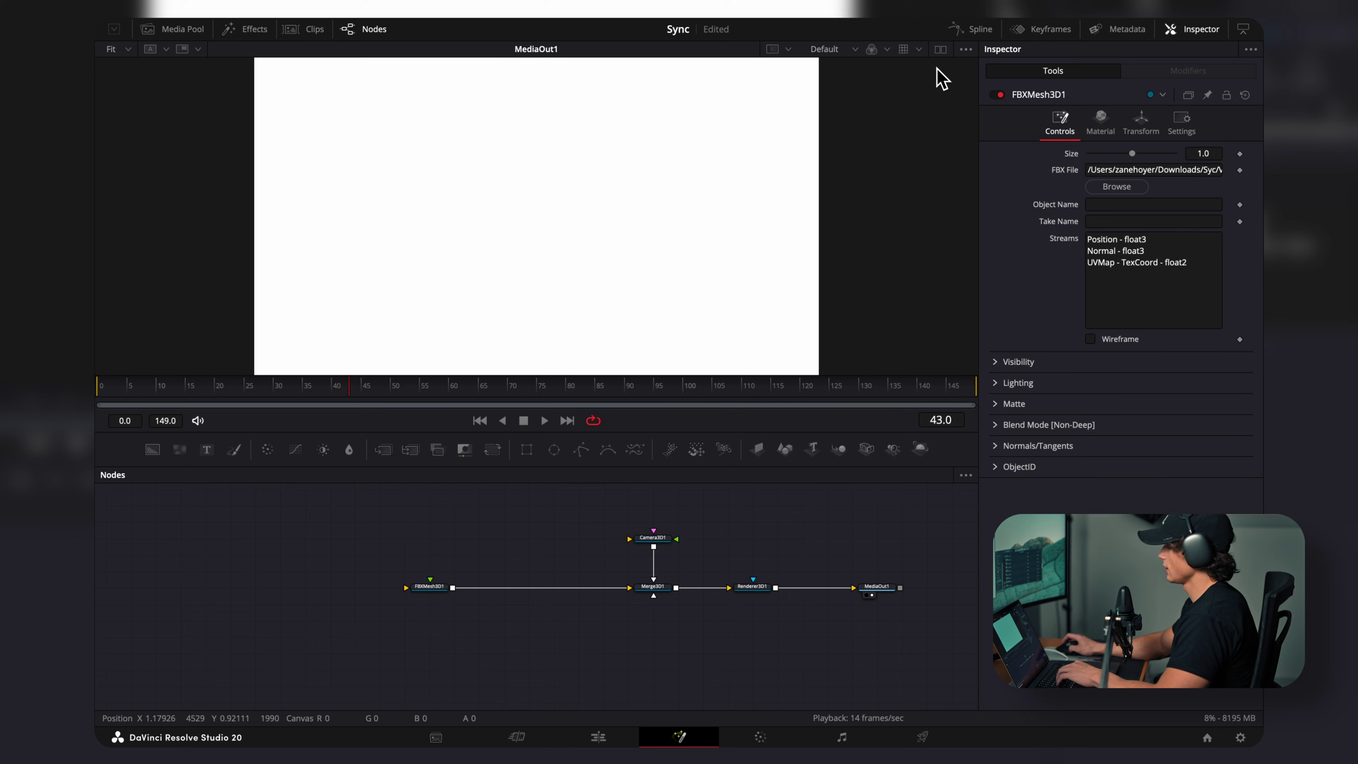
Step: Split the viewer, show Merge3D1 on the left, and scale the TV mesh to 0.004
{"action": "left_click", "coordinate": [941, 50]}
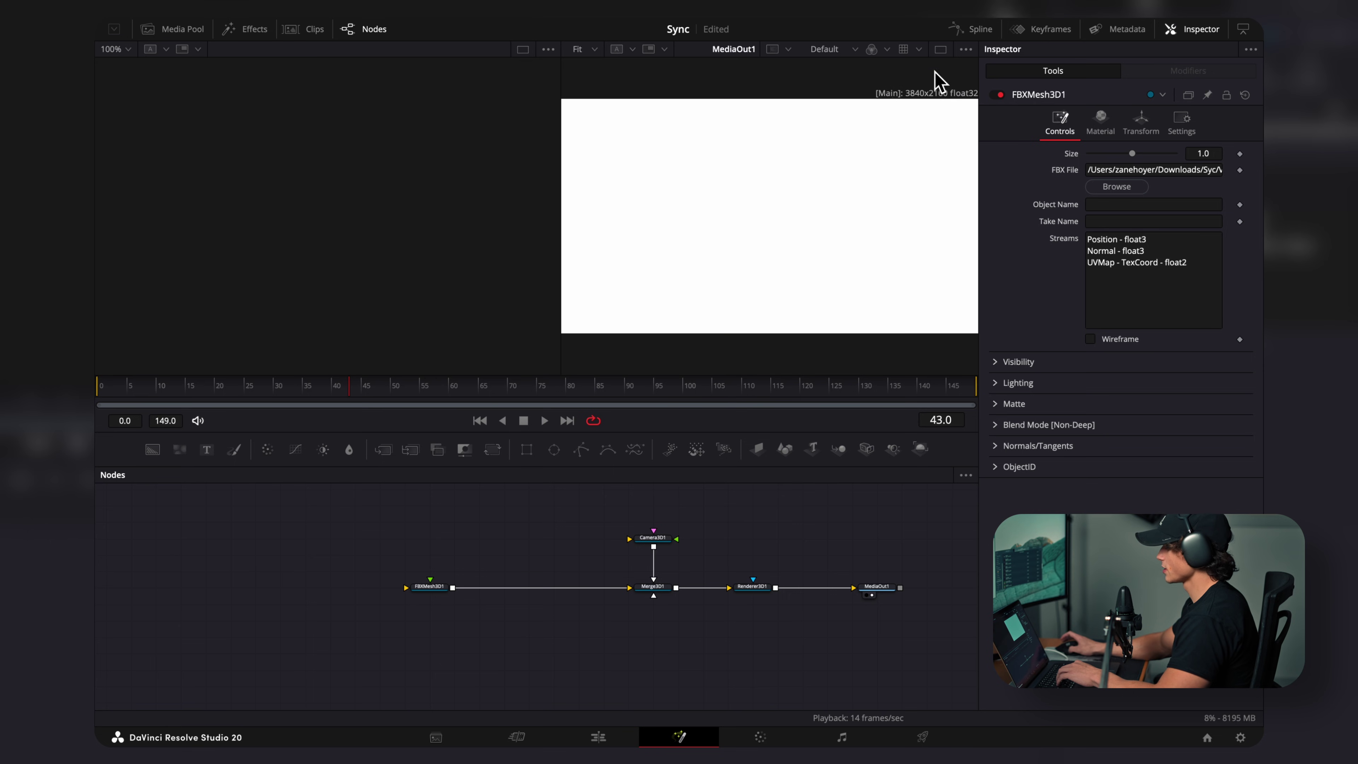
{"action": "left_click_drag", "start_coordinate": [648, 588], "coordinate": [341, 245]}
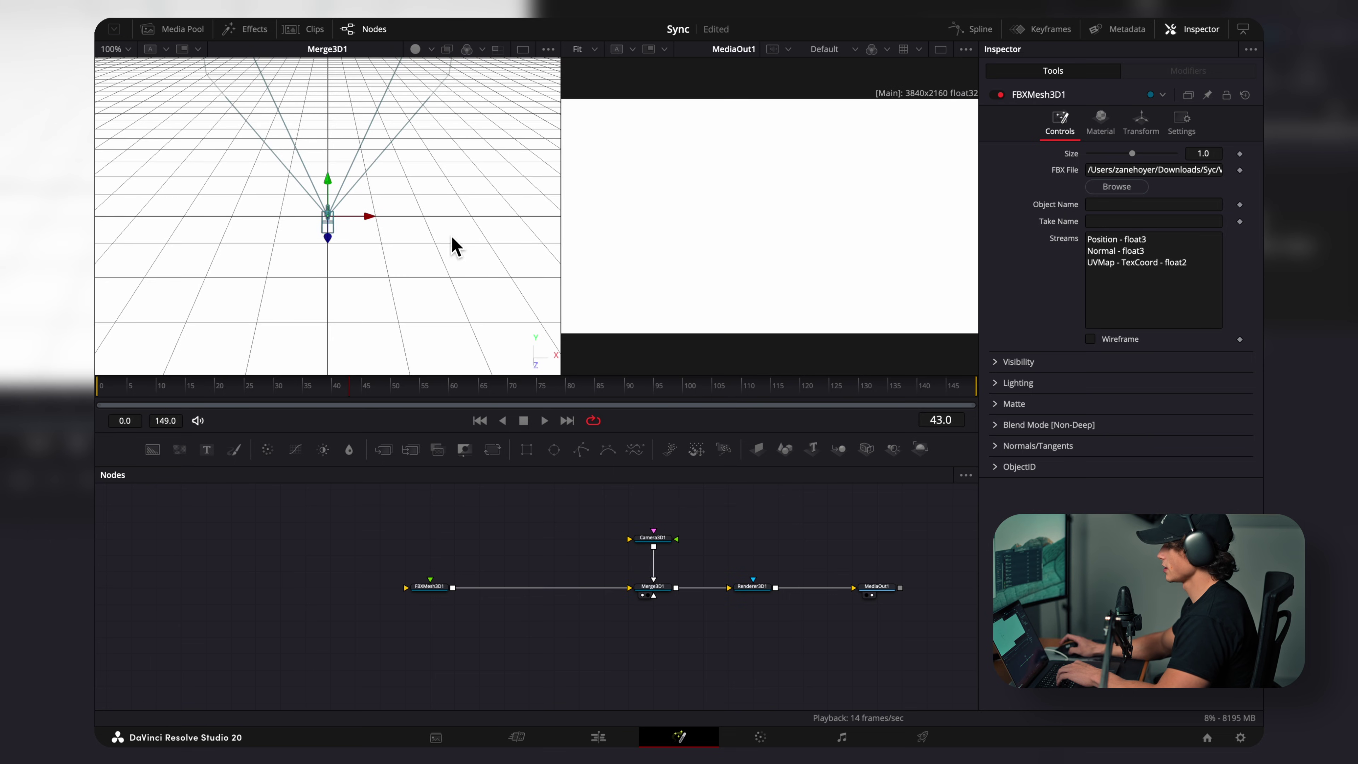
{"action": "scroll", "coordinate": [433, 253], "scroll_direction": "down", "scroll_amount": 3}
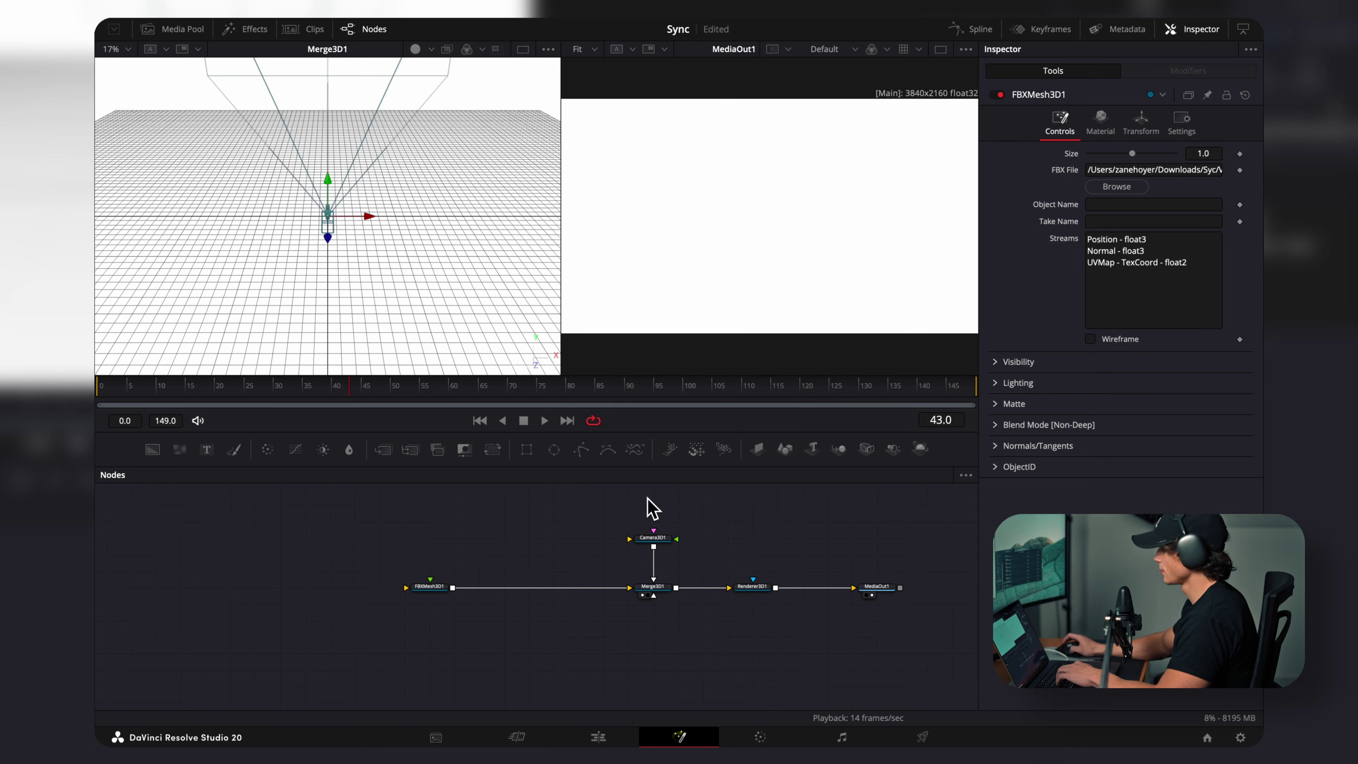
{"action": "left_click", "coordinate": [441, 594]}
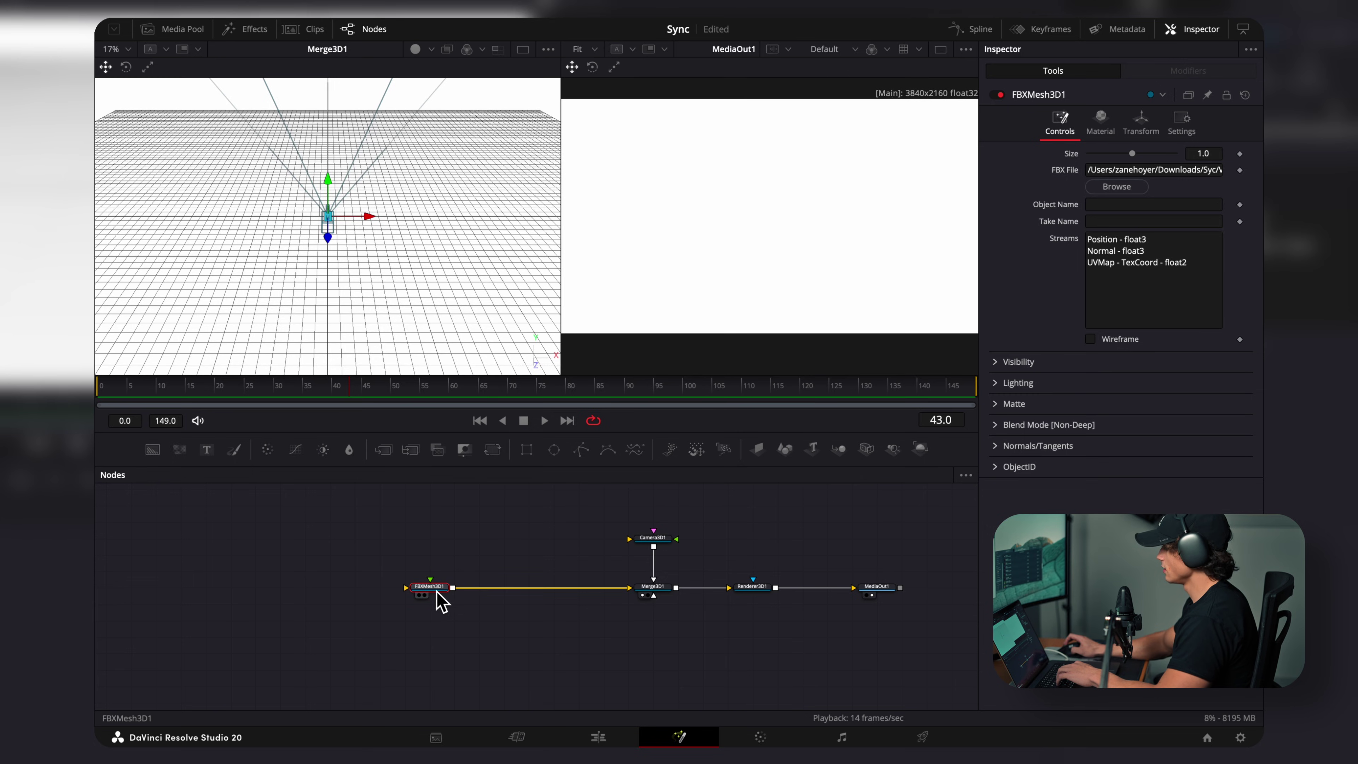
{"action": "left_click", "coordinate": [1141, 123]}
{"action": "left_click_drag", "start_coordinate": [1097, 377], "coordinate": [1089, 377]}
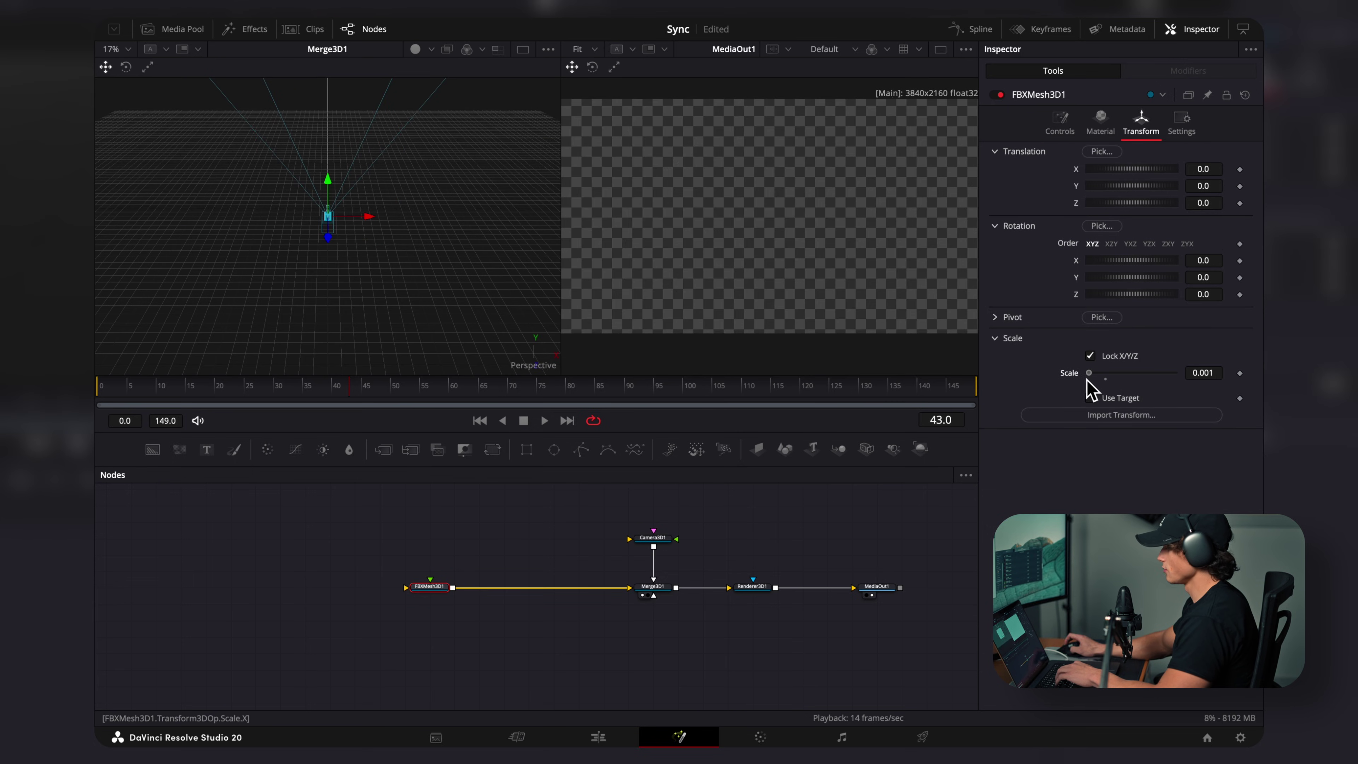
Step: Pull the camera back until the whole TV is framed
{"action": "key", "text": "f"}
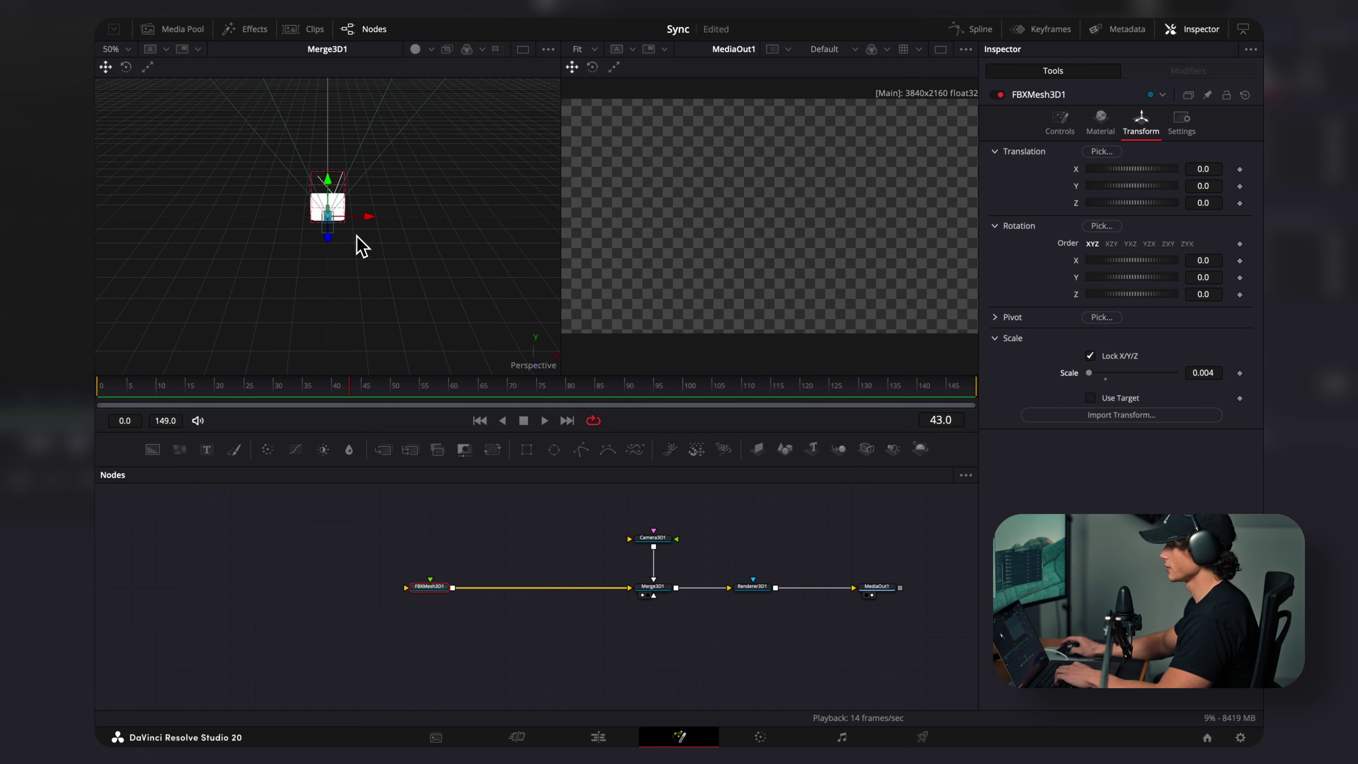
{"action": "left_click", "coordinate": [653, 538]}
{"action": "left_click_drag", "start_coordinate": [266, 202], "coordinate": [166, 222]}
{"action": "scroll", "coordinate": [182, 246], "scroll_direction": "down", "scroll_amount": 2}
{"action": "left_click_drag", "start_coordinate": [246, 231], "coordinate": [250, 186]}
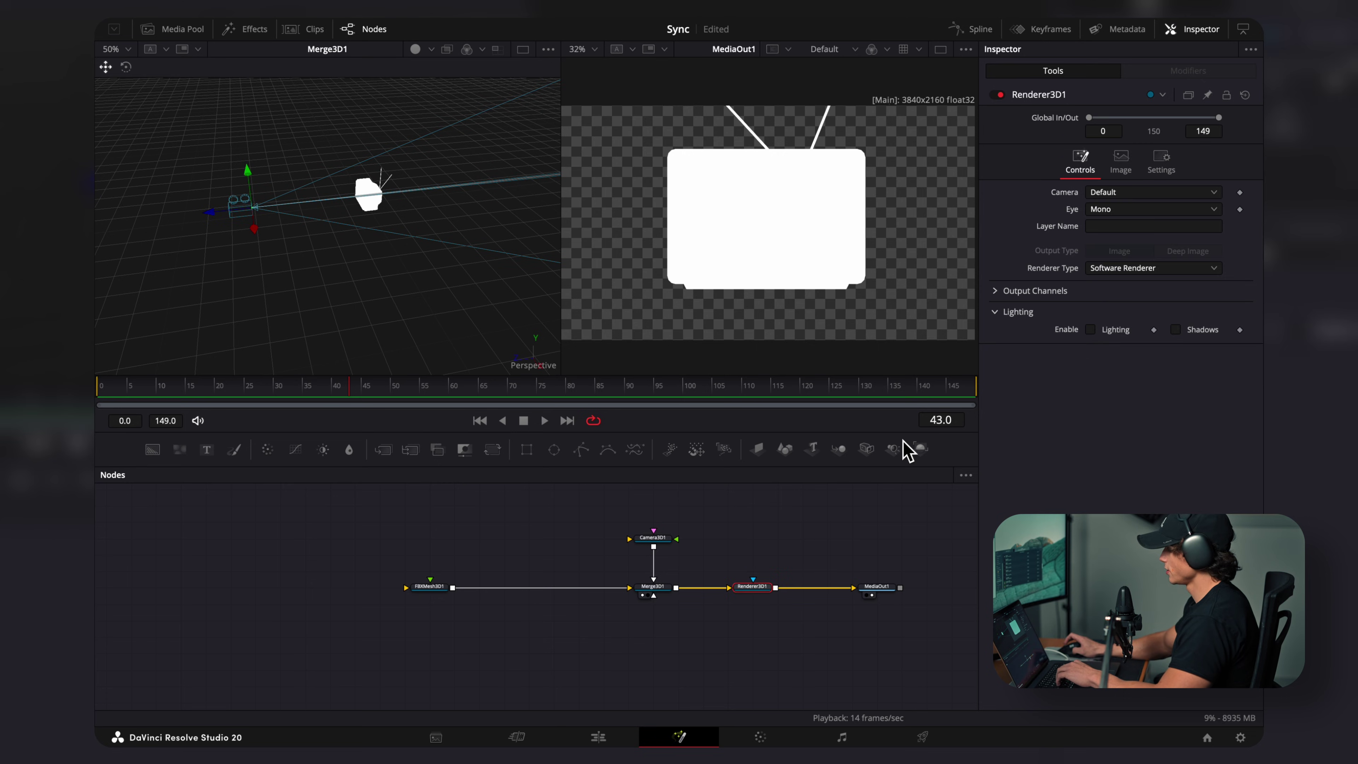
Step: Set Renderer3D to the Hardware Renderer with Lighting and Shadows enabled
{"action": "left_click", "coordinate": [1109, 272]}
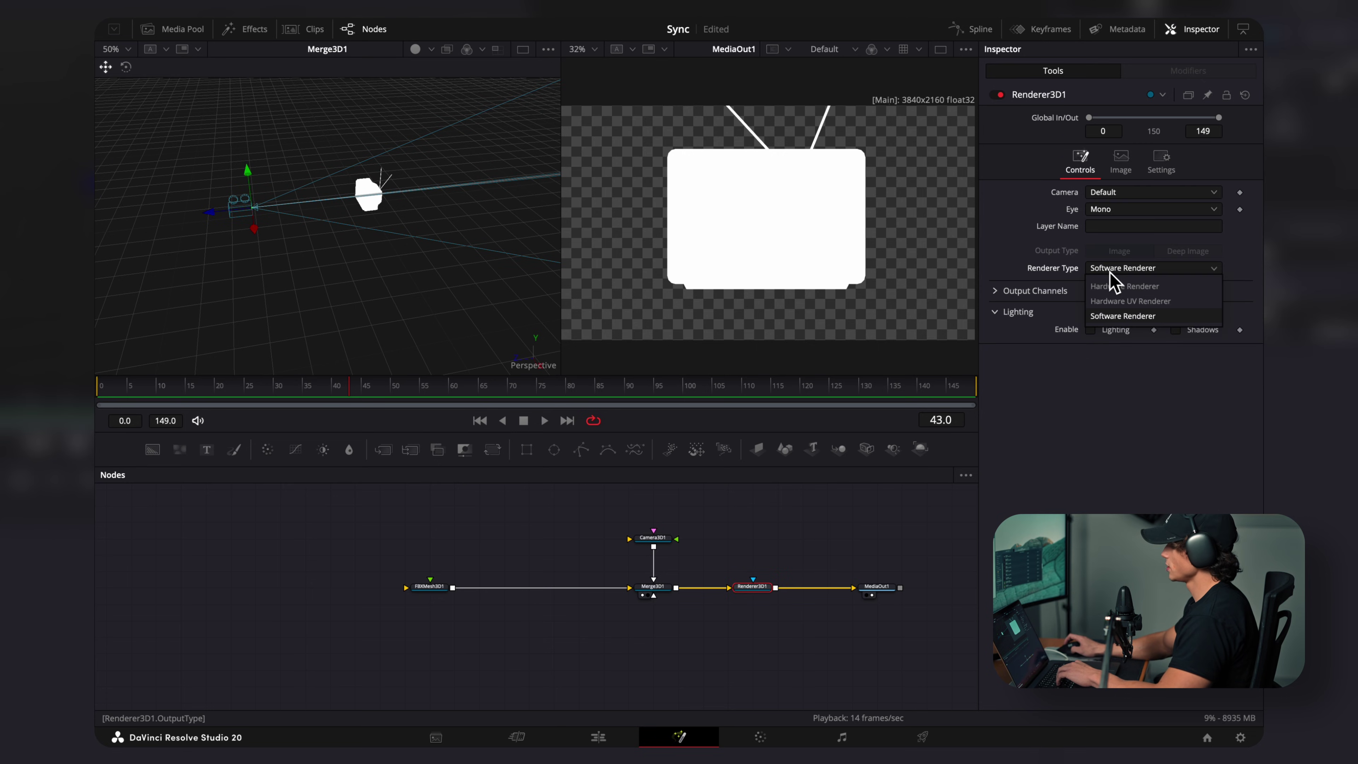
{"action": "left_click", "coordinate": [1150, 287]}
{"action": "left_click", "coordinate": [1090, 371]}
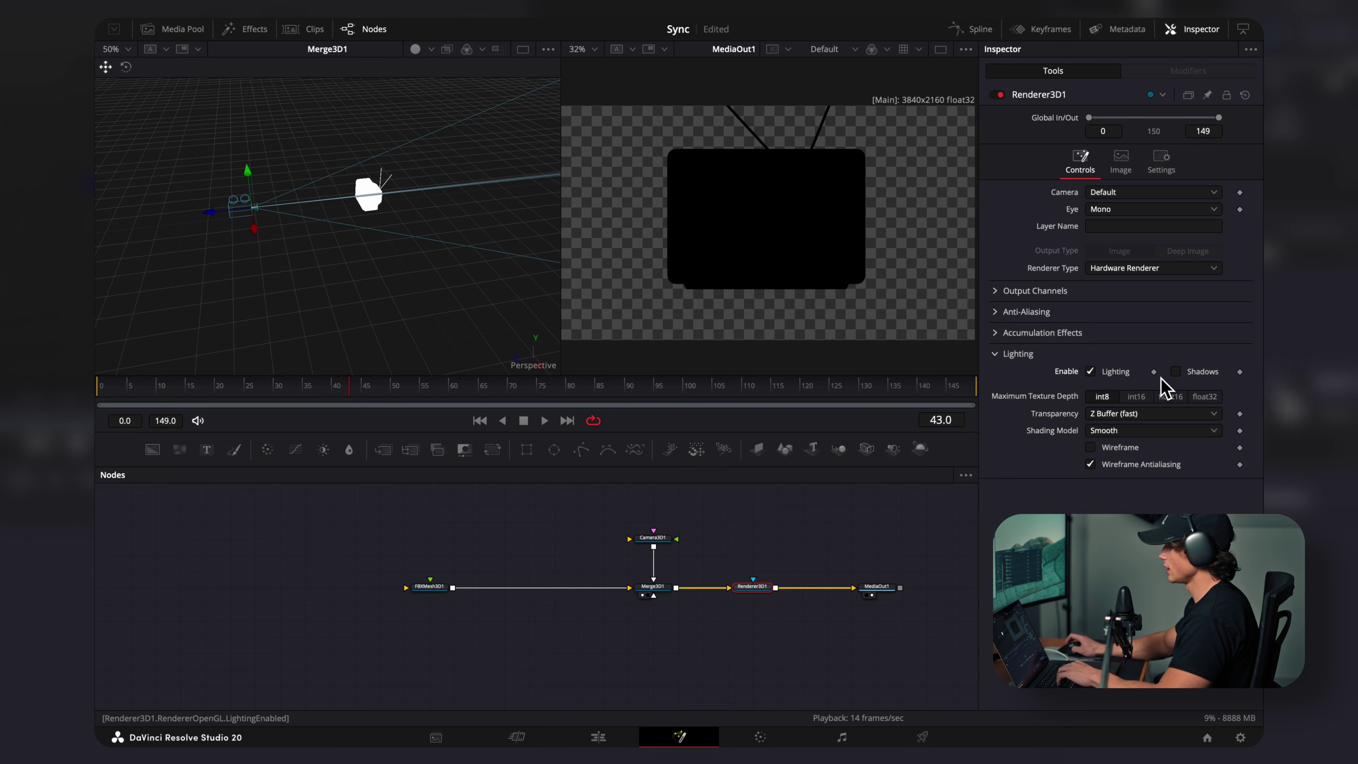
{"action": "left_click", "coordinate": [1176, 372]}
Step: Add a SpotLight wired into Merge3D1 and tilt it to Rotation X -80
{"action": "key", "text": "shift+space"}
{"action": "type", "text": "camera"}
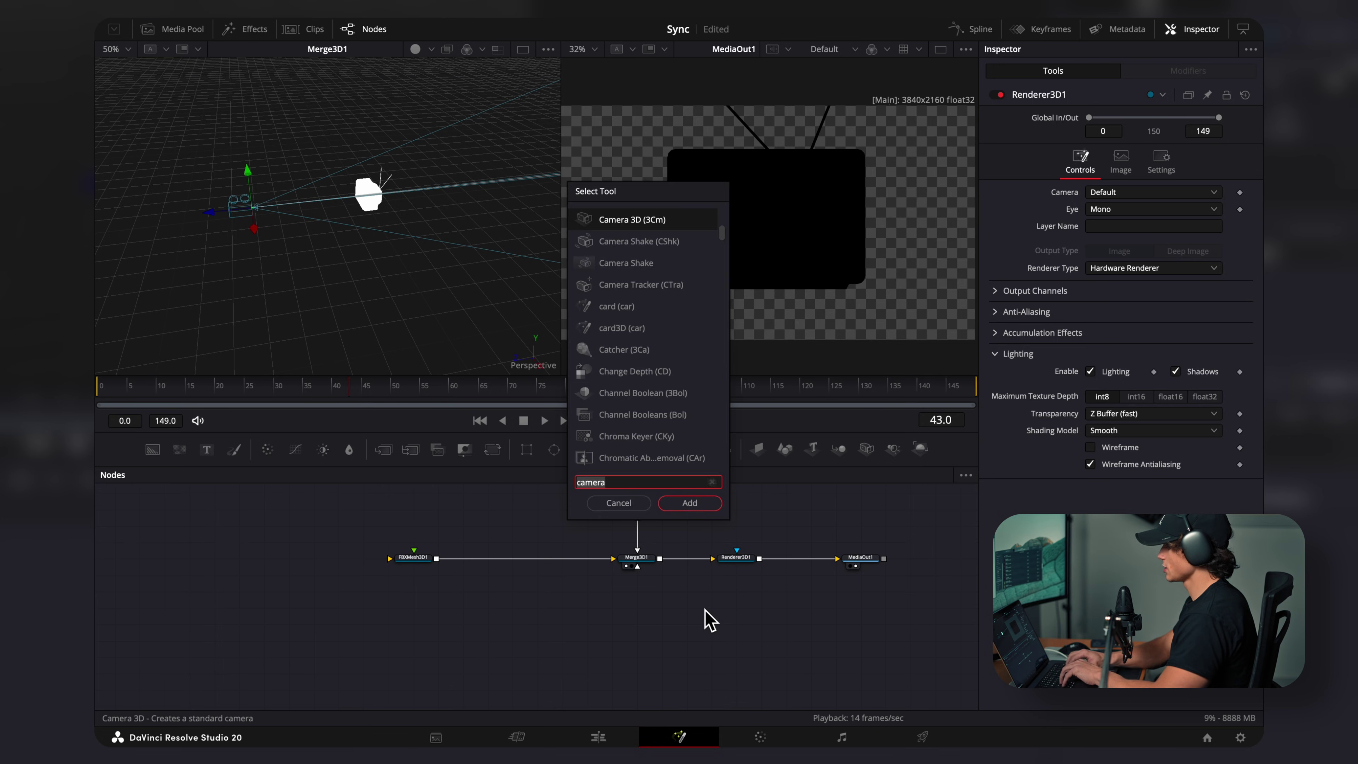
{"action": "type", "text": "spot"}
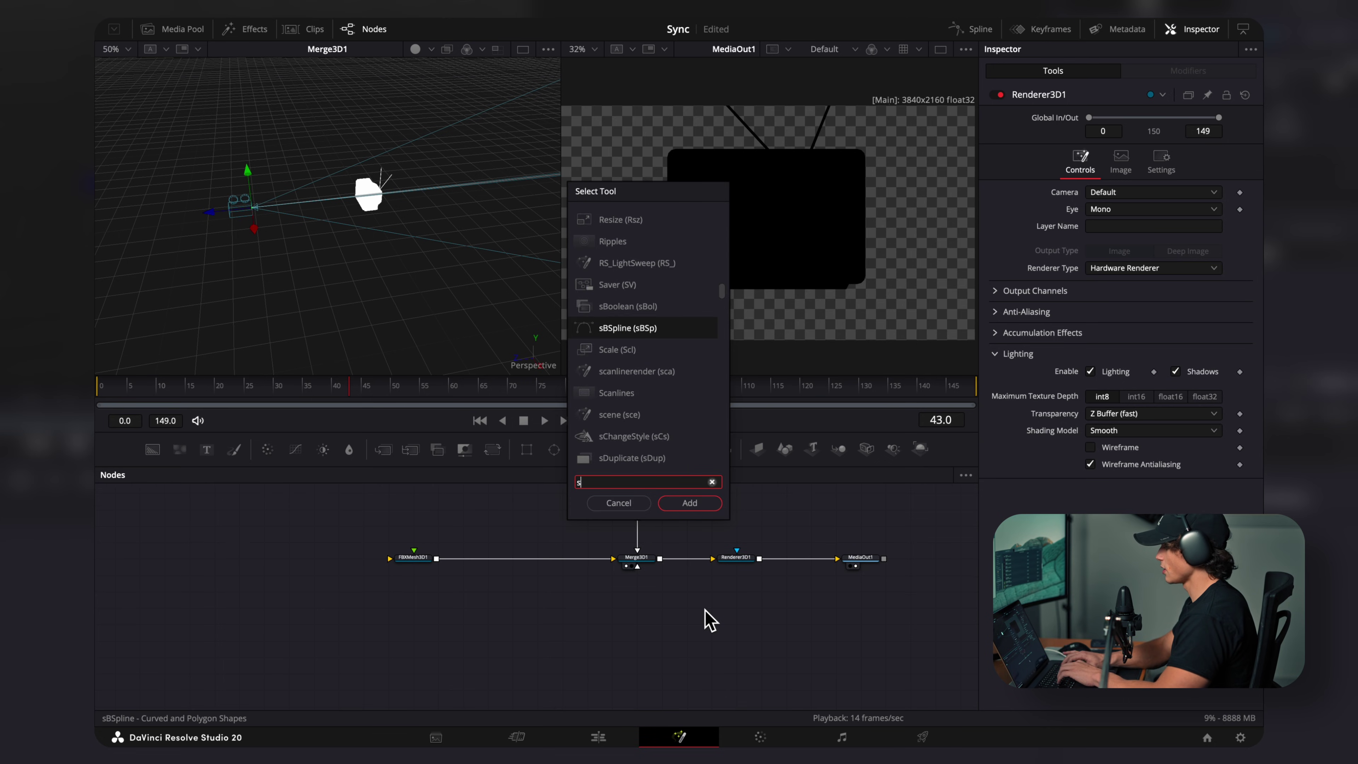
{"action": "key", "text": "Return"}
{"action": "left_click_drag", "start_coordinate": [737, 608], "coordinate": [643, 565]}
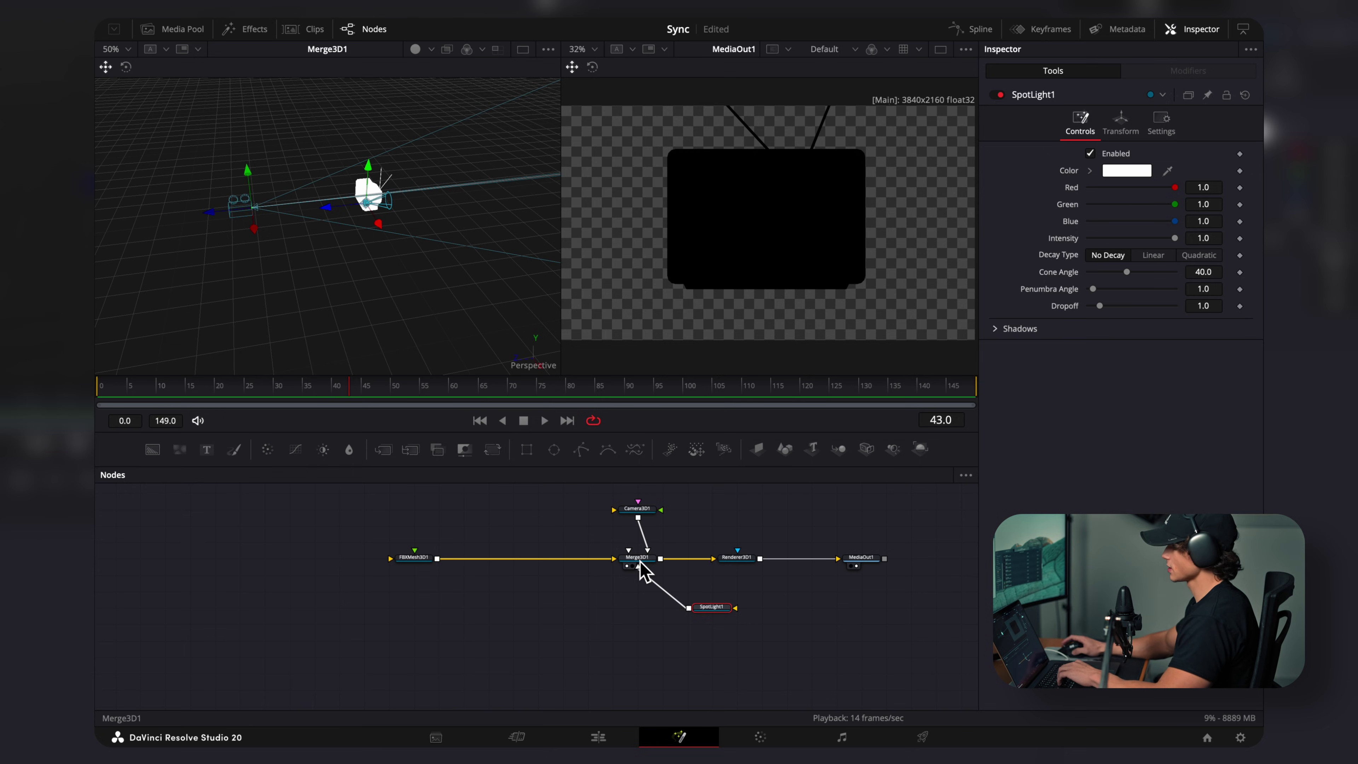
{"action": "left_click_drag", "start_coordinate": [728, 608], "coordinate": [753, 608]}
{"action": "left_click", "coordinate": [1131, 137]}
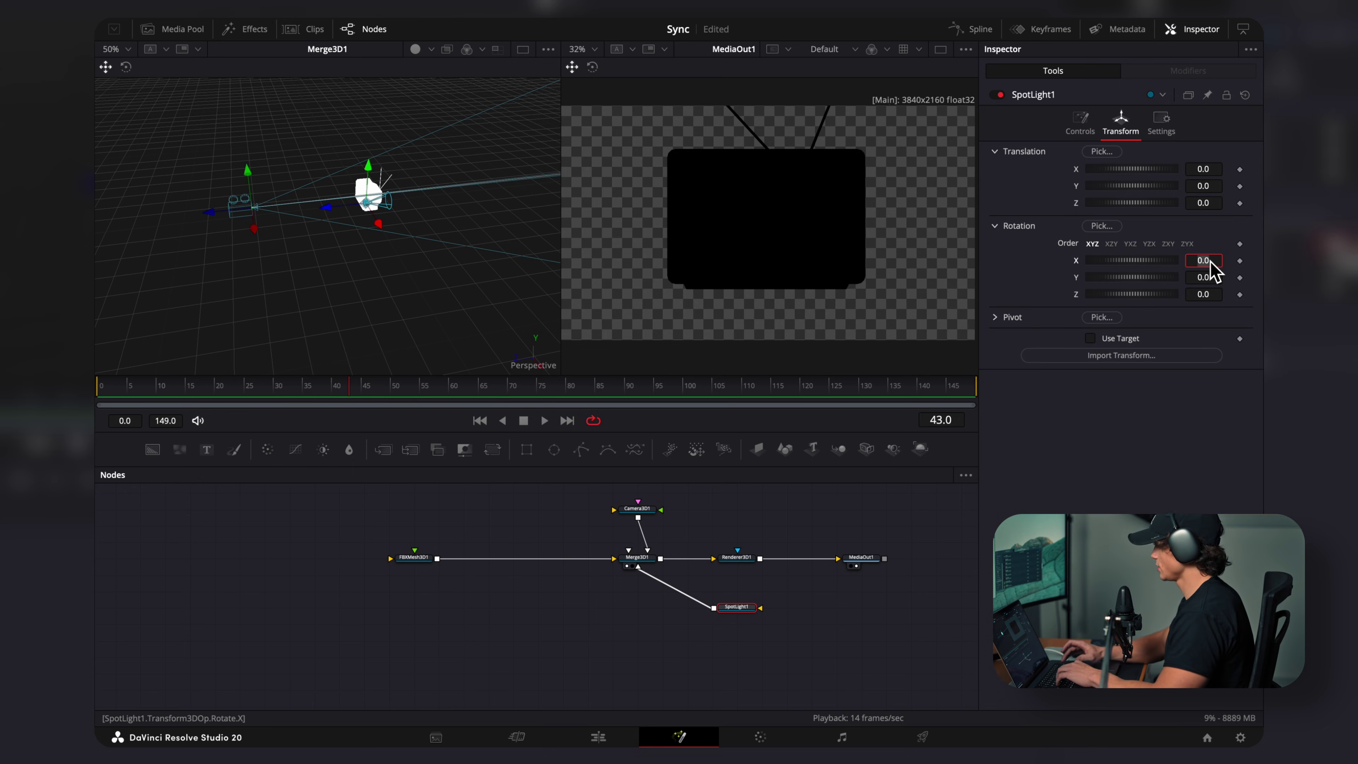
{"action": "key", "text": "Return"}
Step: Raise the spot light above the TV and bring in the Metal.png texture
{"action": "scroll", "coordinate": [363, 262], "scroll_direction": "up", "scroll_amount": 2}
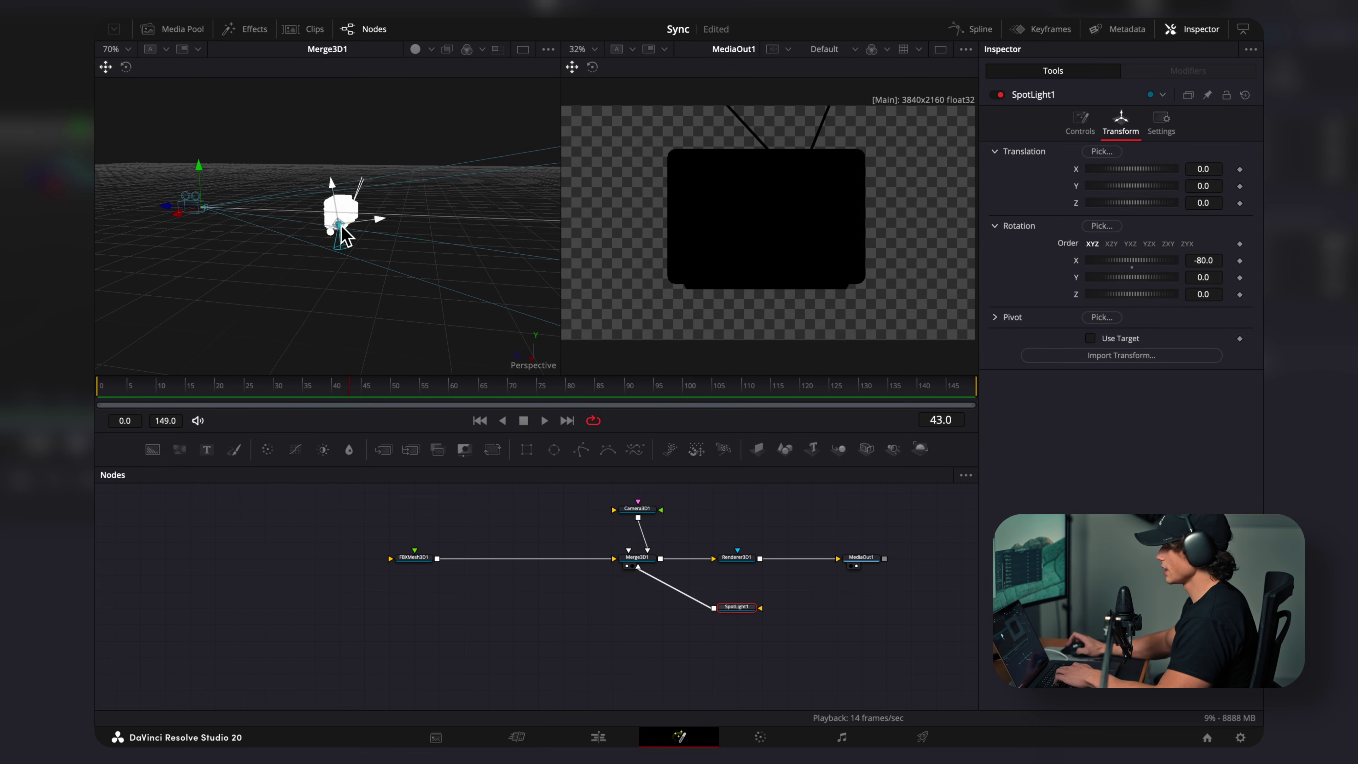
{"action": "left_click_drag", "start_coordinate": [335, 193], "coordinate": [310, 86]}
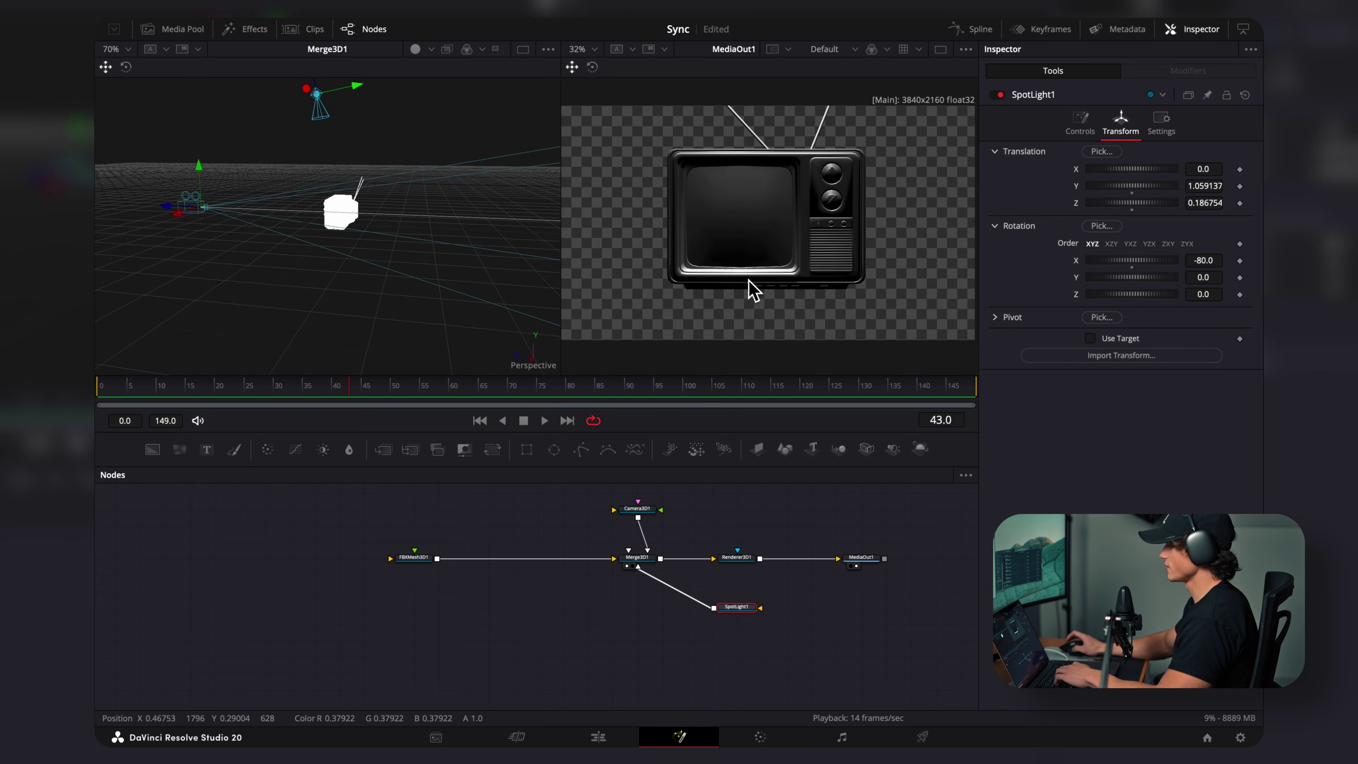
{"action": "left_click_drag", "start_coordinate": [329, 252], "coordinate": [332, 251]}
{"action": "key", "text": "f"}
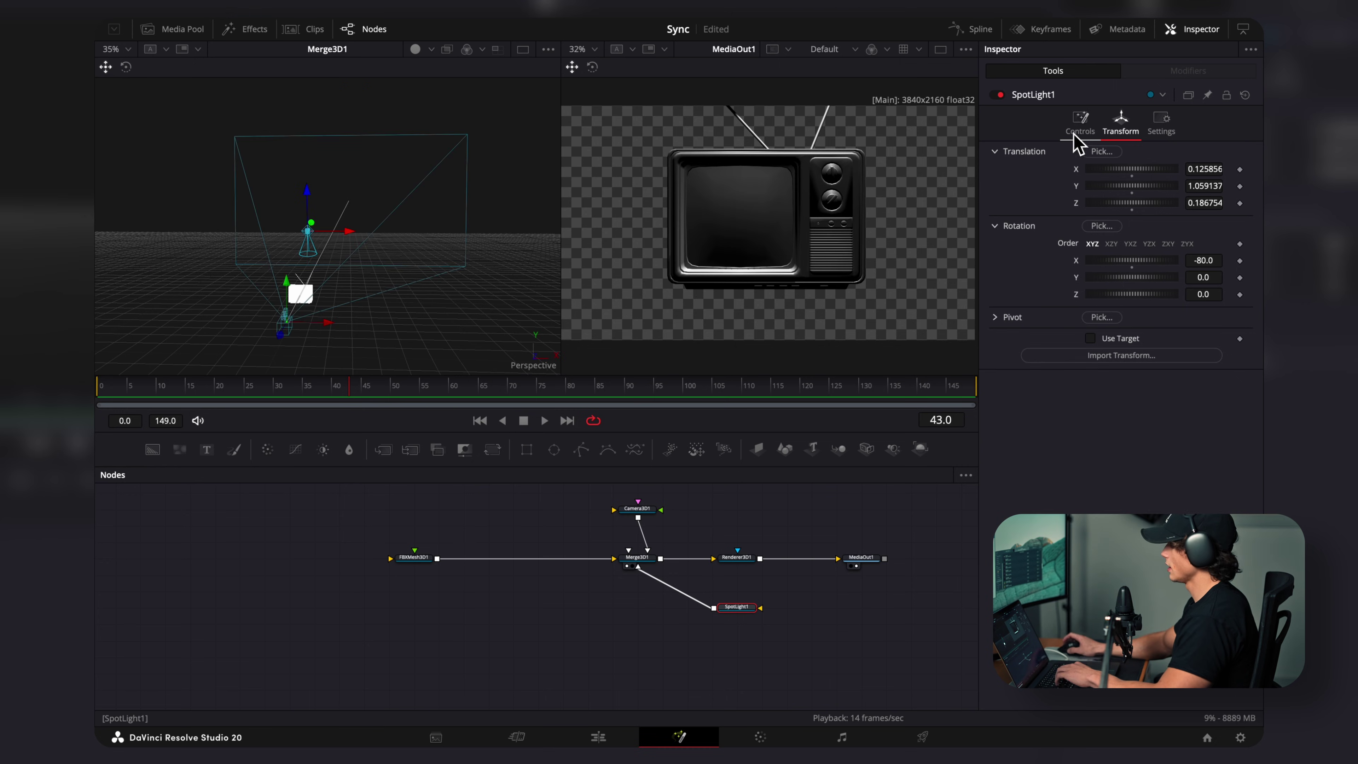
{"action": "left_click", "coordinate": [1080, 129]}
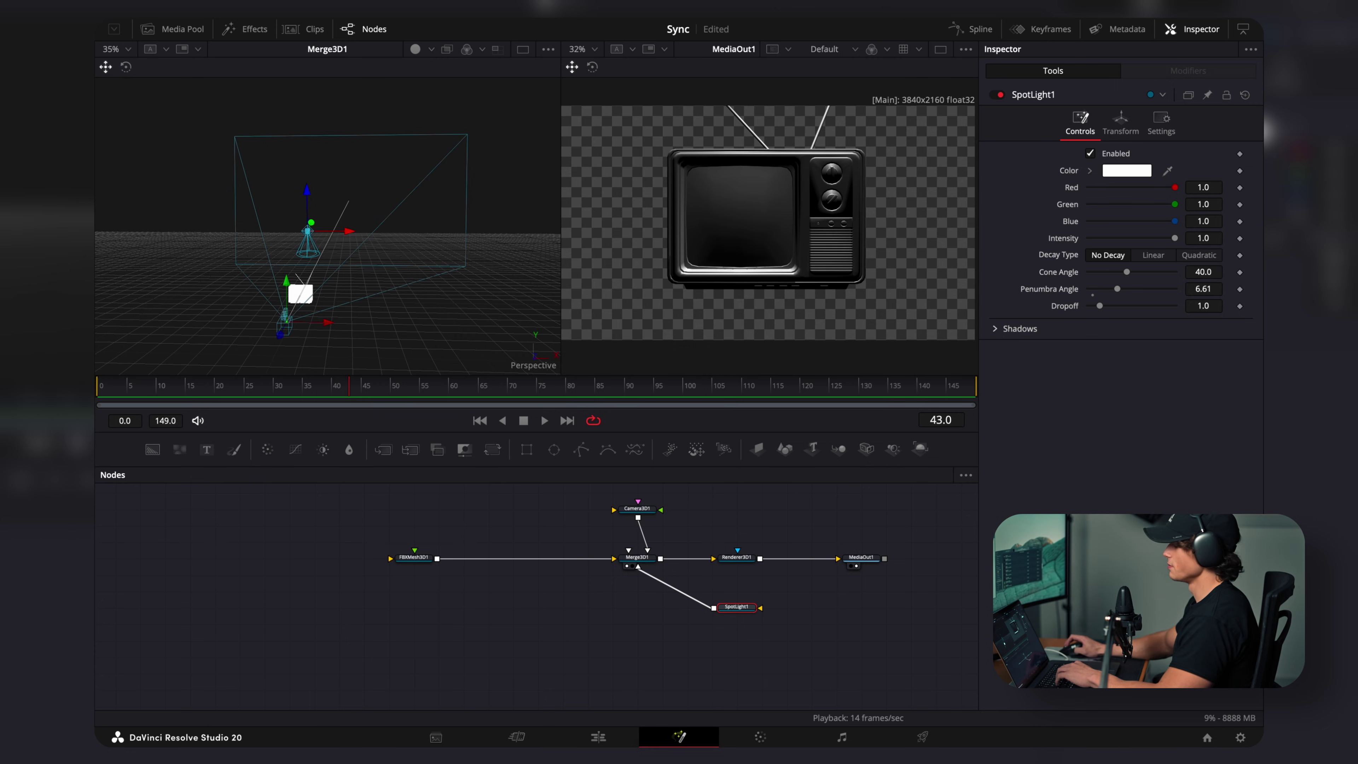
{"action": "left_click_drag", "start_coordinate": [97, 120], "coordinate": [427, 570]}
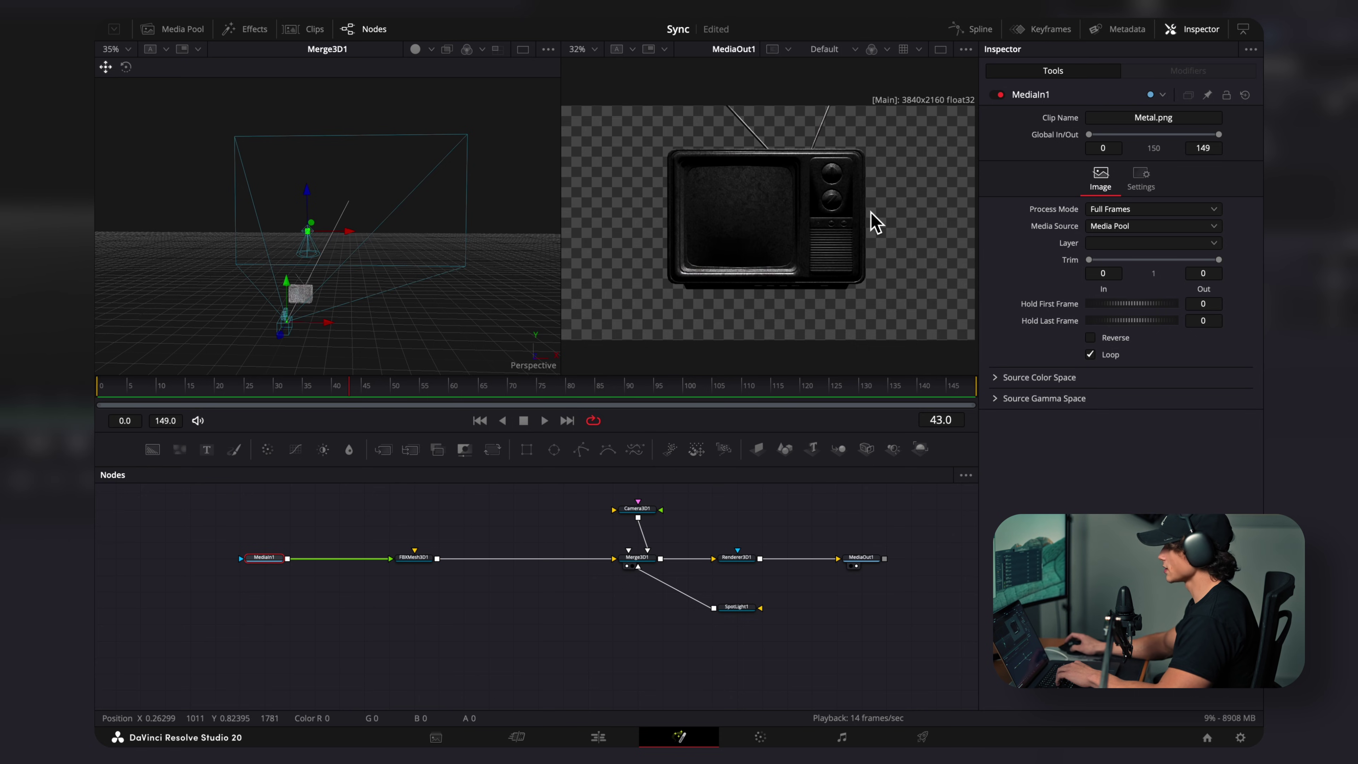
Step: Select SpotLight1 so its tilt can be eased from -80 to -72.2
{"action": "left_click", "coordinate": [742, 610]}
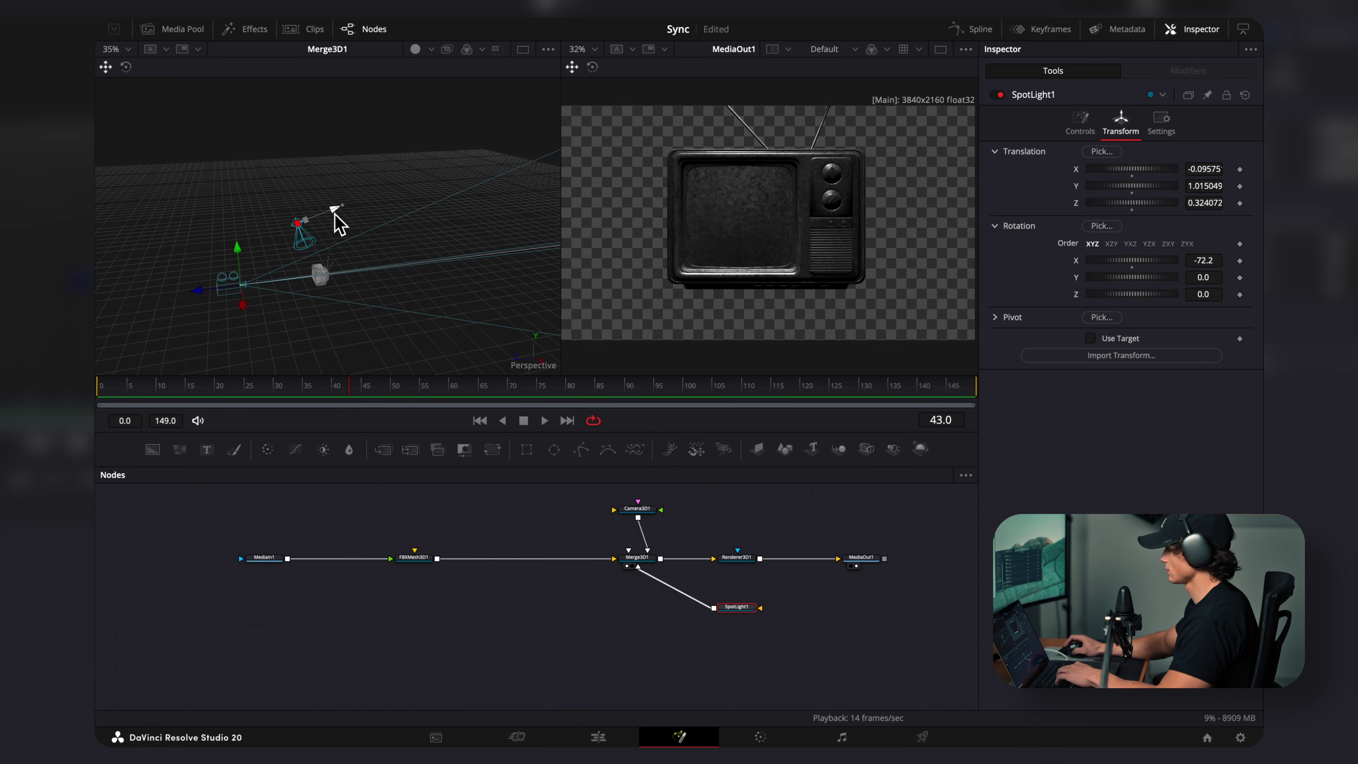
Step: Nudge the spotlight, then add the table FBX, wire it into Merge3D1 and scale it down
{"action": "left_click_drag", "start_coordinate": [336, 222], "coordinate": [339, 217]}
{"action": "left_click_drag", "start_coordinate": [540, 203], "coordinate": [415, 591]}
{"action": "left_click_drag", "start_coordinate": [437, 591], "coordinate": [637, 561]}
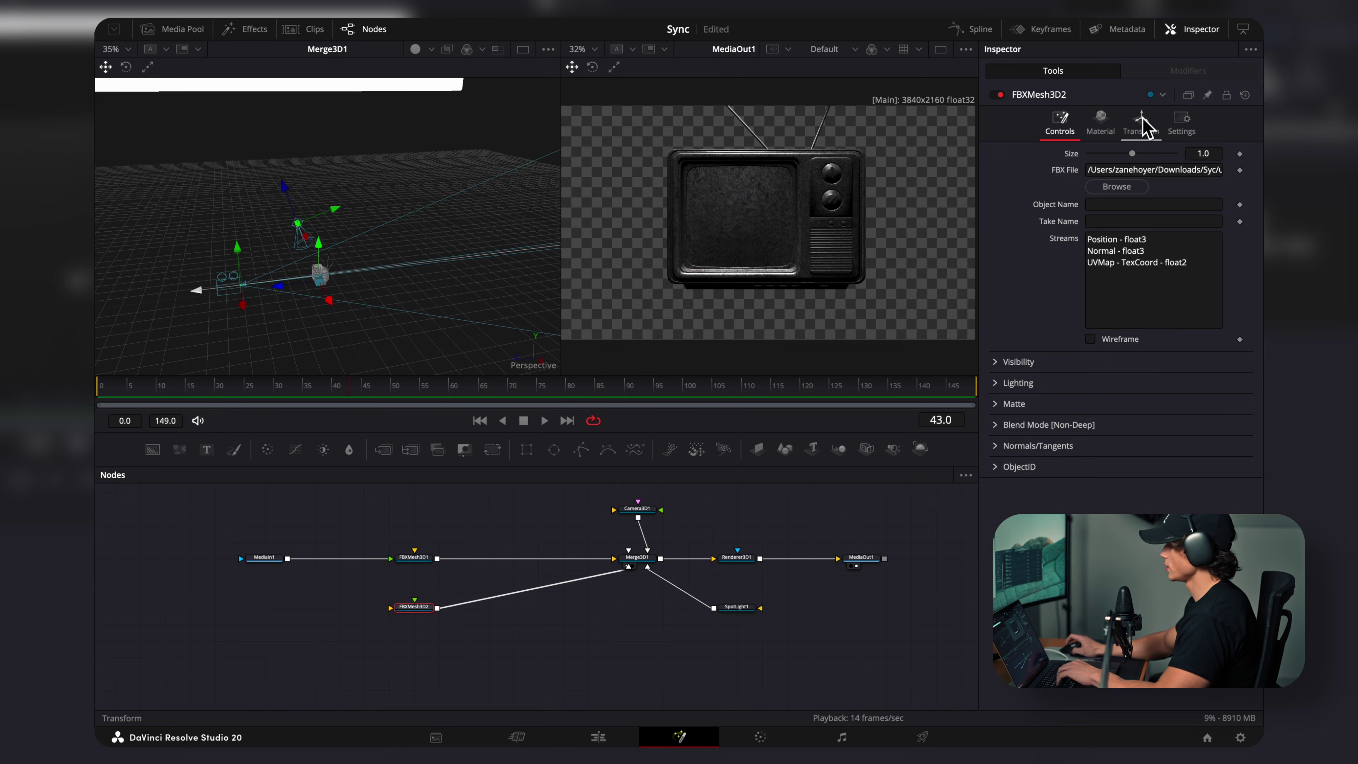
{"action": "left_click", "coordinate": [1142, 131]}
{"action": "left_click_drag", "start_coordinate": [1106, 372], "coordinate": [1084, 381]}
Step: Raise the TV to Y 0.42 onto the tabletop and lift Camera3D1 to frame both
{"action": "key", "text": "f"}
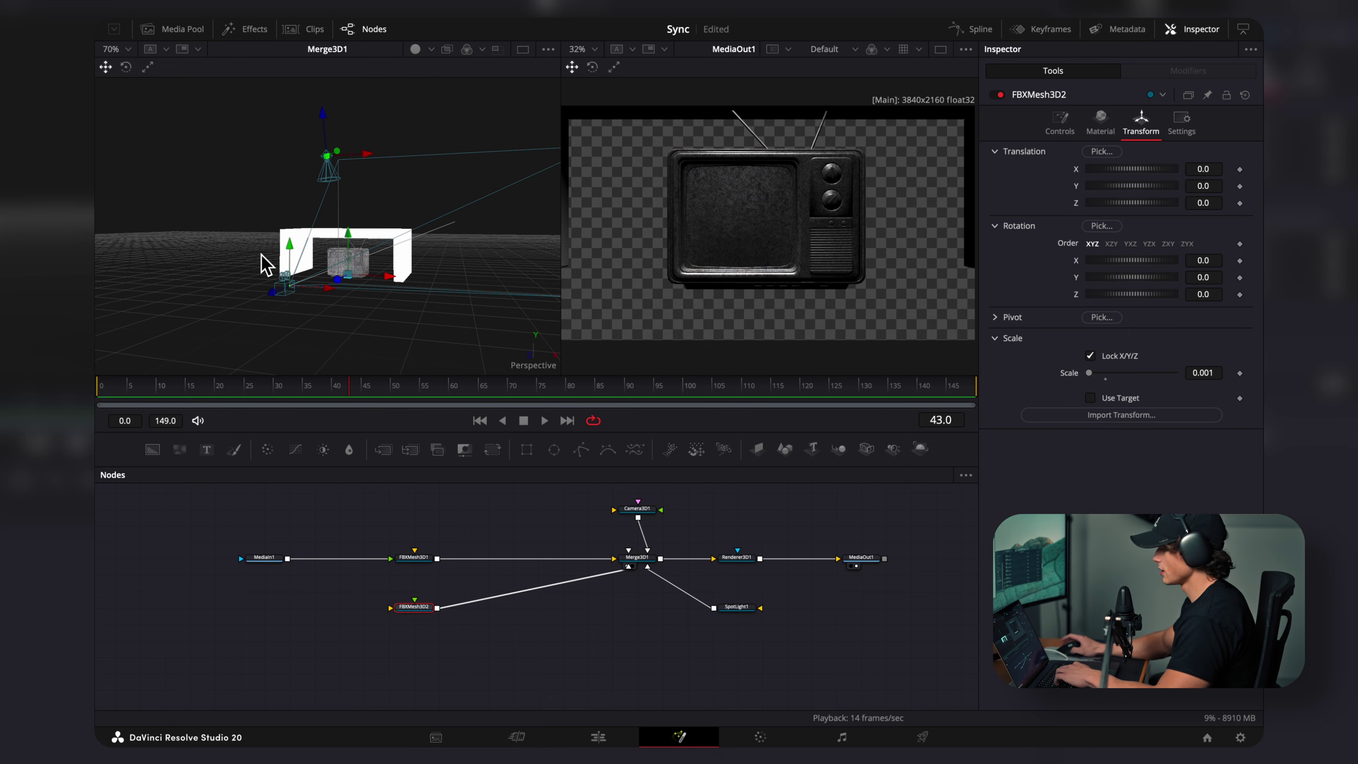
{"action": "left_click_drag", "start_coordinate": [483, 315], "coordinate": [434, 340]}
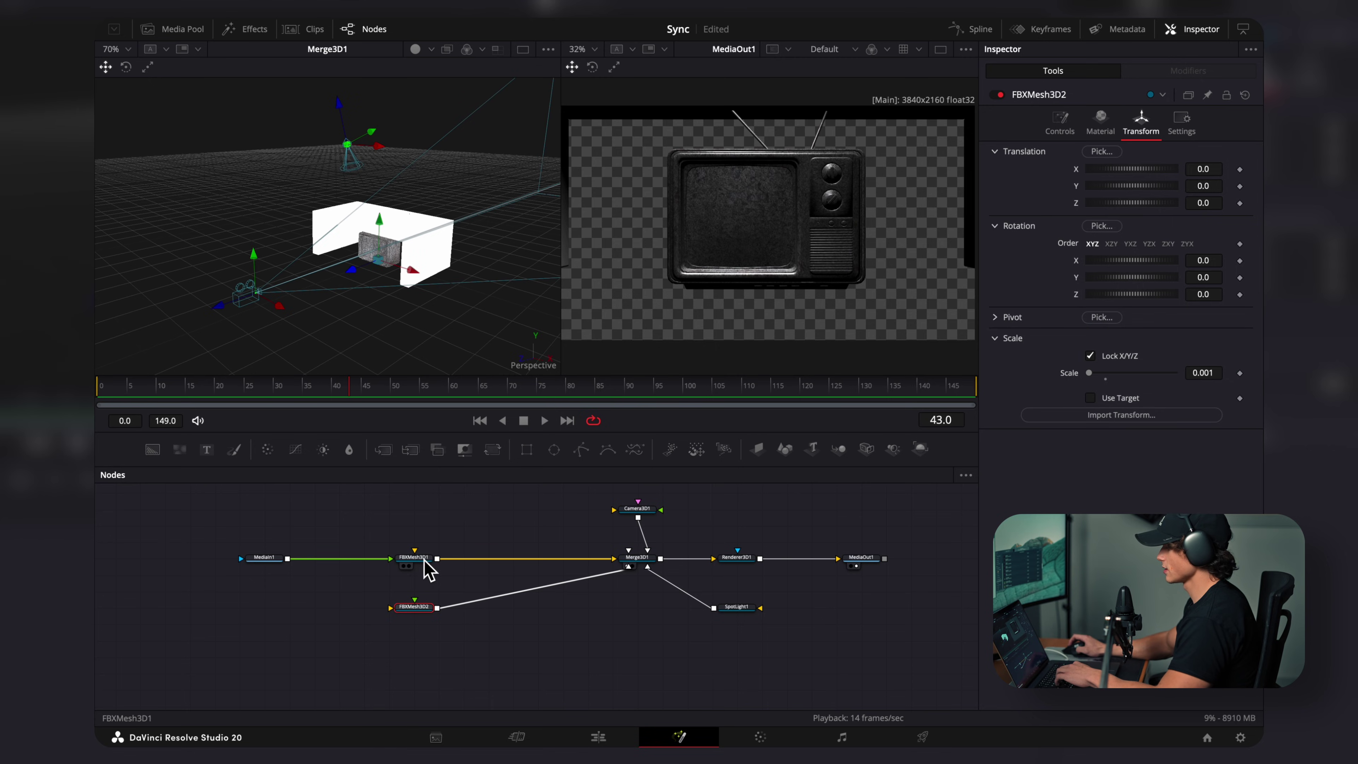
{"action": "left_click_drag", "start_coordinate": [379, 220], "coordinate": [384, 191]}
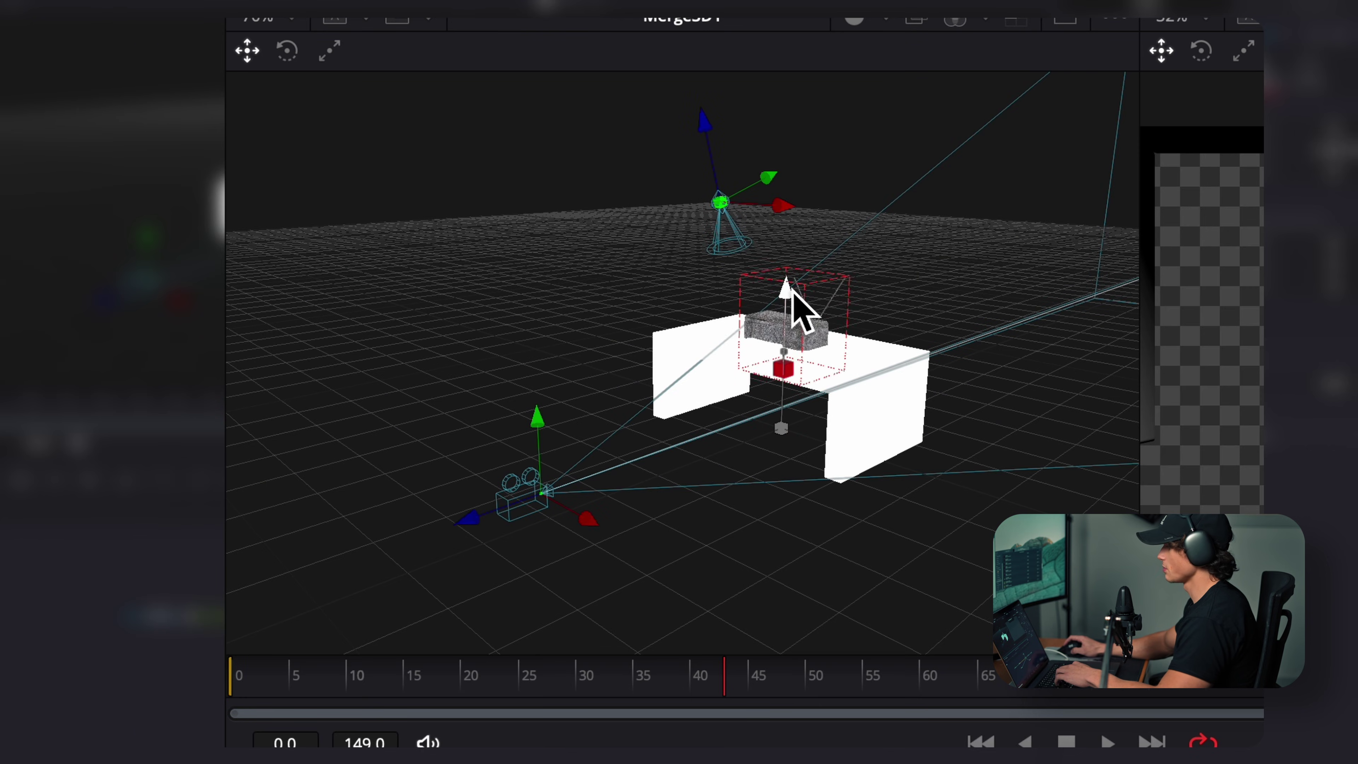
{"action": "left_click_drag", "start_coordinate": [792, 291], "coordinate": [785, 253]}
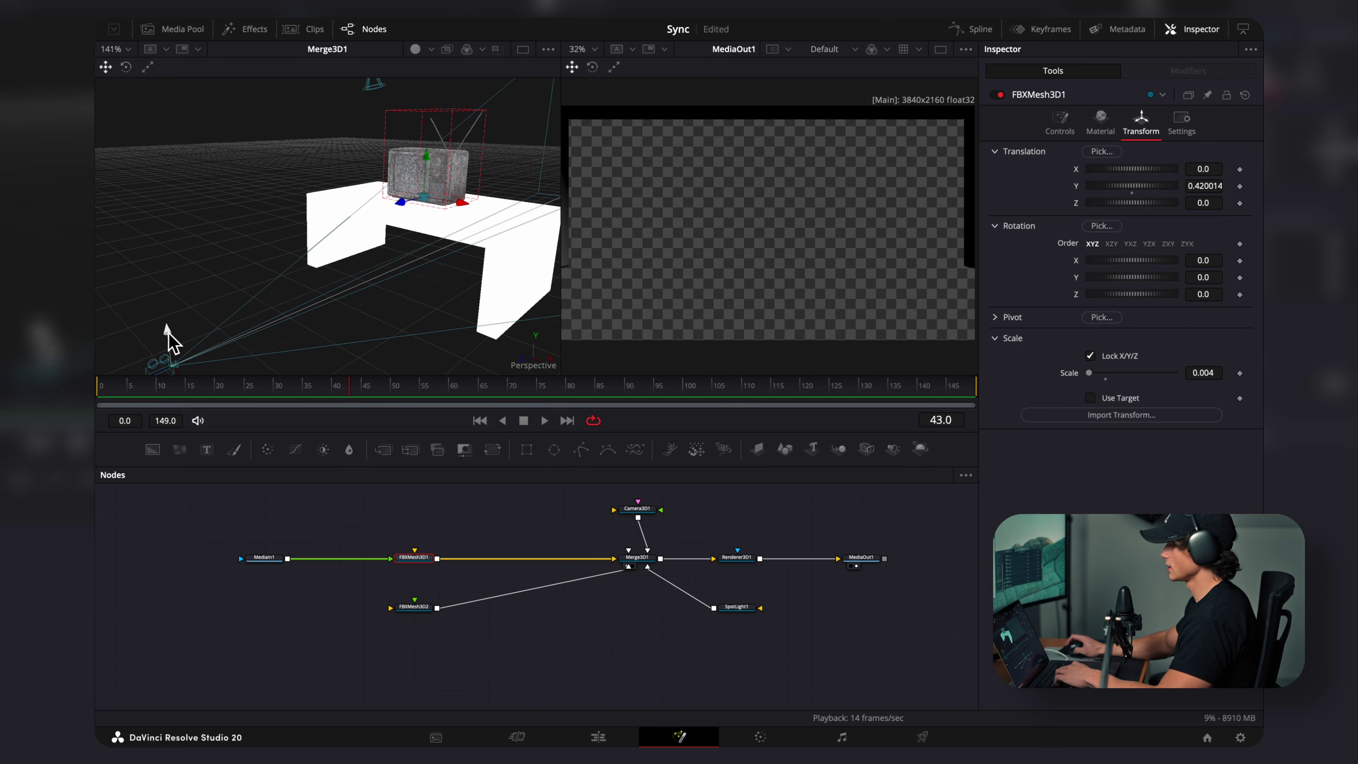
{"action": "left_click_drag", "start_coordinate": [167, 340], "coordinate": [146, 207]}
{"action": "scroll", "coordinate": [214, 329], "scroll_direction": "up", "scroll_amount": 2}
{"action": "scroll", "coordinate": [214, 329], "scroll_direction": "down", "scroll_amount": 3}
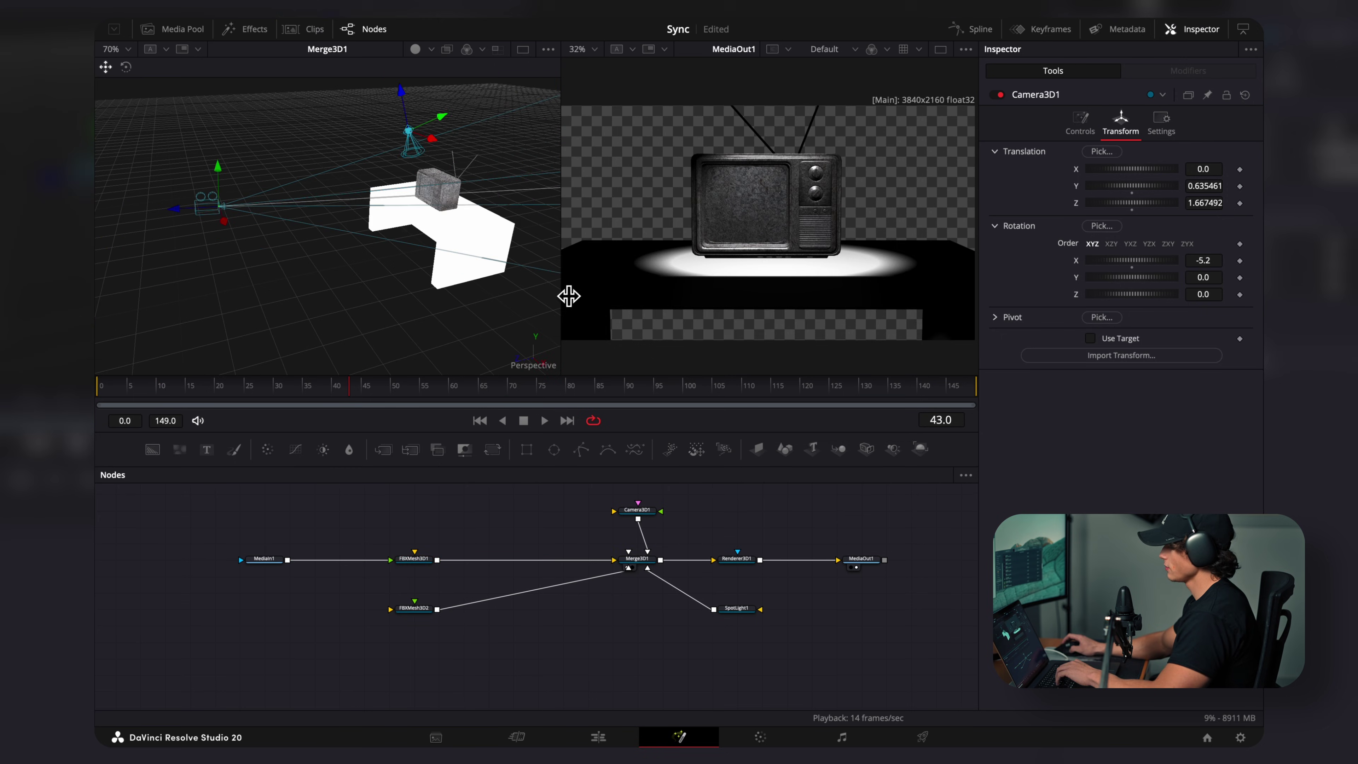
Step: Widen SpotLight1's cone angle to 58.11 and bring in wood.png for the table
{"action": "left_click", "coordinate": [744, 612]}
{"action": "left_click", "coordinate": [1081, 129]}
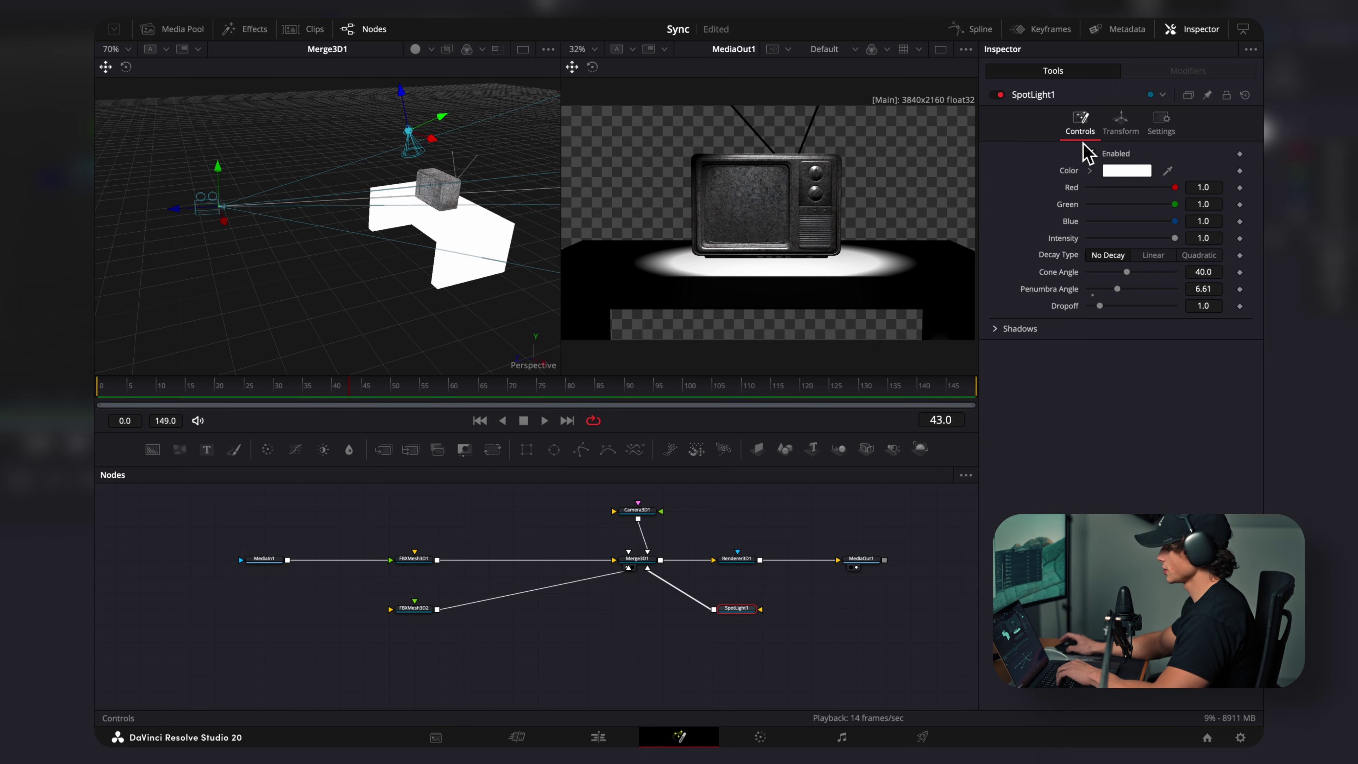
{"action": "left_click_drag", "start_coordinate": [1127, 272], "coordinate": [1157, 247]}
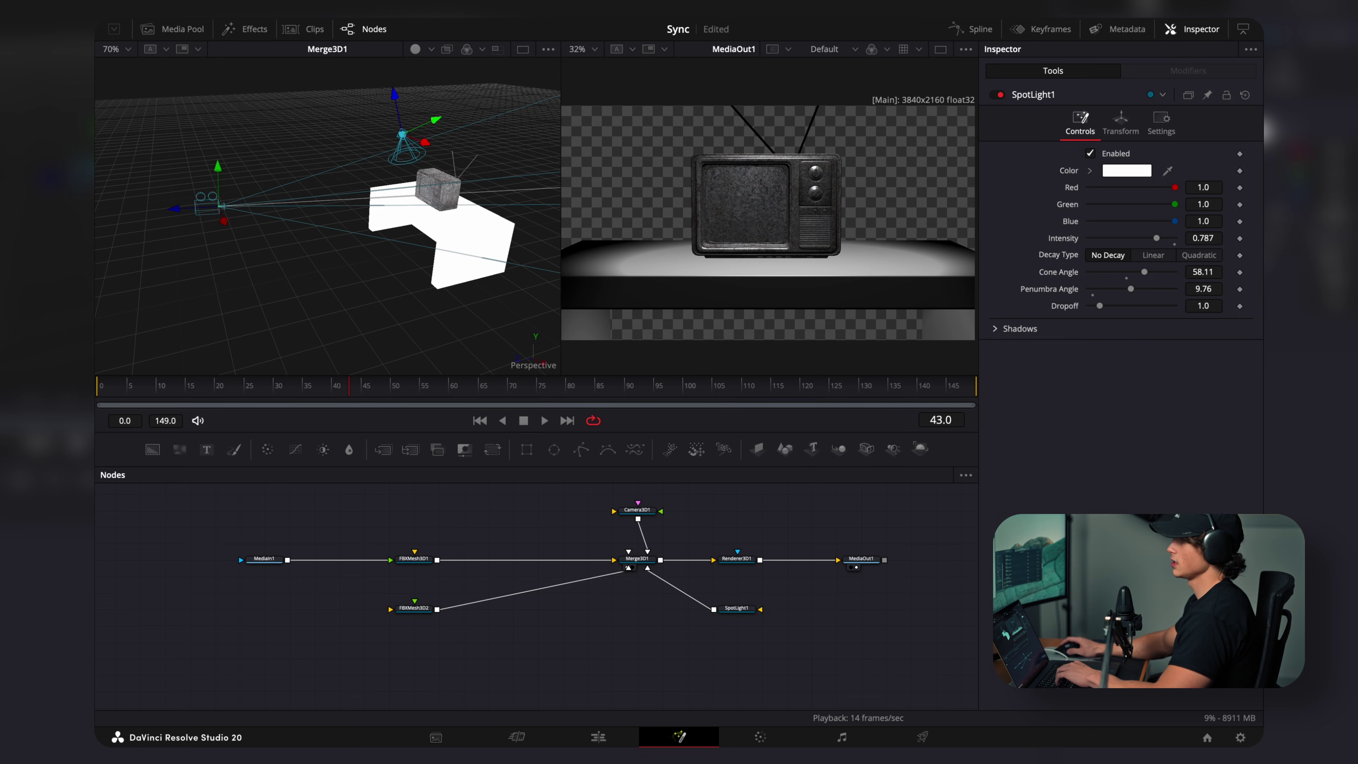
{"action": "left_click_drag", "start_coordinate": [408, 460], "coordinate": [424, 621]}
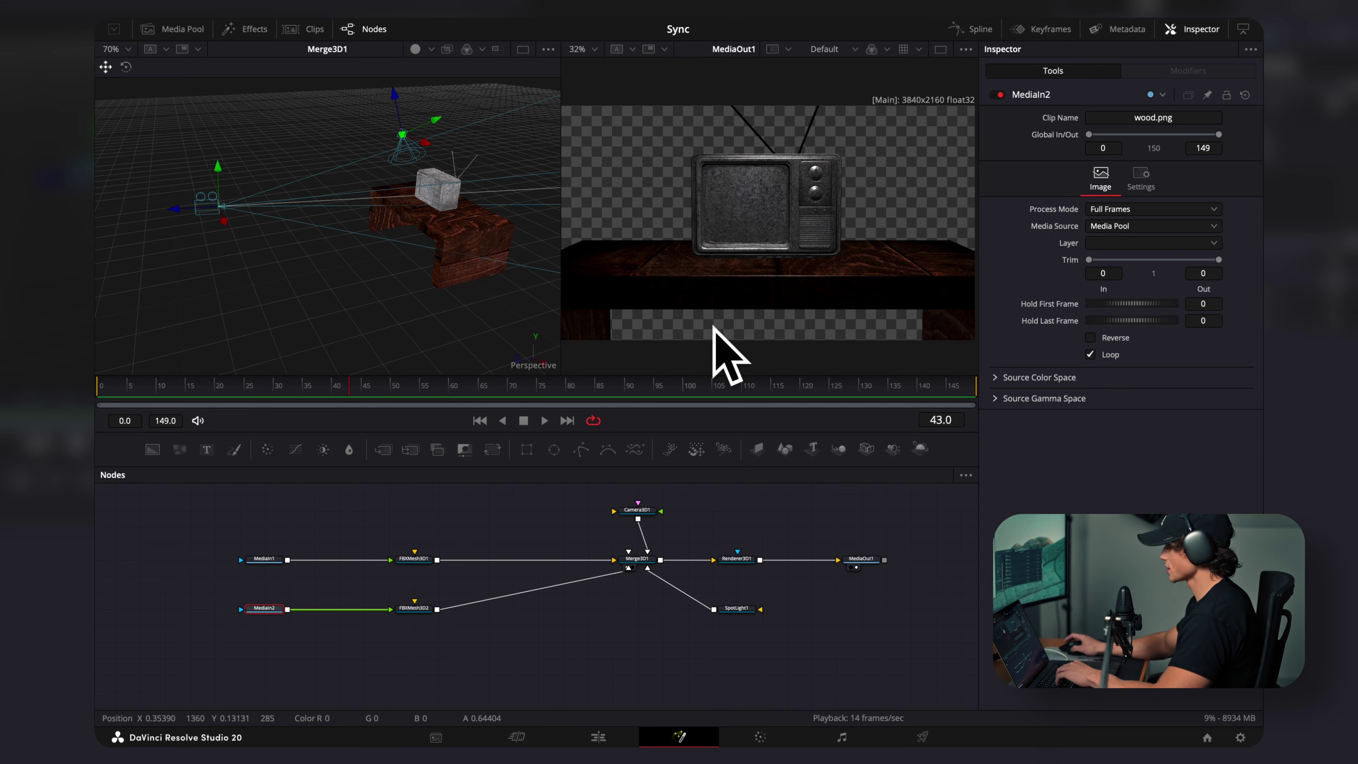
Step: Slide the TV forward along its Z axis on the tabletop
{"action": "left_click", "coordinate": [438, 190]}
{"action": "scroll", "coordinate": [509, 289], "scroll_direction": "up", "scroll_amount": 5}
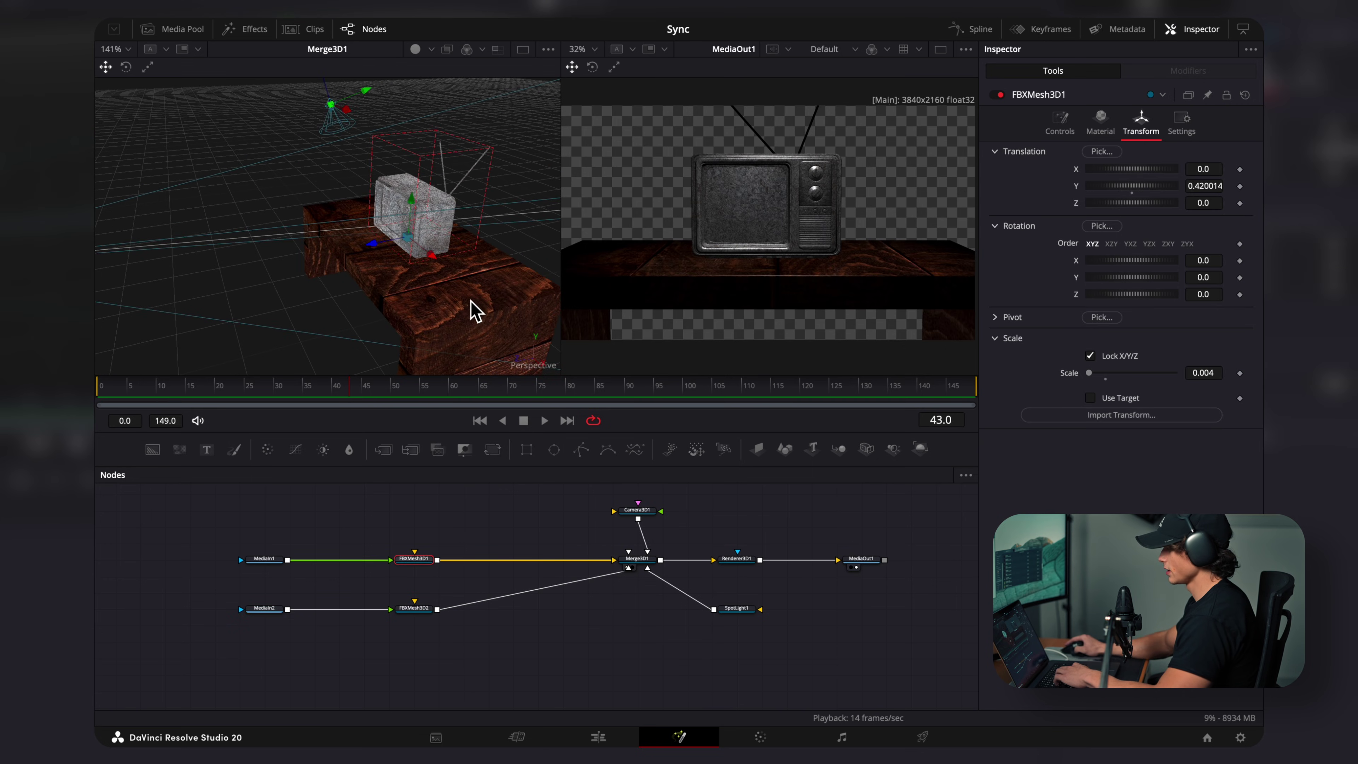
{"action": "left_click_drag", "start_coordinate": [475, 311], "coordinate": [356, 269]}
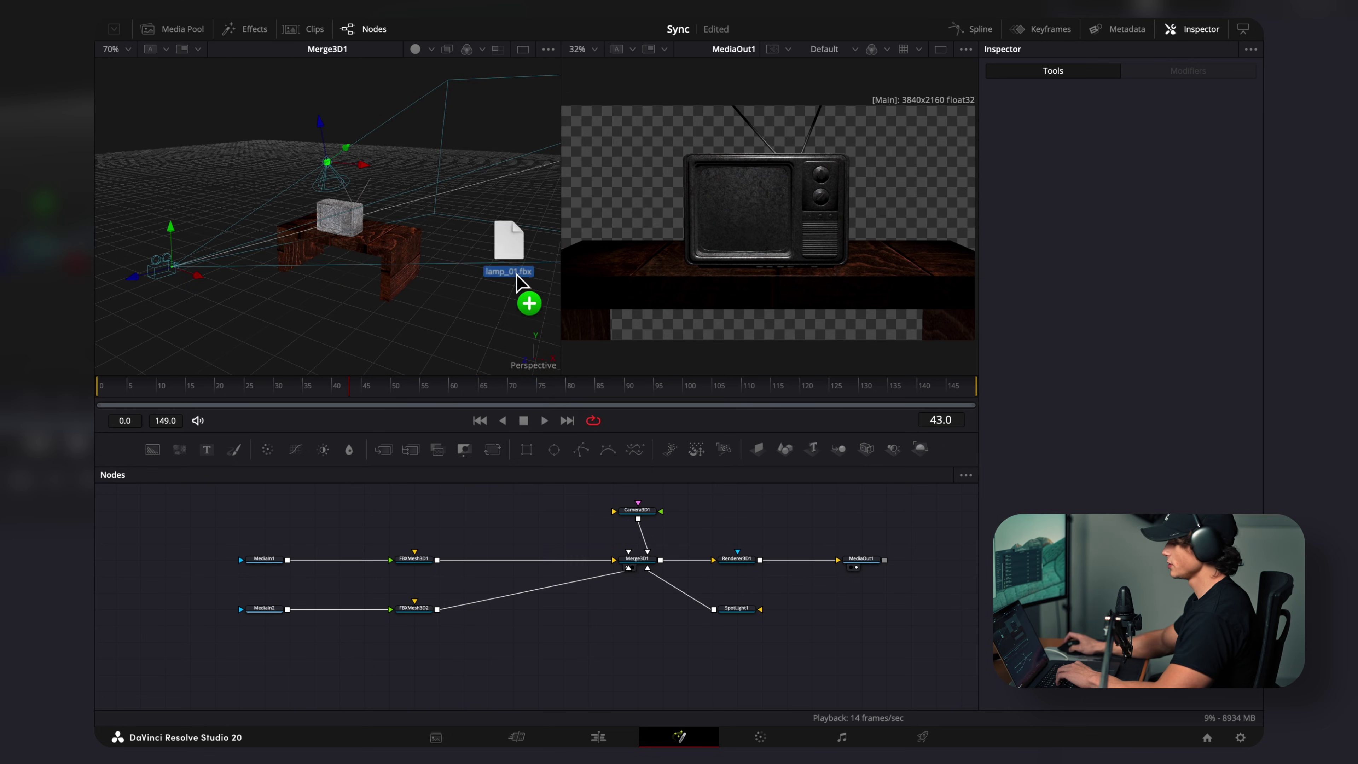
Step: Add the lamp_01.fbx model to the scene and shrink it down
{"action": "left_click_drag", "start_coordinate": [516, 281], "coordinate": [640, 568]}
{"action": "left_click", "coordinate": [1141, 123]}
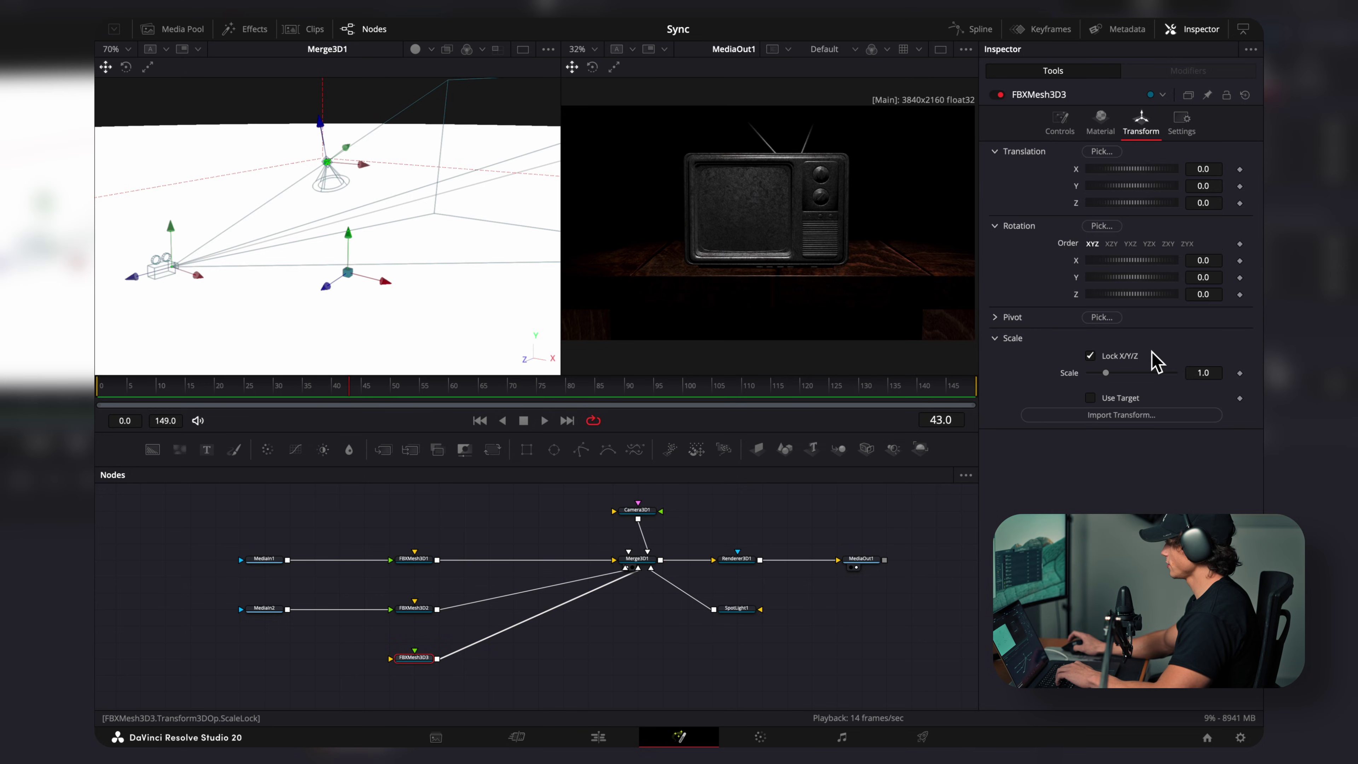
{"action": "left_click_drag", "start_coordinate": [1106, 373], "coordinate": [1097, 386]}
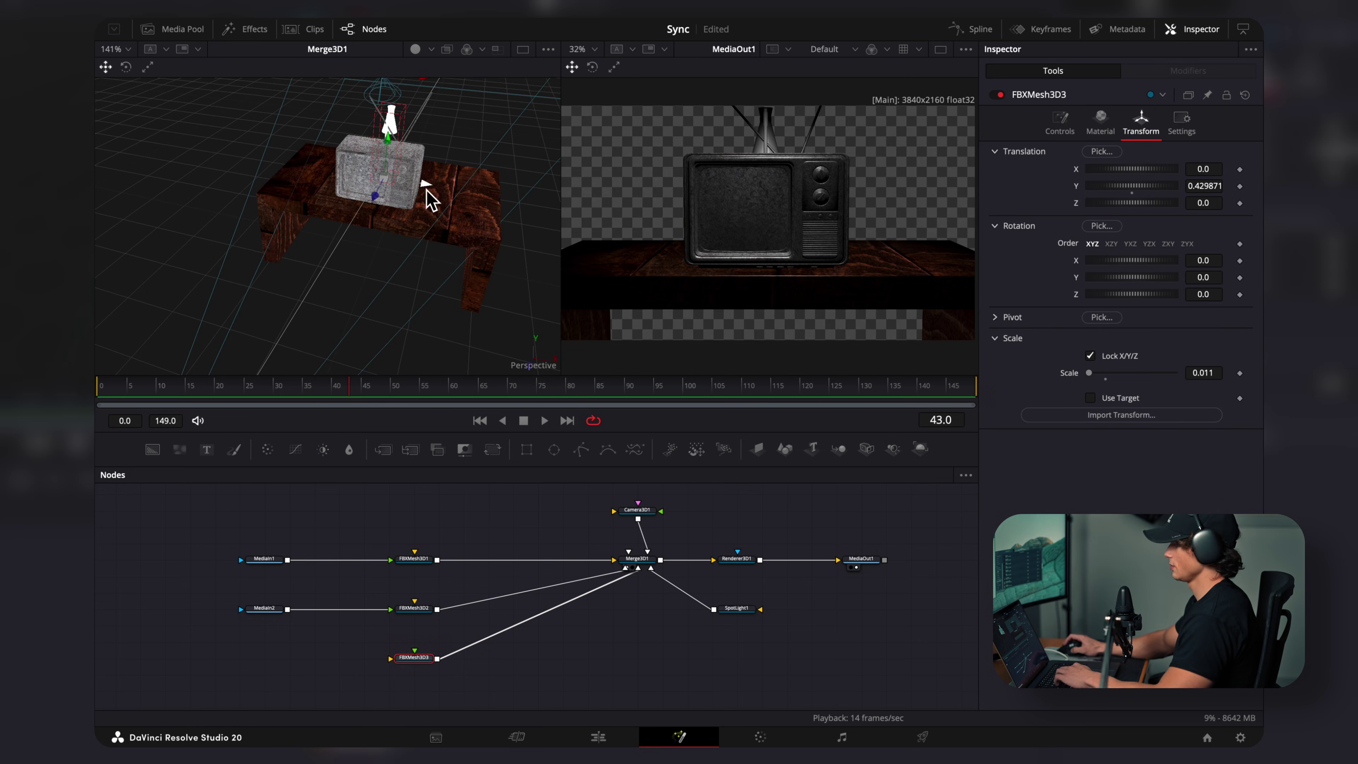
Step: Move the lamp to the table's left end, turn it to -73°, and add silver.png
{"action": "left_click_drag", "start_coordinate": [433, 199], "coordinate": [372, 194]}
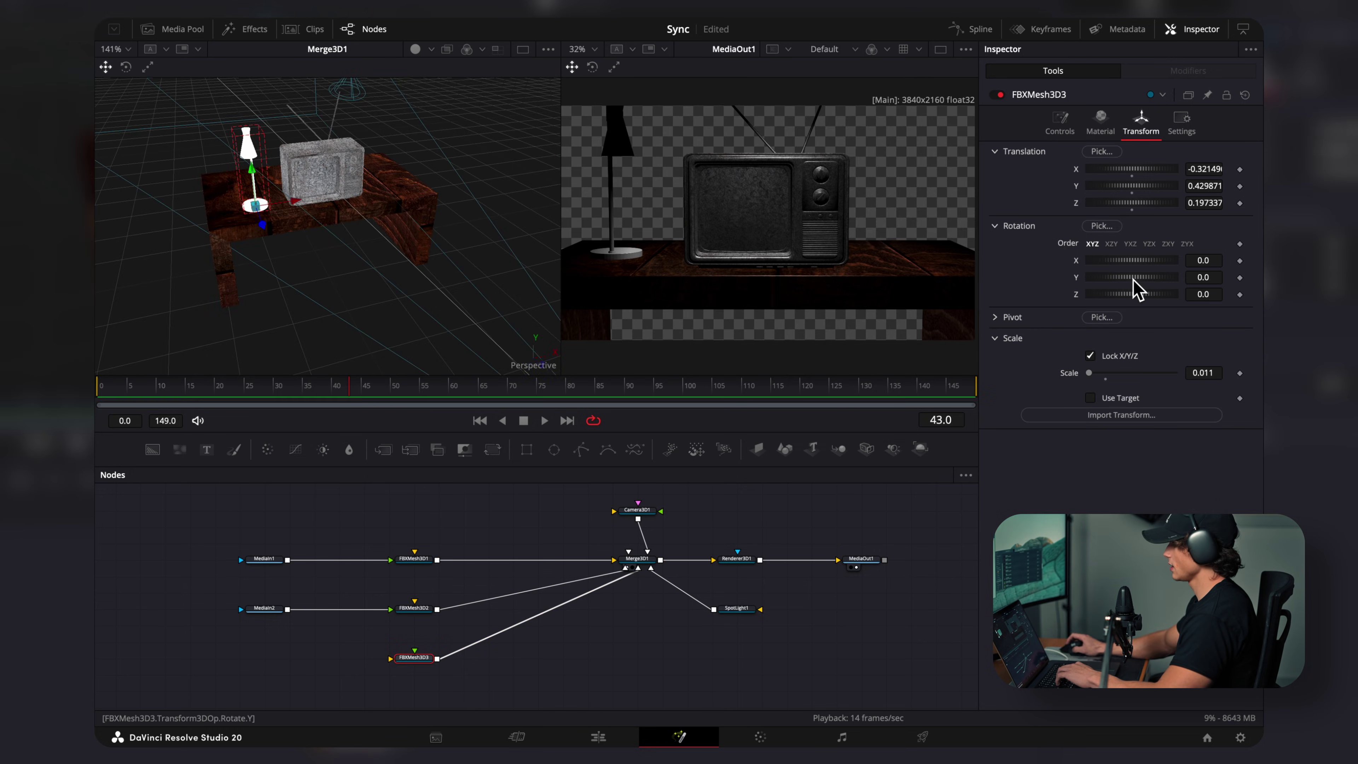
{"action": "left_click_drag", "start_coordinate": [1133, 279], "coordinate": [1119, 285]}
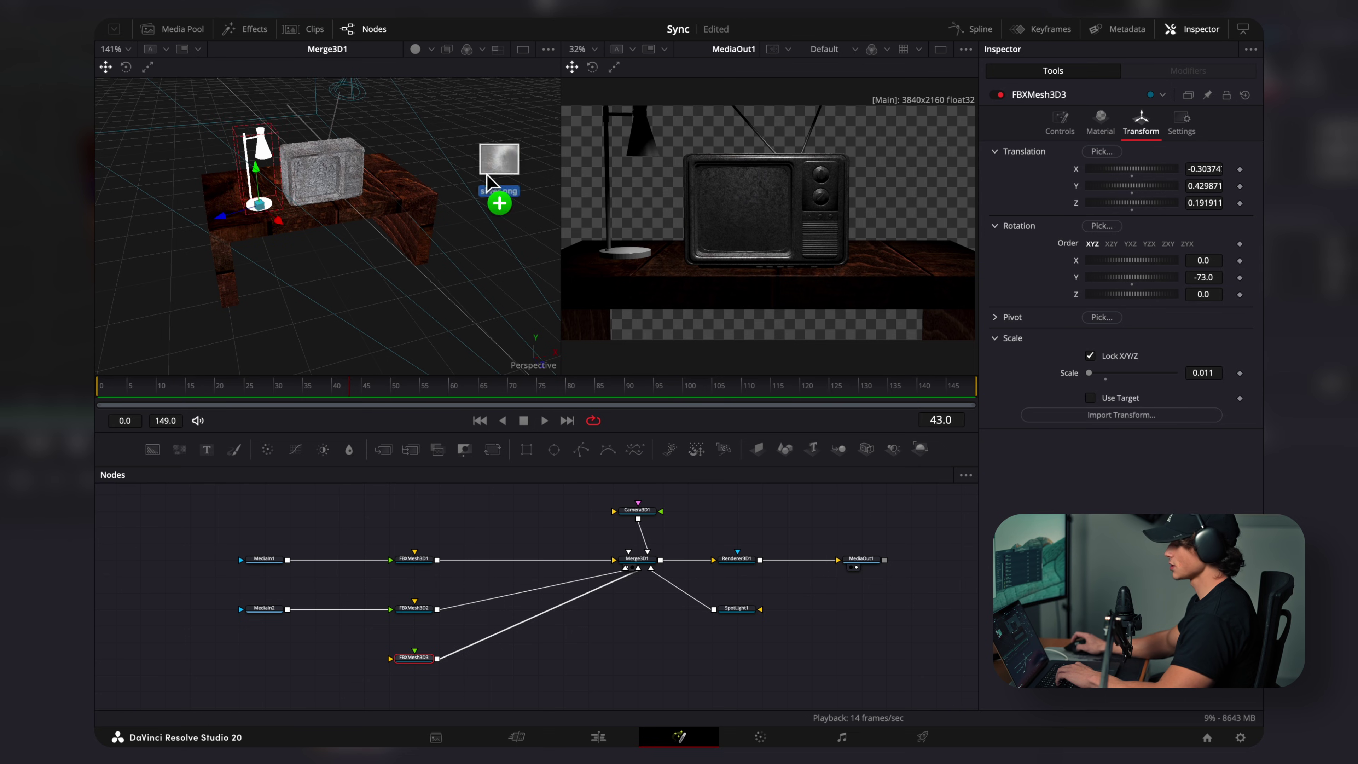
{"action": "left_click_drag", "start_coordinate": [503, 180], "coordinate": [423, 669]}
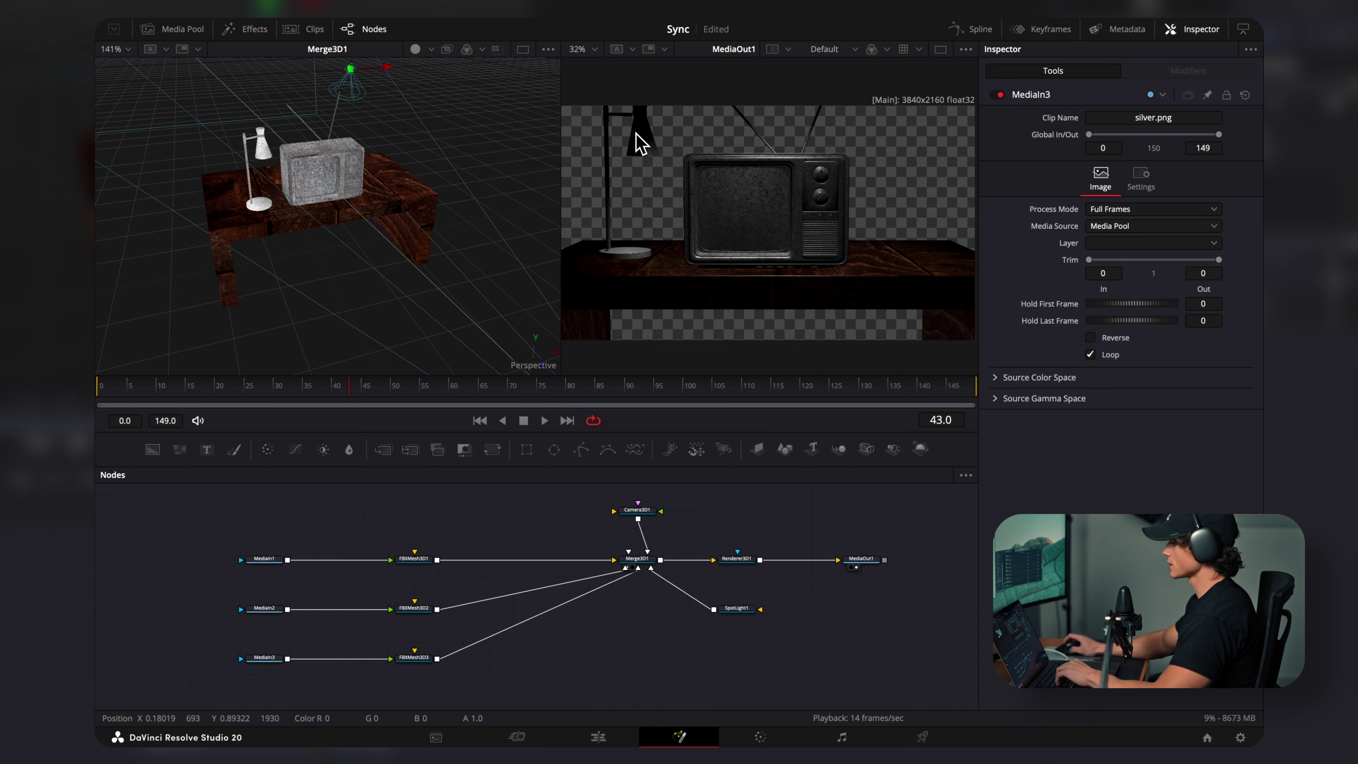
Step: Add a new Spot Light and set its X rotation to -90 to aim downward
{"action": "key", "text": "shift+space"}
{"action": "type", "text": "spot"}
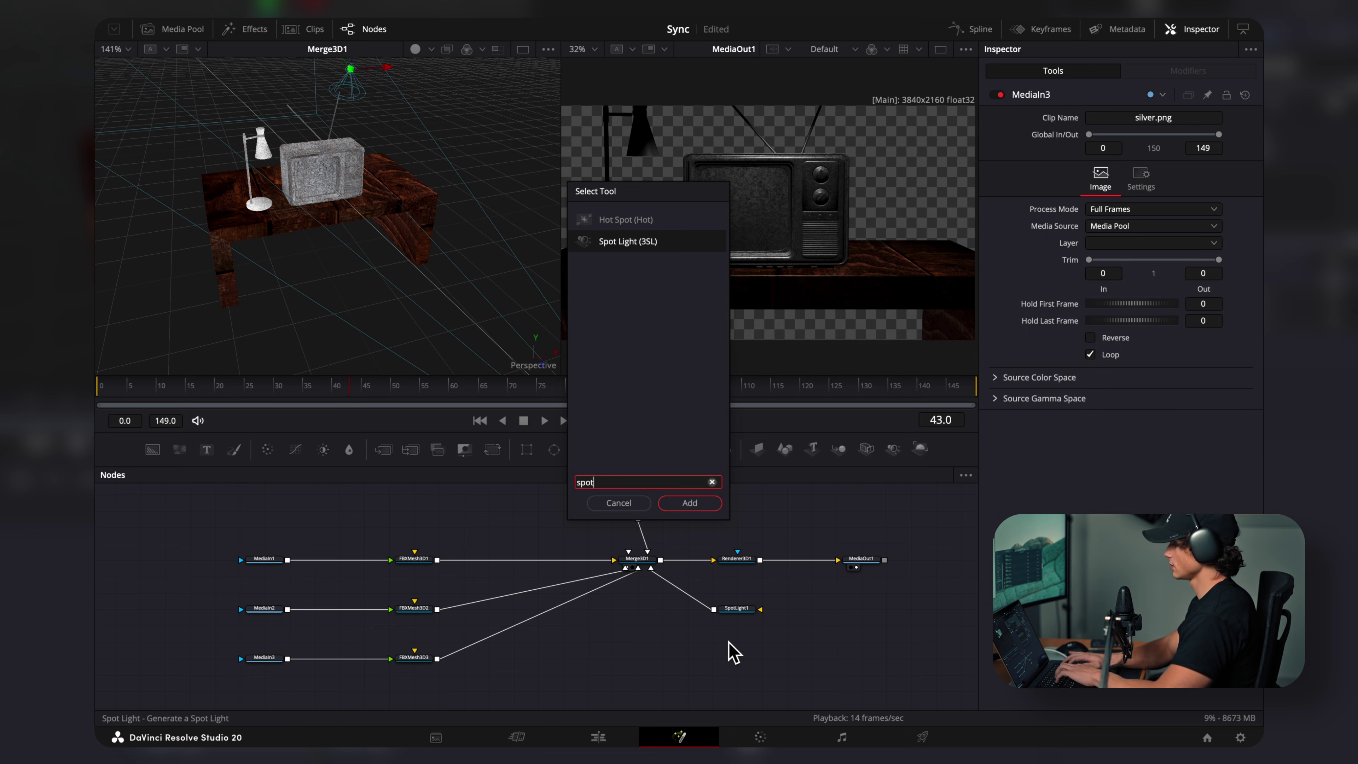
{"action": "key", "text": "Return"}
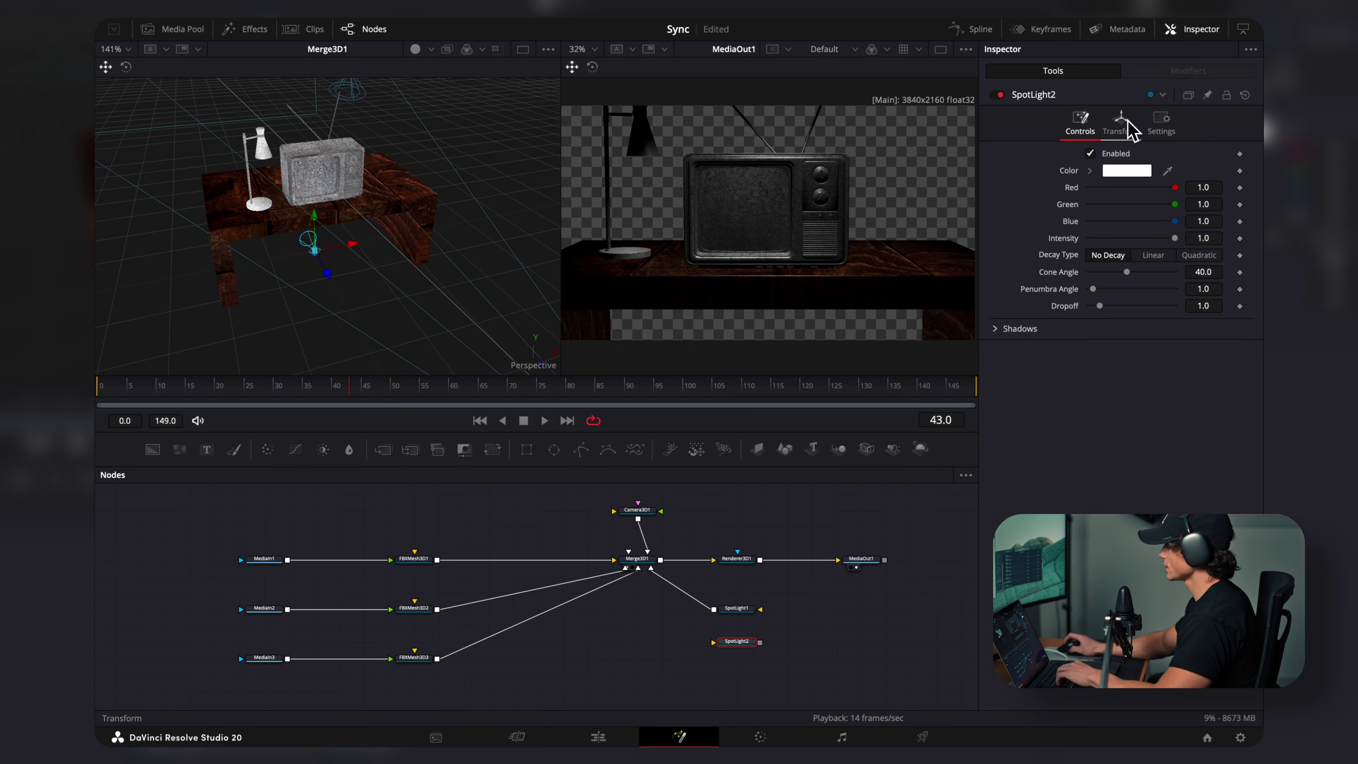
{"action": "left_click", "coordinate": [1131, 134]}
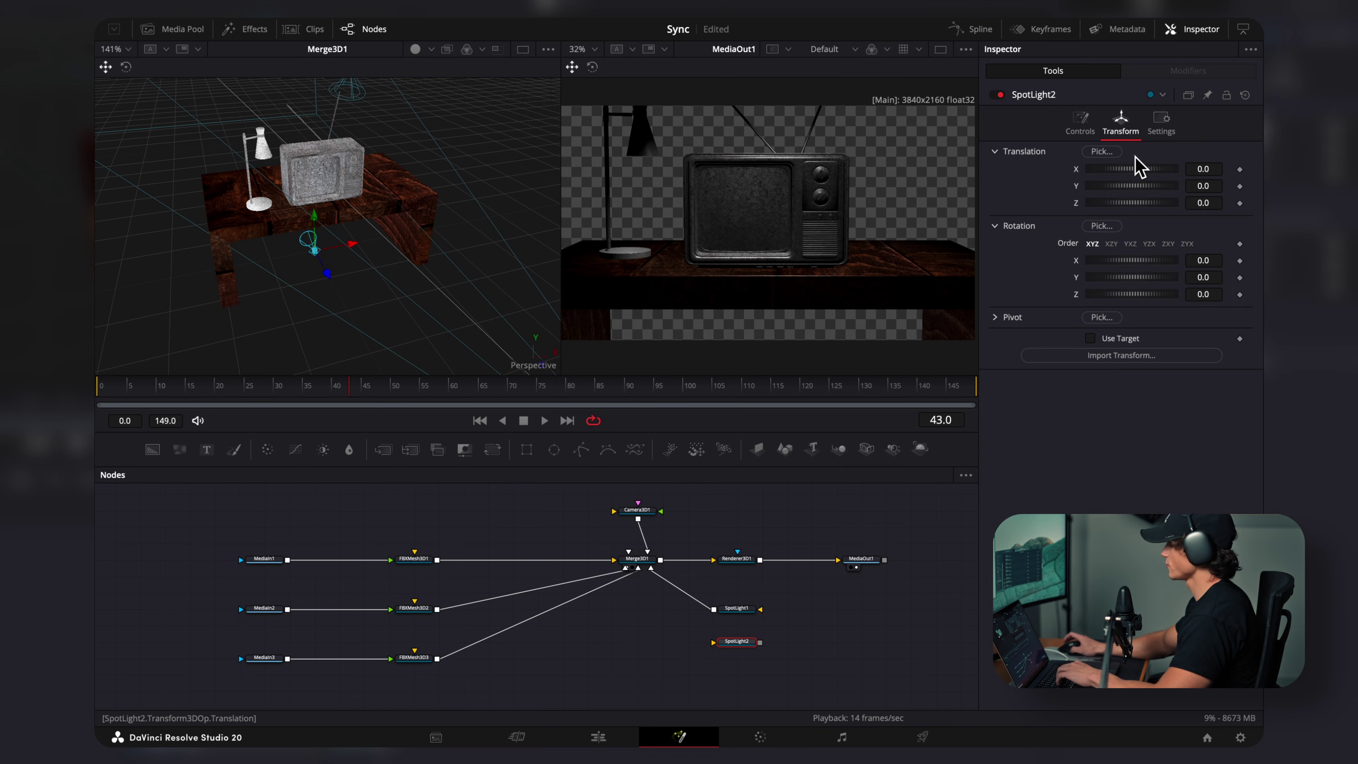
{"action": "left_click", "coordinate": [1207, 259]}
{"action": "type", "text": "-90"}
{"action": "key", "text": "Return"}
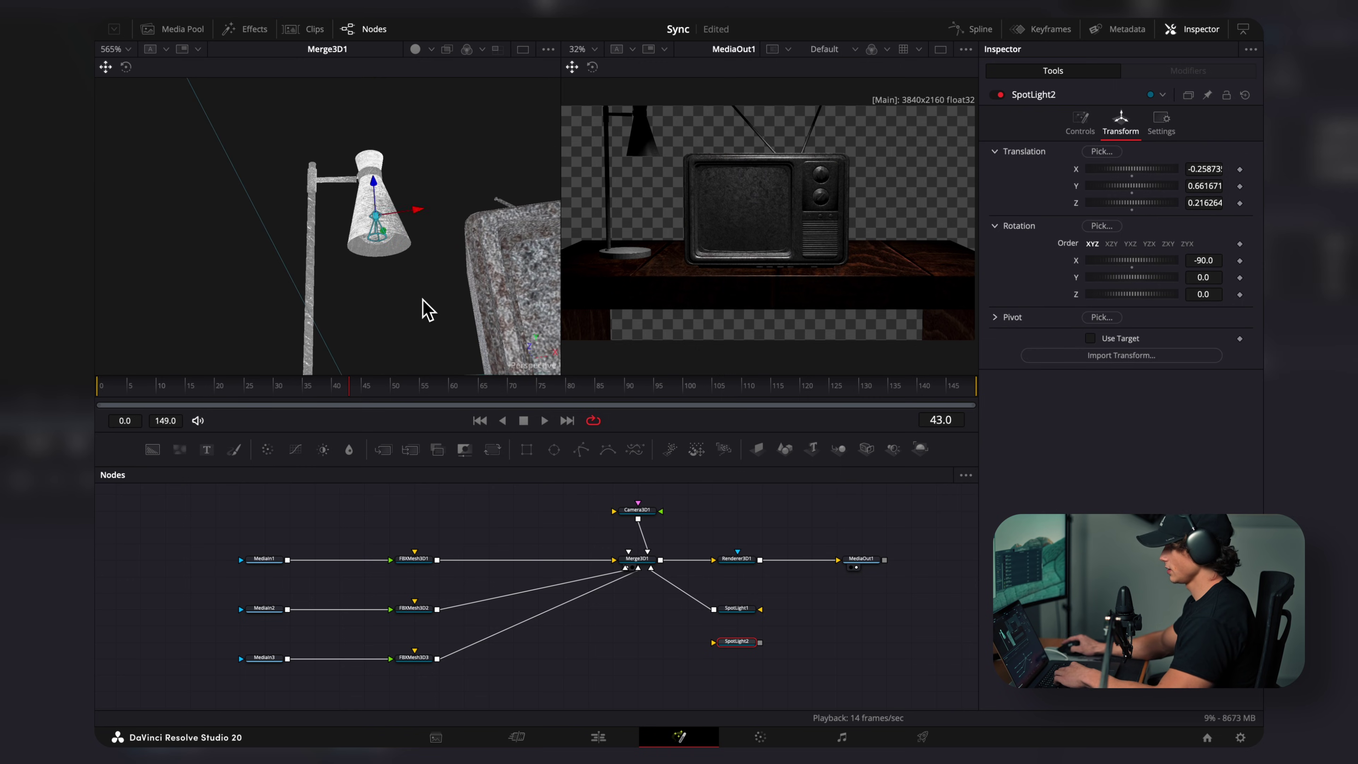
Step: Position the spotlight inside the lamp shade and connect it to Merge3D1
{"action": "left_click_drag", "start_coordinate": [427, 310], "coordinate": [461, 222]}
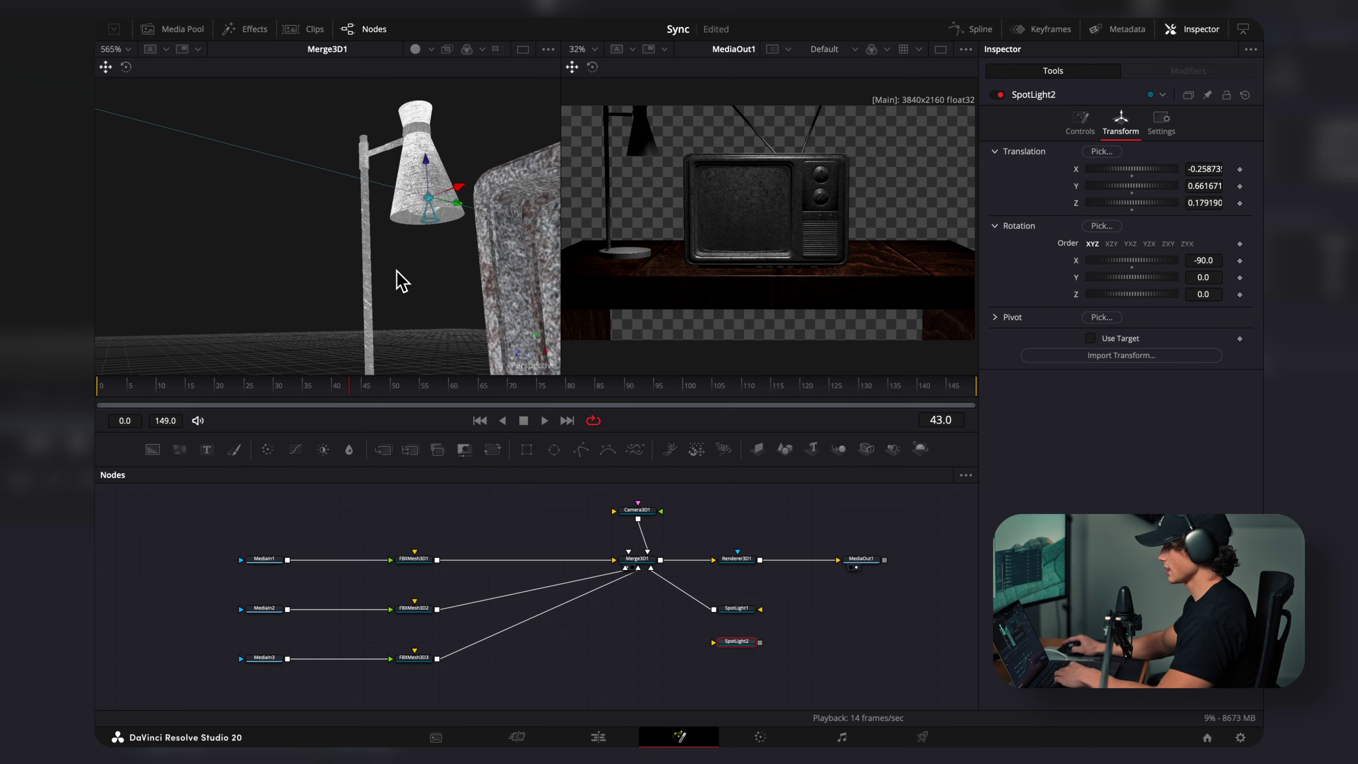
{"action": "left_click_drag", "start_coordinate": [395, 280], "coordinate": [455, 288]}
{"action": "left_click_drag", "start_coordinate": [761, 643], "coordinate": [642, 568]}
{"action": "scroll", "coordinate": [609, 304], "scroll_direction": "up", "scroll_amount": 2}
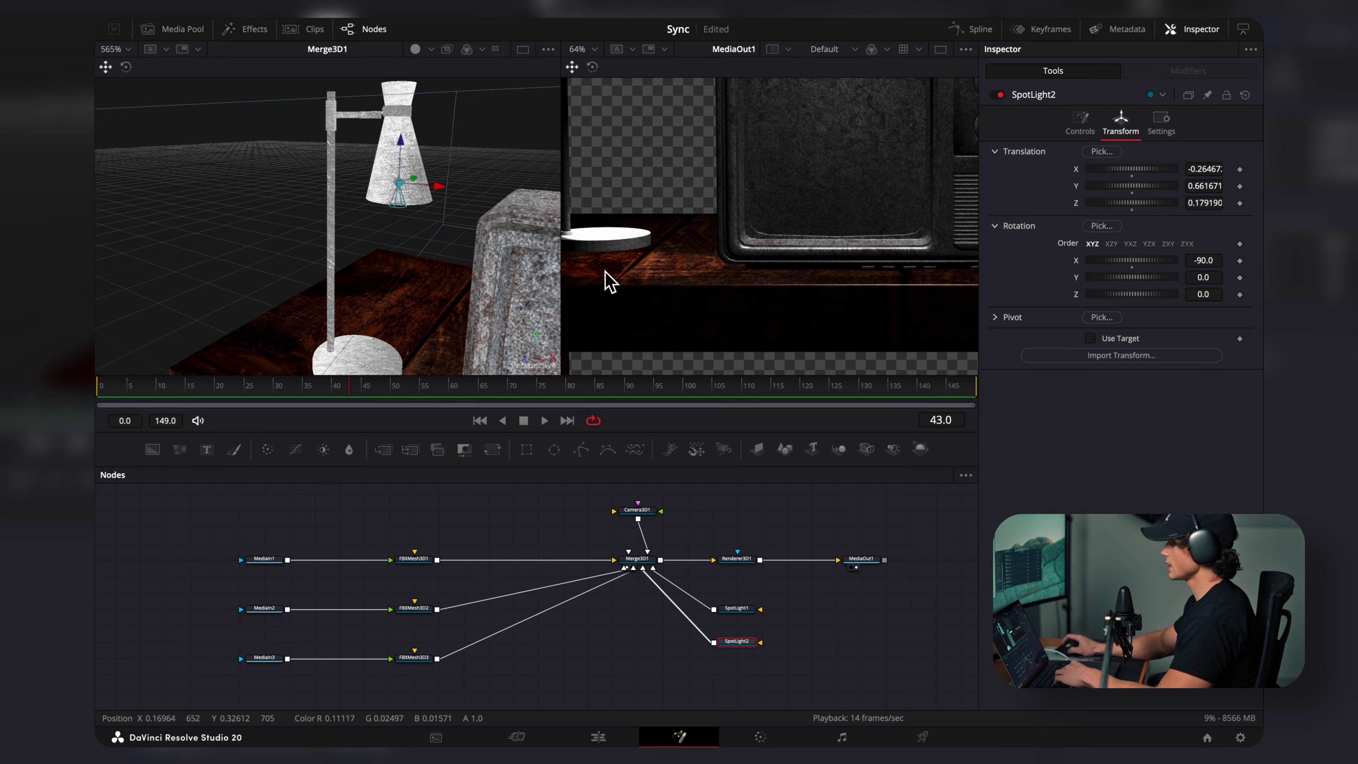
{"action": "scroll", "coordinate": [610, 281], "scroll_direction": "down", "scroll_amount": 3}
Step: Set the spotlight's cone to 65.2 and penumbra to 11.34, then add qeen vid2.mp4
{"action": "left_click", "coordinate": [1080, 125]}
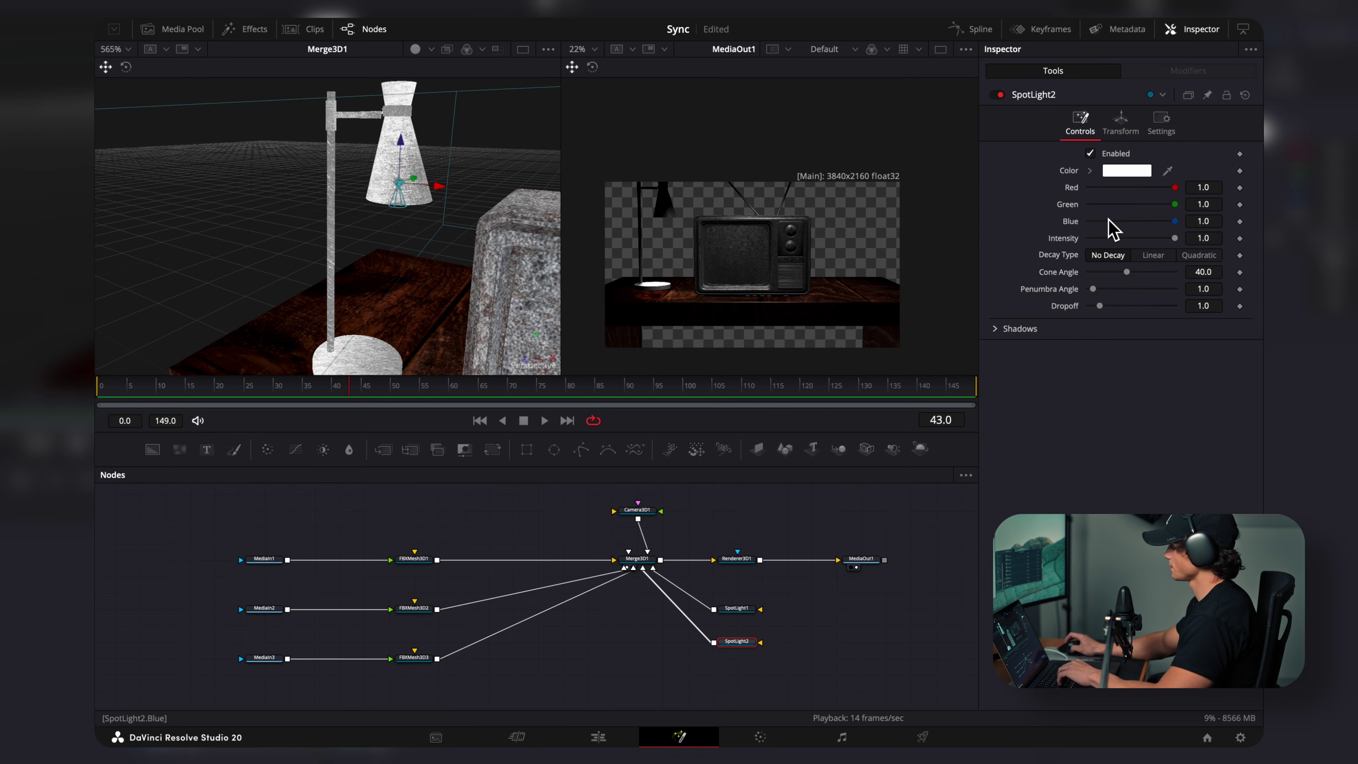
{"action": "left_click_drag", "start_coordinate": [1137, 276], "coordinate": [1149, 277]}
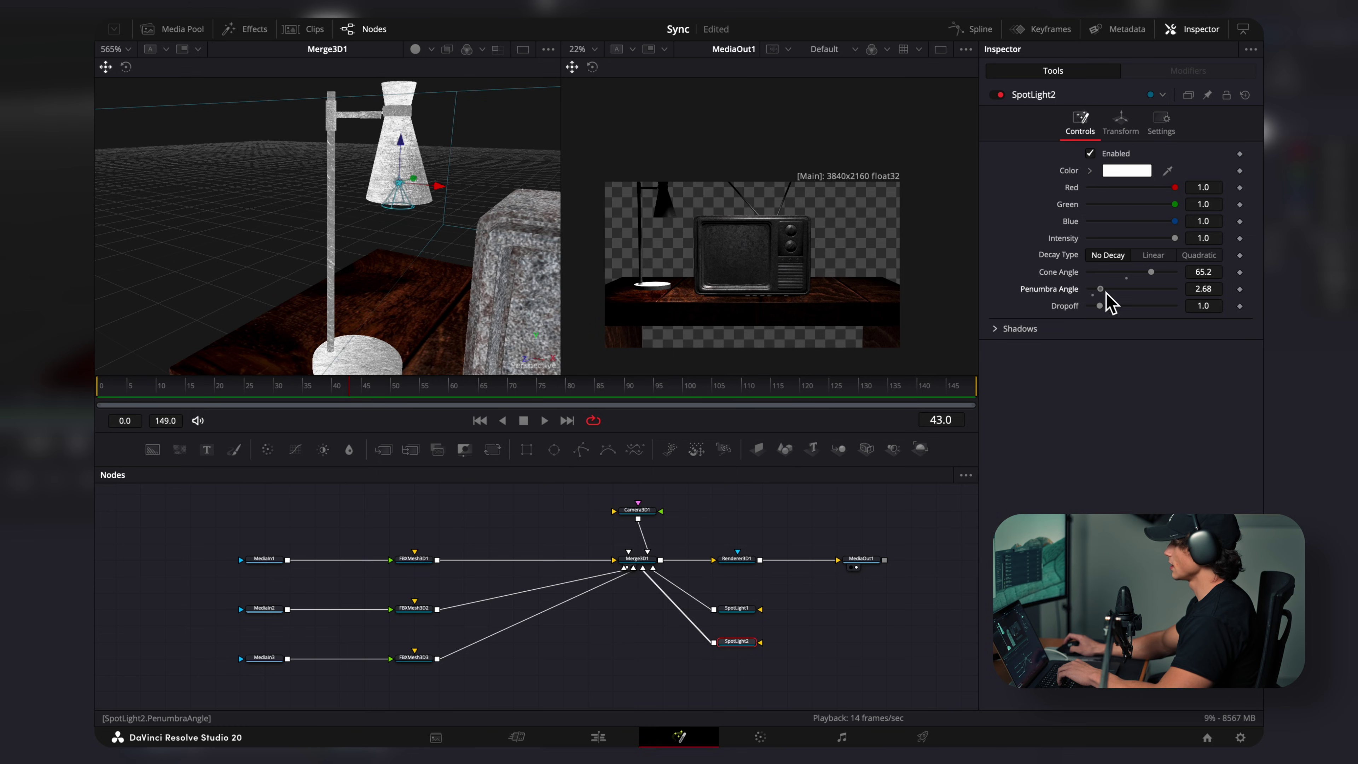
{"action": "scroll", "coordinate": [642, 305], "scroll_direction": "up", "scroll_amount": 2}
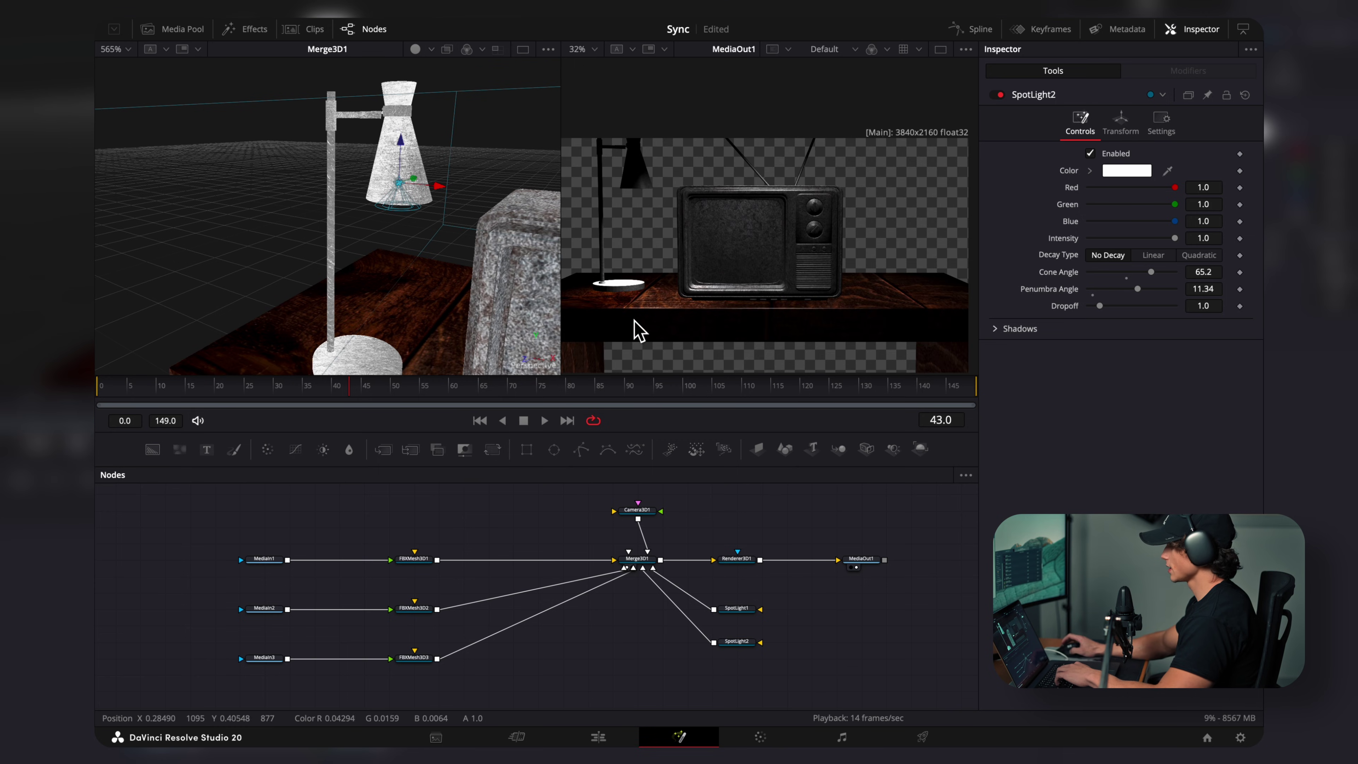
{"action": "scroll", "coordinate": [679, 508], "scroll_direction": "down", "scroll_amount": 1}
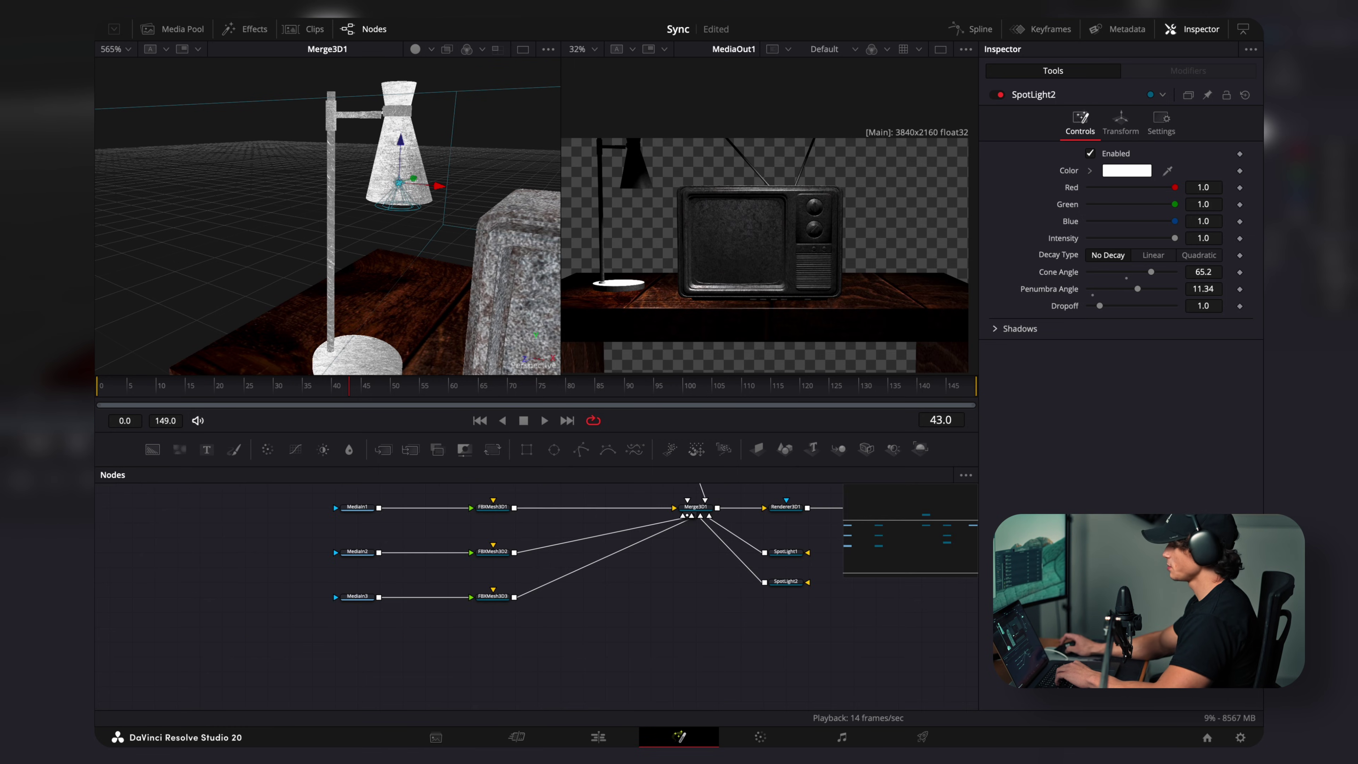
{"action": "left_click_drag", "start_coordinate": [559, 493], "coordinate": [489, 648]}
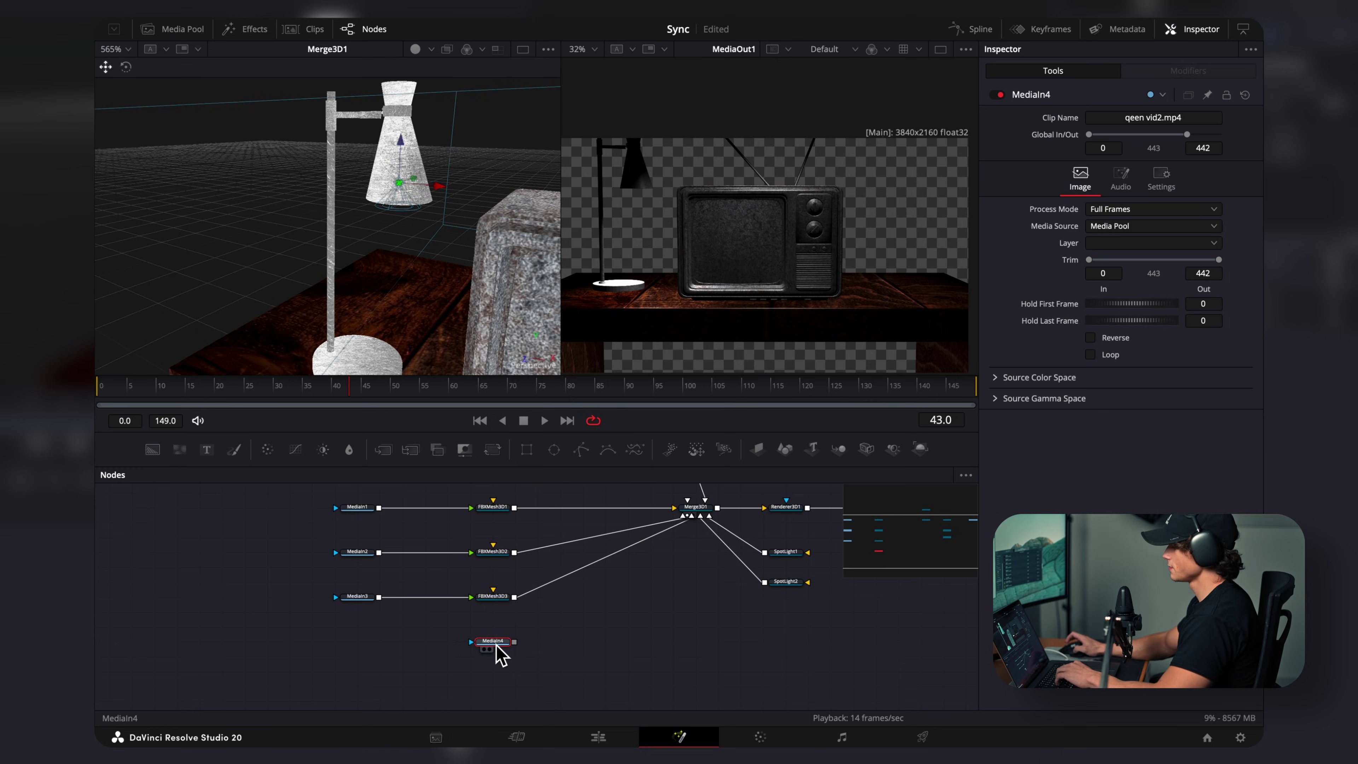
Step: Feed the qeen vid2.mp4 clip into a new ImagePlane3D and view it front-on
{"action": "key", "text": "shift+space"}
{"action": "left_click", "coordinate": [706, 509]}
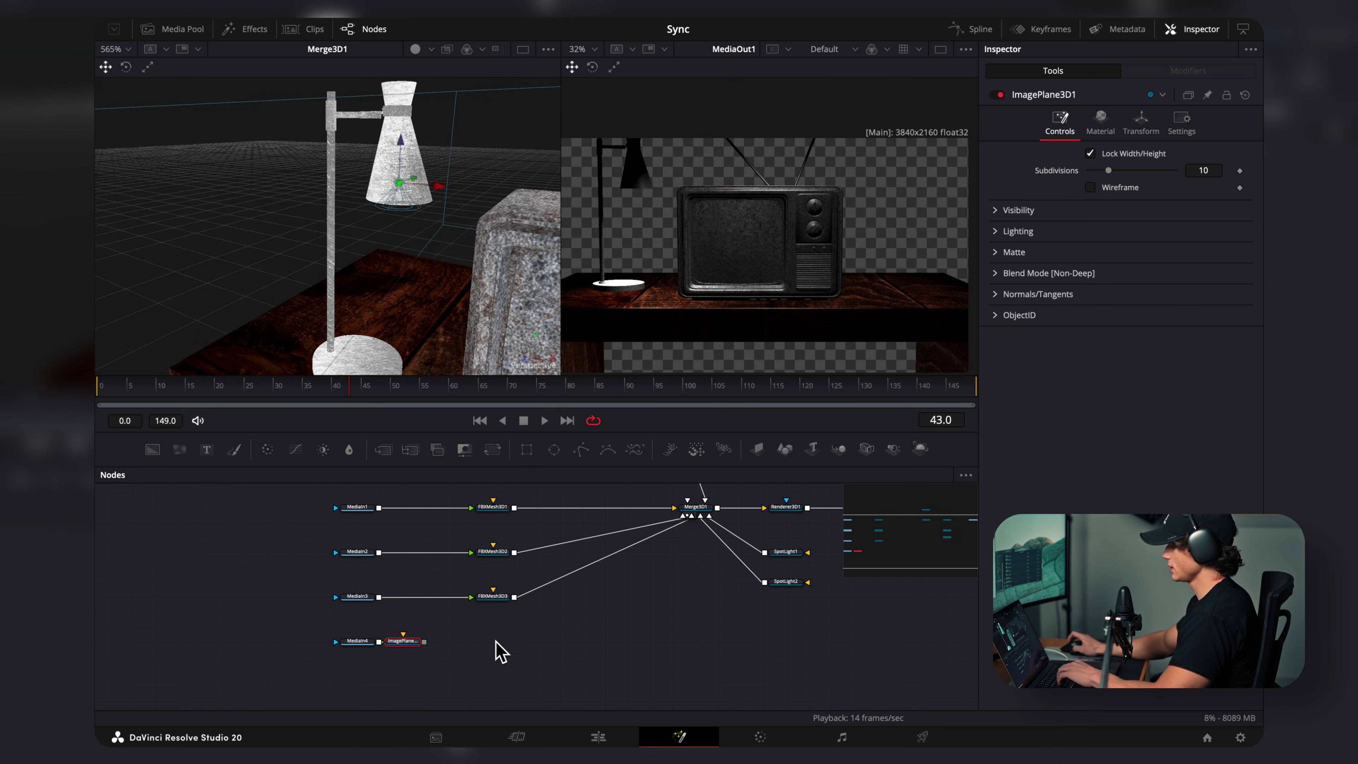
{"action": "left_click_drag", "start_coordinate": [407, 645], "coordinate": [494, 647]}
{"action": "key", "text": "1"}
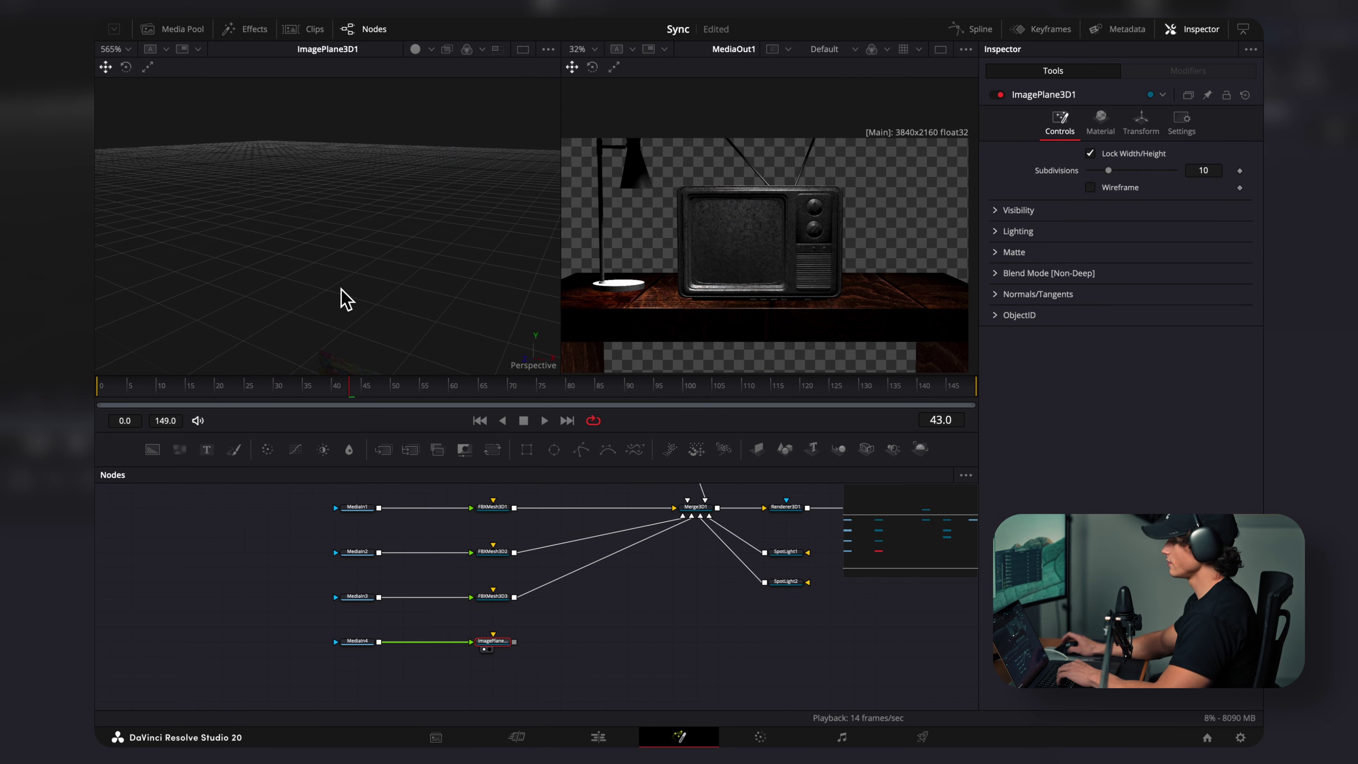
{"action": "left_click_drag", "start_coordinate": [394, 313], "coordinate": [351, 266]}
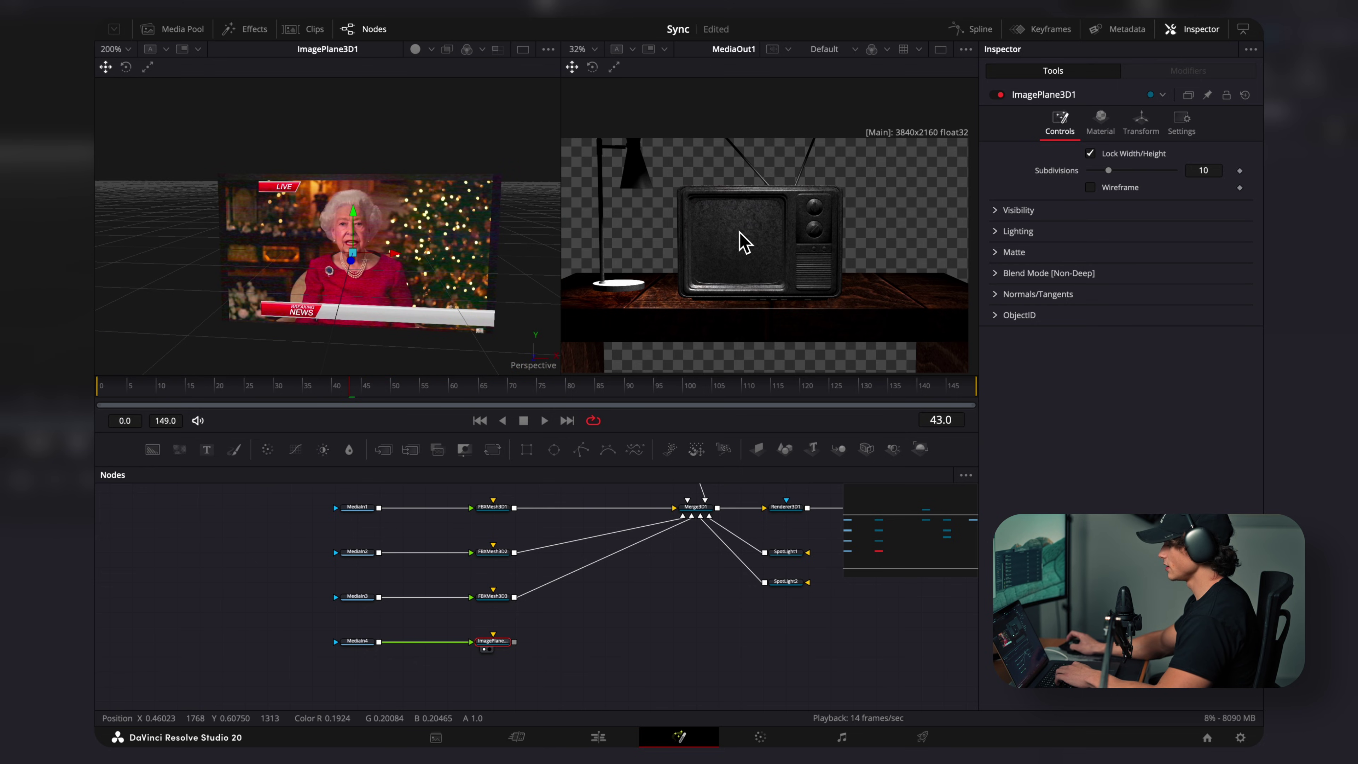
Step: Insert a Crop node after MediaIn4 with X Offset 590 and Y Offset 100
{"action": "left_click", "coordinate": [364, 643]}
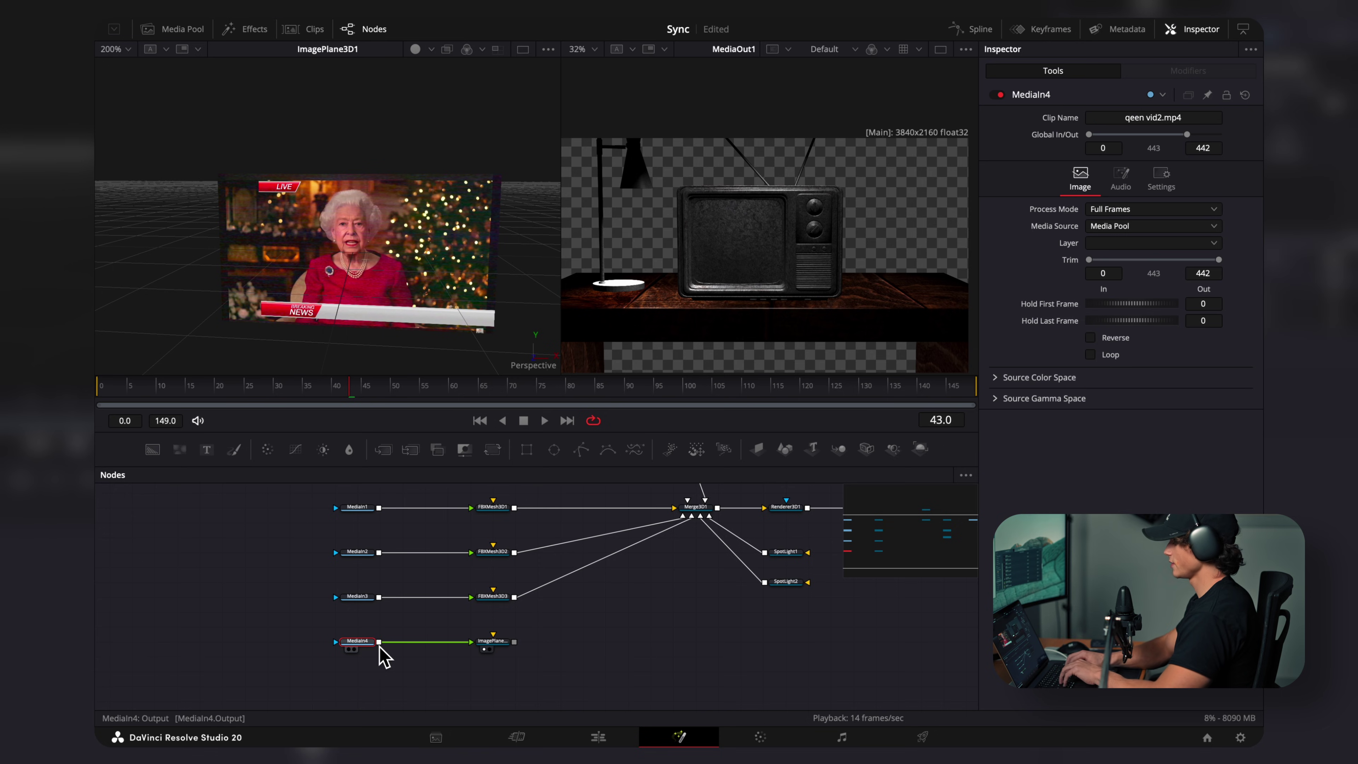
{"action": "key", "text": "shift+space"}
{"action": "type", "text": "crop"}
{"action": "key", "text": "Return"}
{"action": "left_click_drag", "start_coordinate": [1134, 154], "coordinate": [1130, 204]}
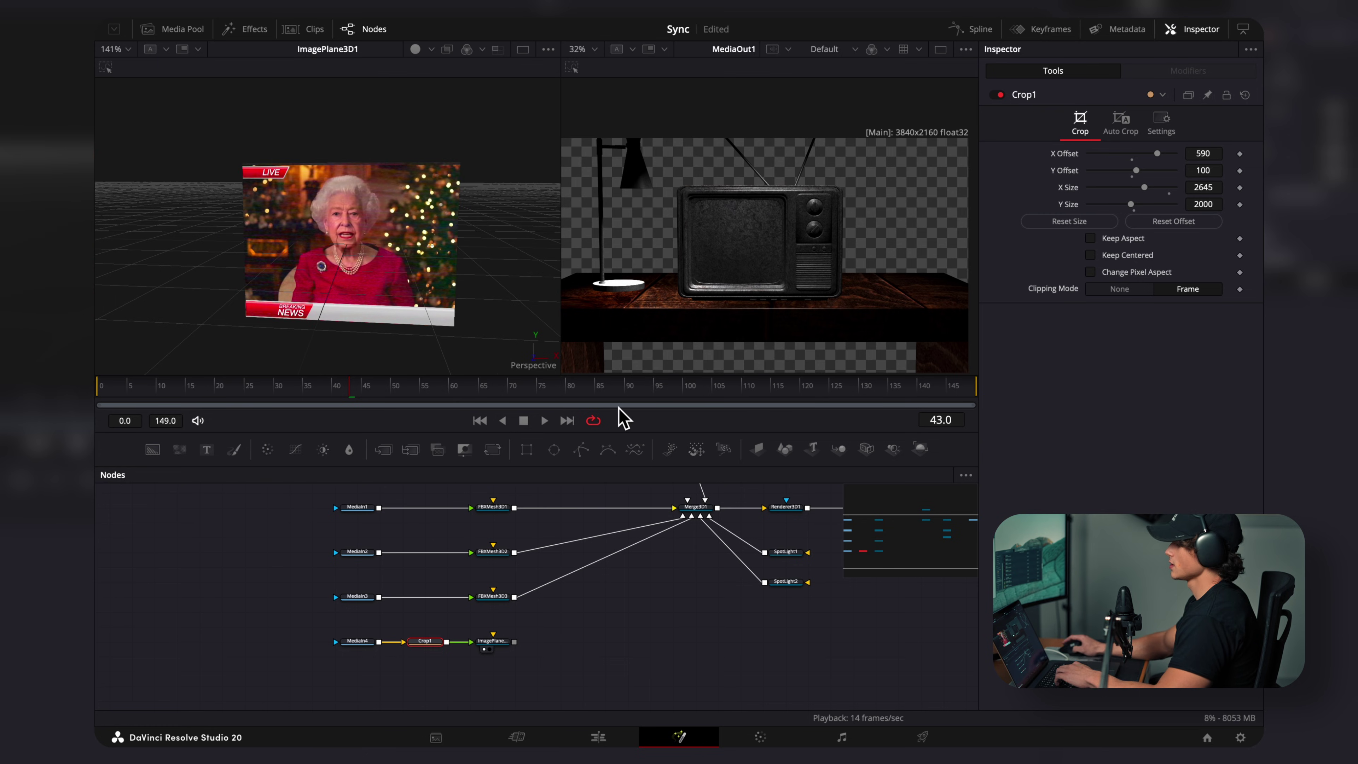
Step: Connect ImagePlane3D1 to Merge3D1, scale it to 0.263 and fit it into the TV screen
{"action": "left_click", "coordinate": [503, 644]}
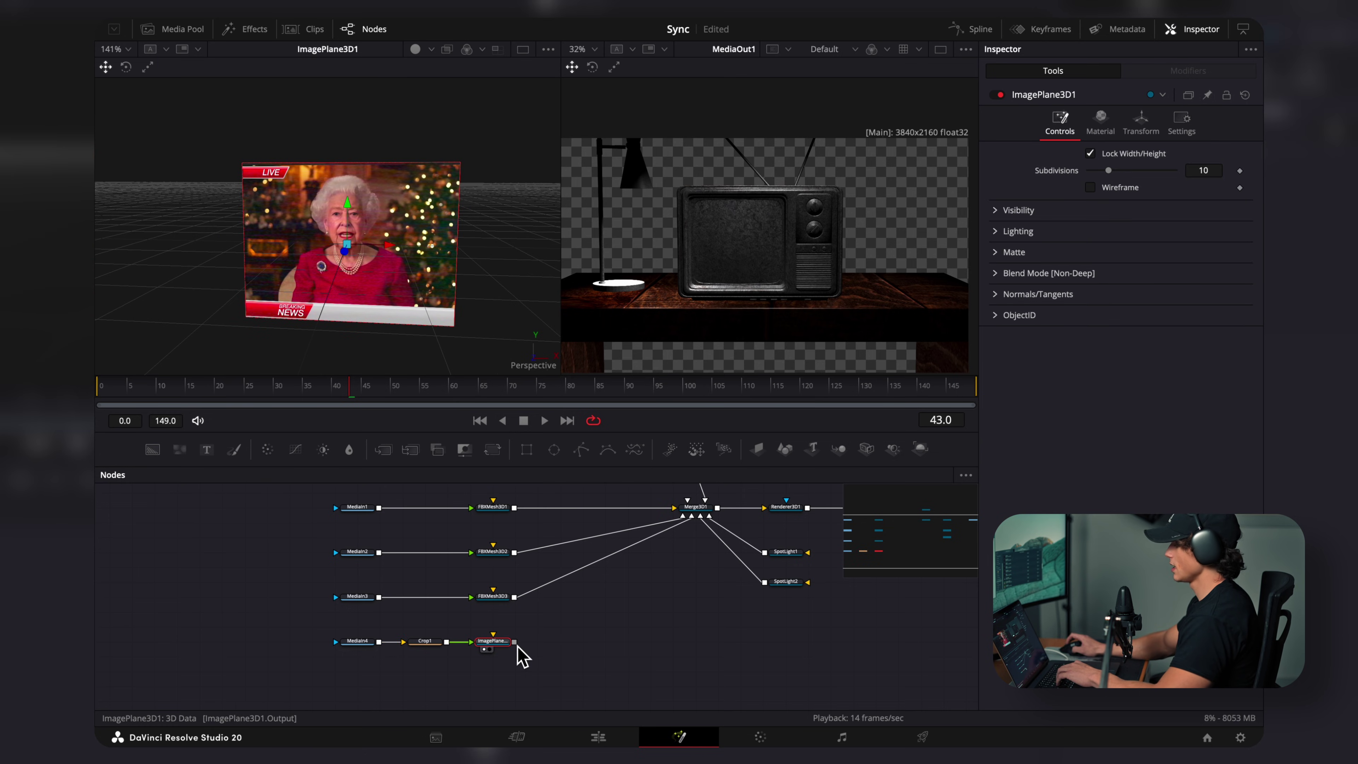
{"action": "left_click_drag", "start_coordinate": [516, 644], "coordinate": [701, 516]}
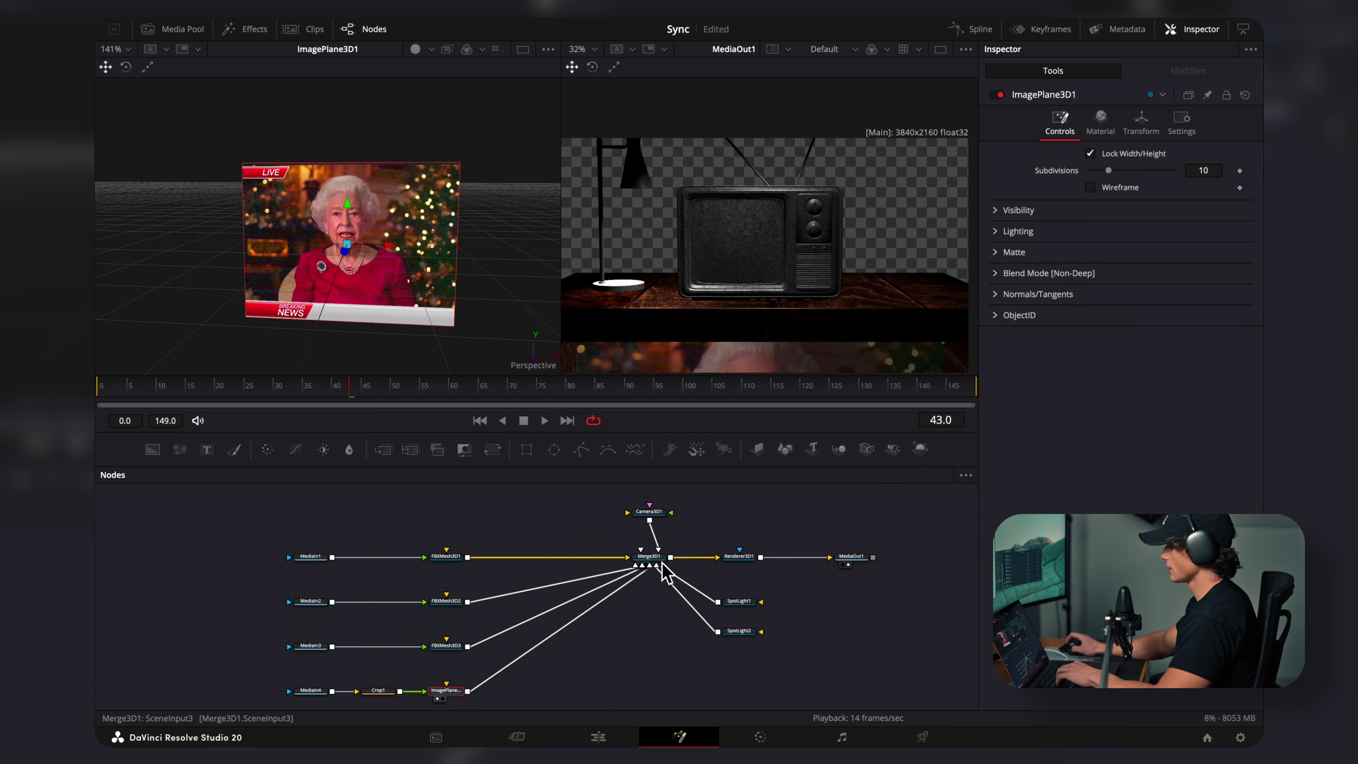
{"action": "left_click_drag", "start_coordinate": [663, 567], "coordinate": [402, 293]}
{"action": "left_click_drag", "start_coordinate": [353, 215], "coordinate": [259, 179]}
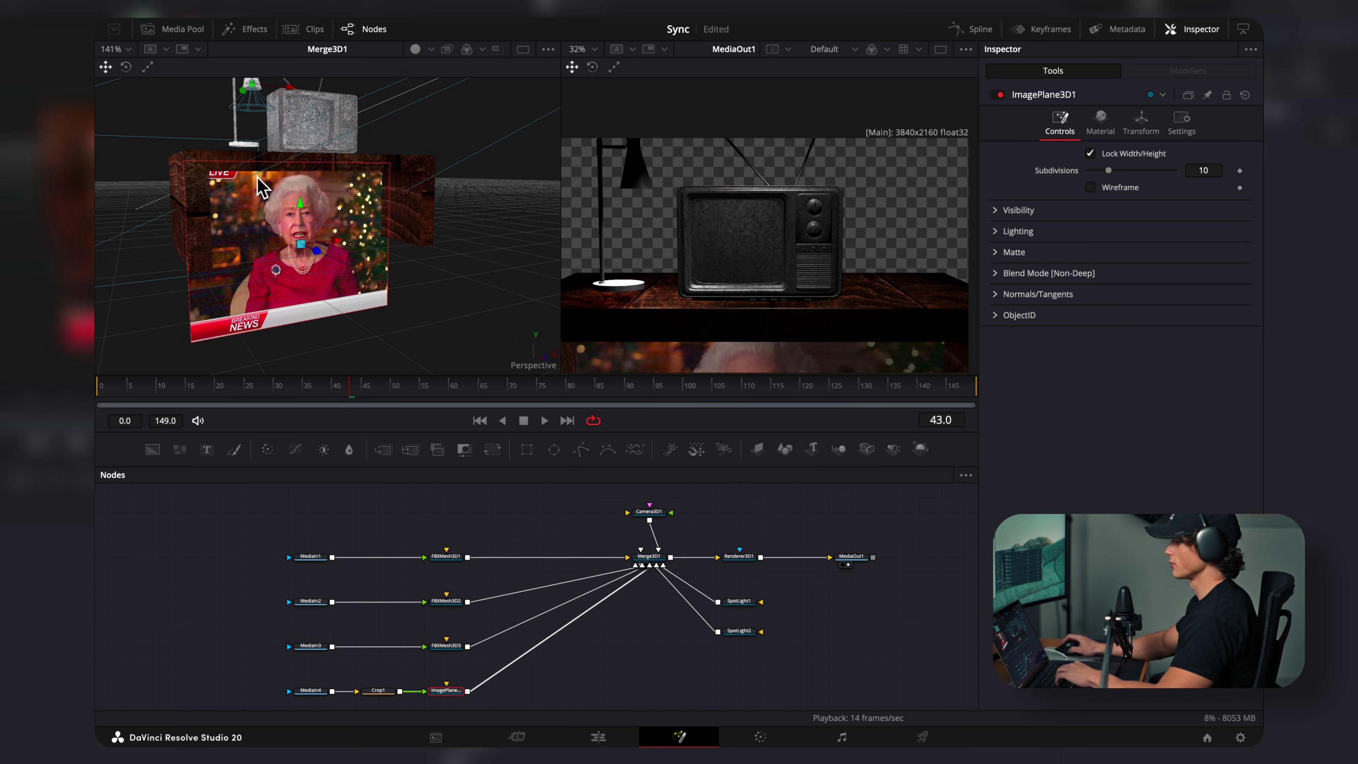
{"action": "left_click", "coordinate": [1143, 125]}
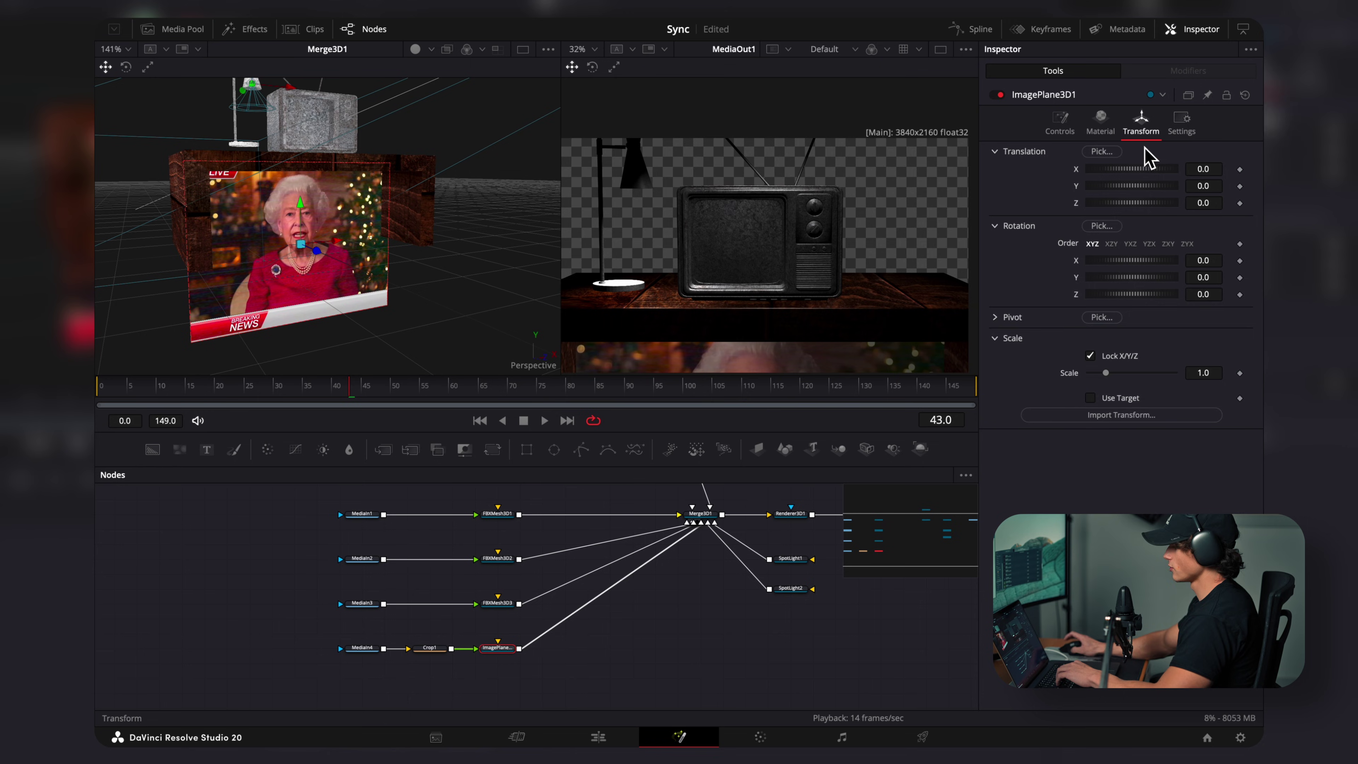
{"action": "left_click_drag", "start_coordinate": [1105, 374], "coordinate": [1094, 374]}
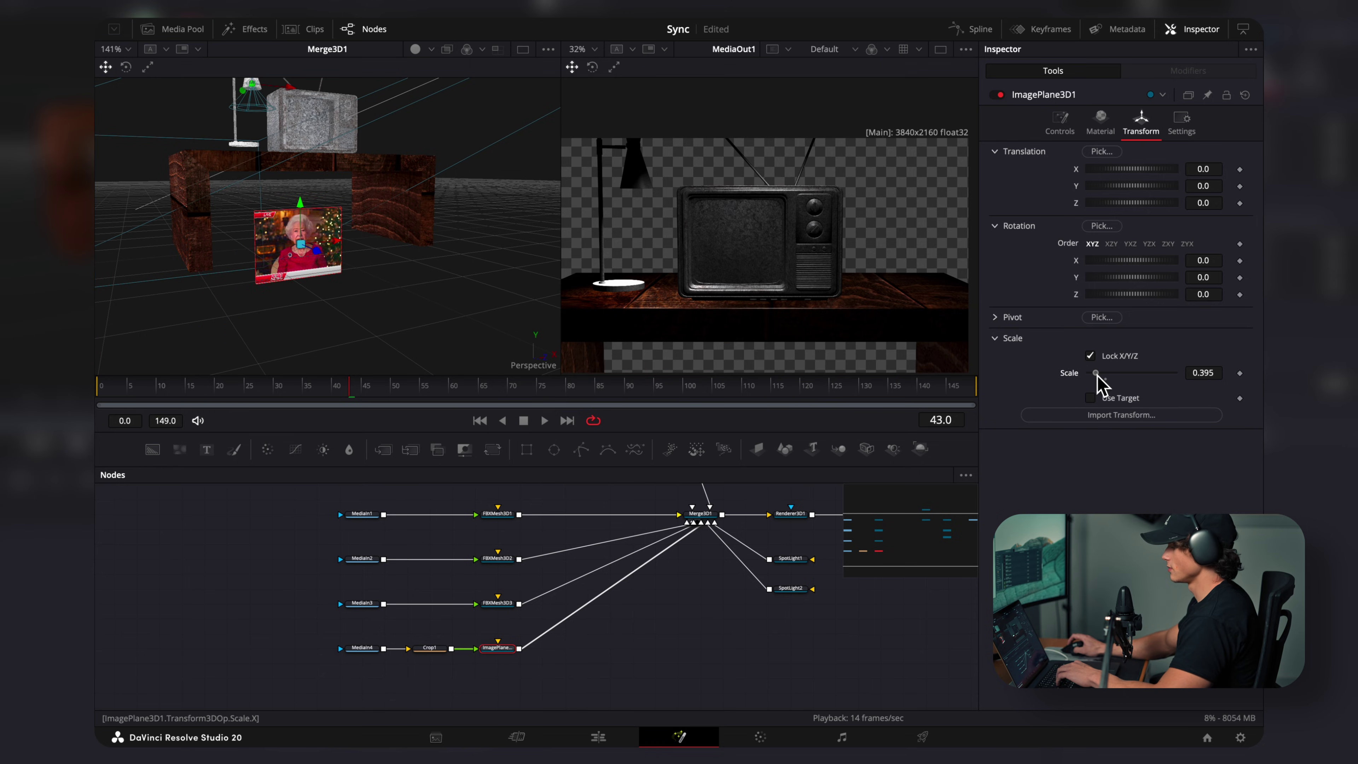
{"action": "left_click_drag", "start_coordinate": [332, 248], "coordinate": [251, 246]}
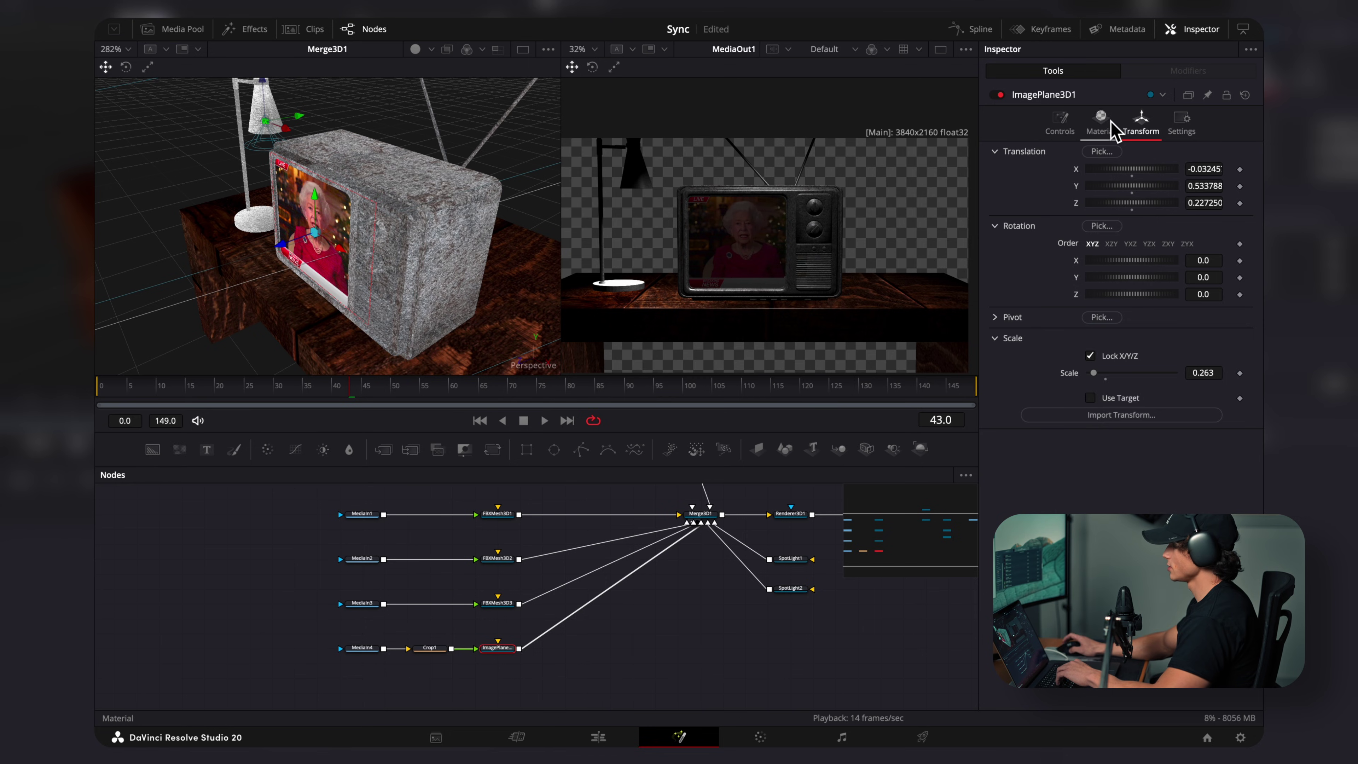
Step: Turn off Affected by Lights so scene lighting doesn't darken the news clip
{"action": "left_click", "coordinate": [1065, 128]}
{"action": "left_click", "coordinate": [1006, 231]}
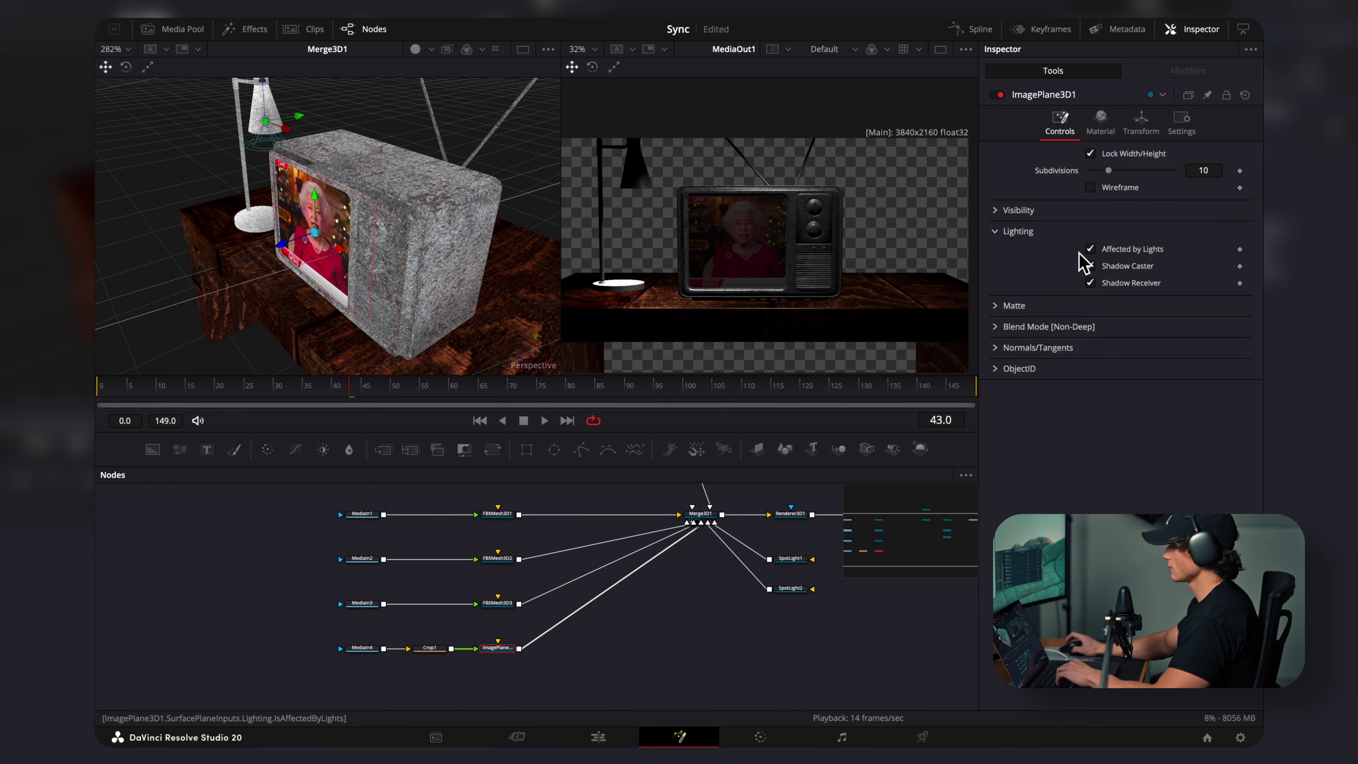
{"action": "left_click", "coordinate": [1091, 249]}
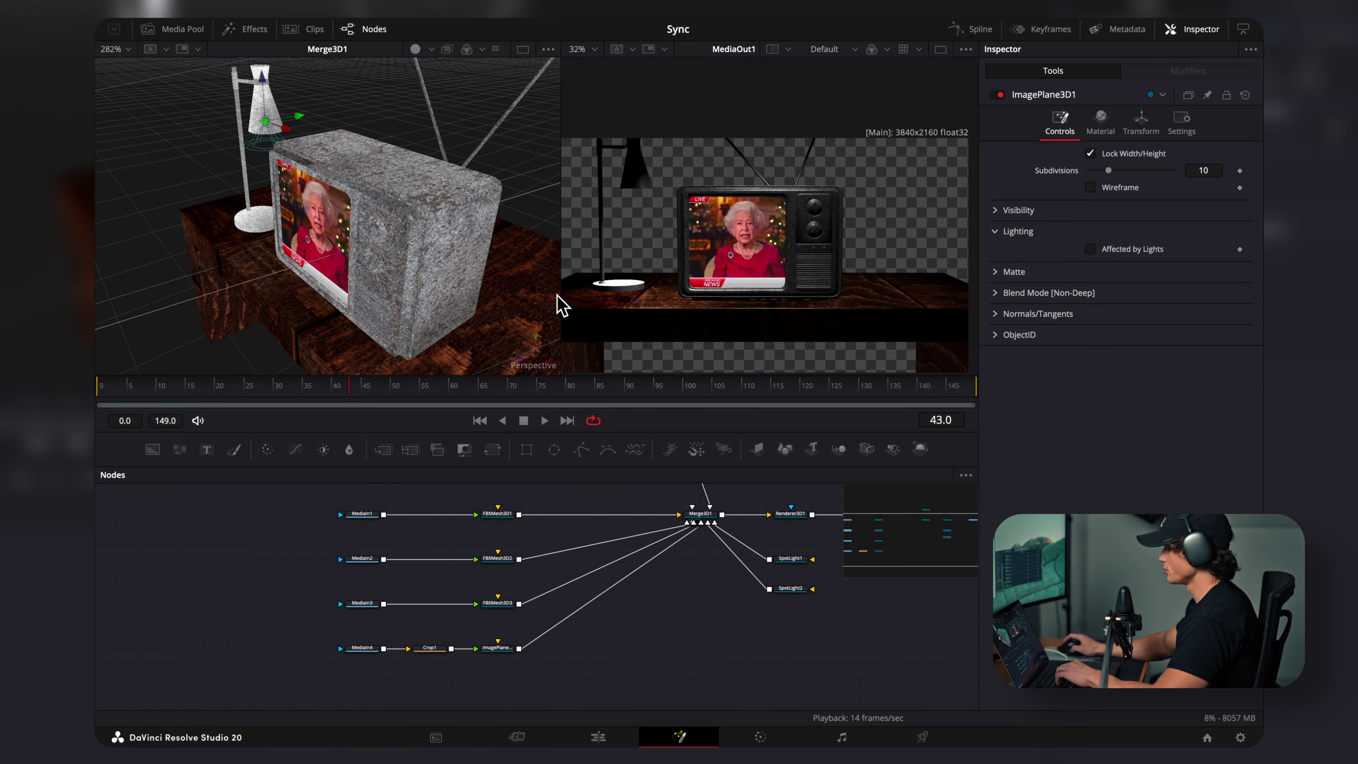
{"action": "scroll", "coordinate": [645, 503], "scroll_direction": "down", "scroll_amount": 1}
Step: Add the chair mesh at scale 0.0085, turned -143.5°, standing in front of the table
{"action": "left_click_drag", "start_coordinate": [660, 736], "coordinate": [743, 530]}
{"action": "left_click", "coordinate": [1142, 123]}
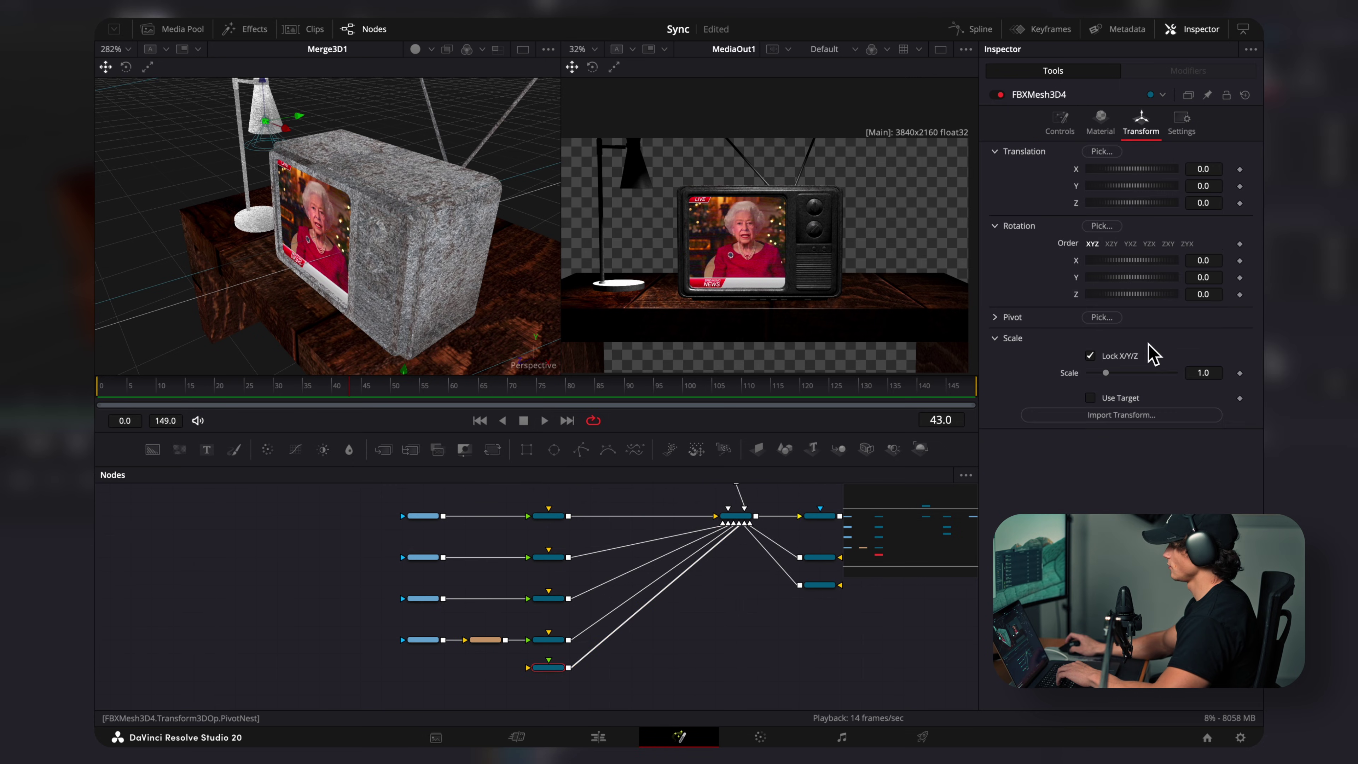
{"action": "left_click_drag", "start_coordinate": [1094, 377], "coordinate": [1089, 376]}
{"action": "key", "text": "f"}
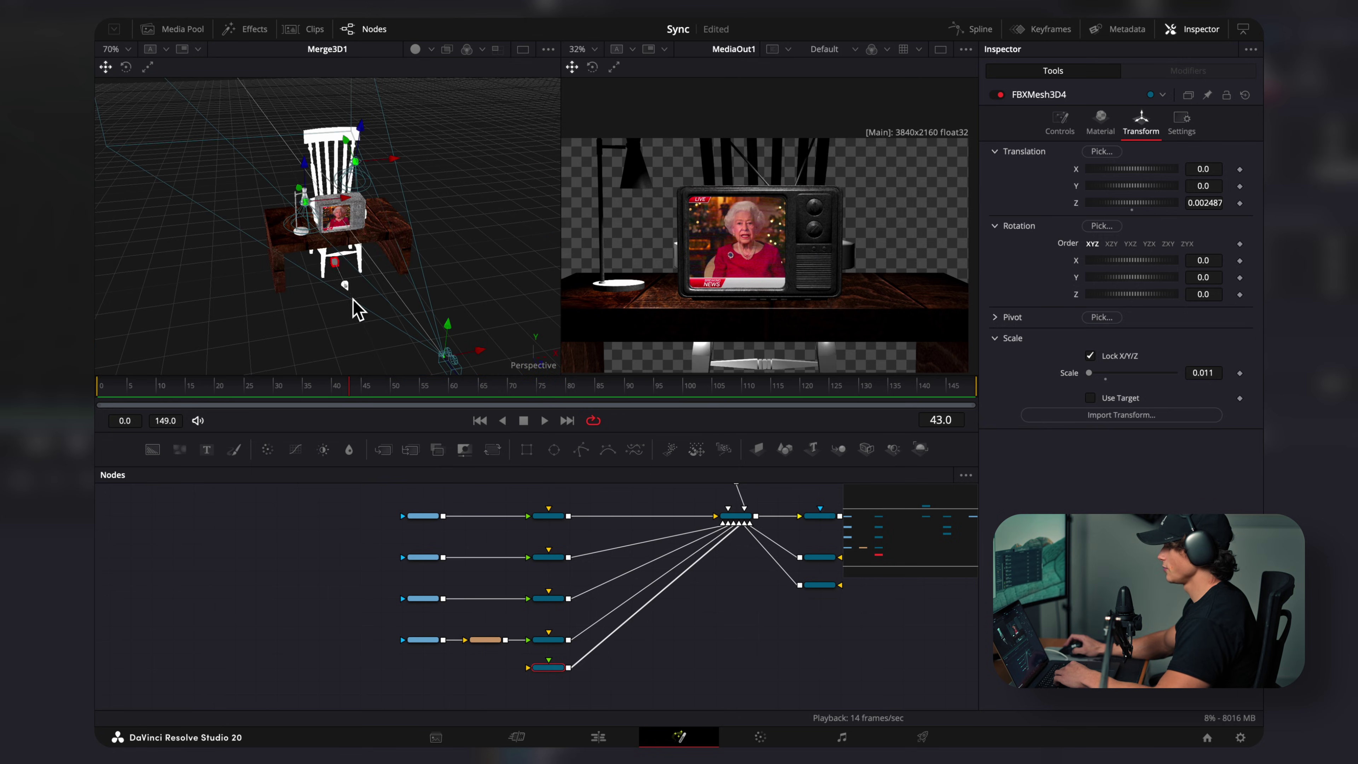
{"action": "left_click_drag", "start_coordinate": [357, 303], "coordinate": [435, 331]}
{"action": "left_click_drag", "start_coordinate": [1140, 279], "coordinate": [1097, 278]}
{"action": "left_click_drag", "start_coordinate": [1203, 372], "coordinate": [1196, 372]}
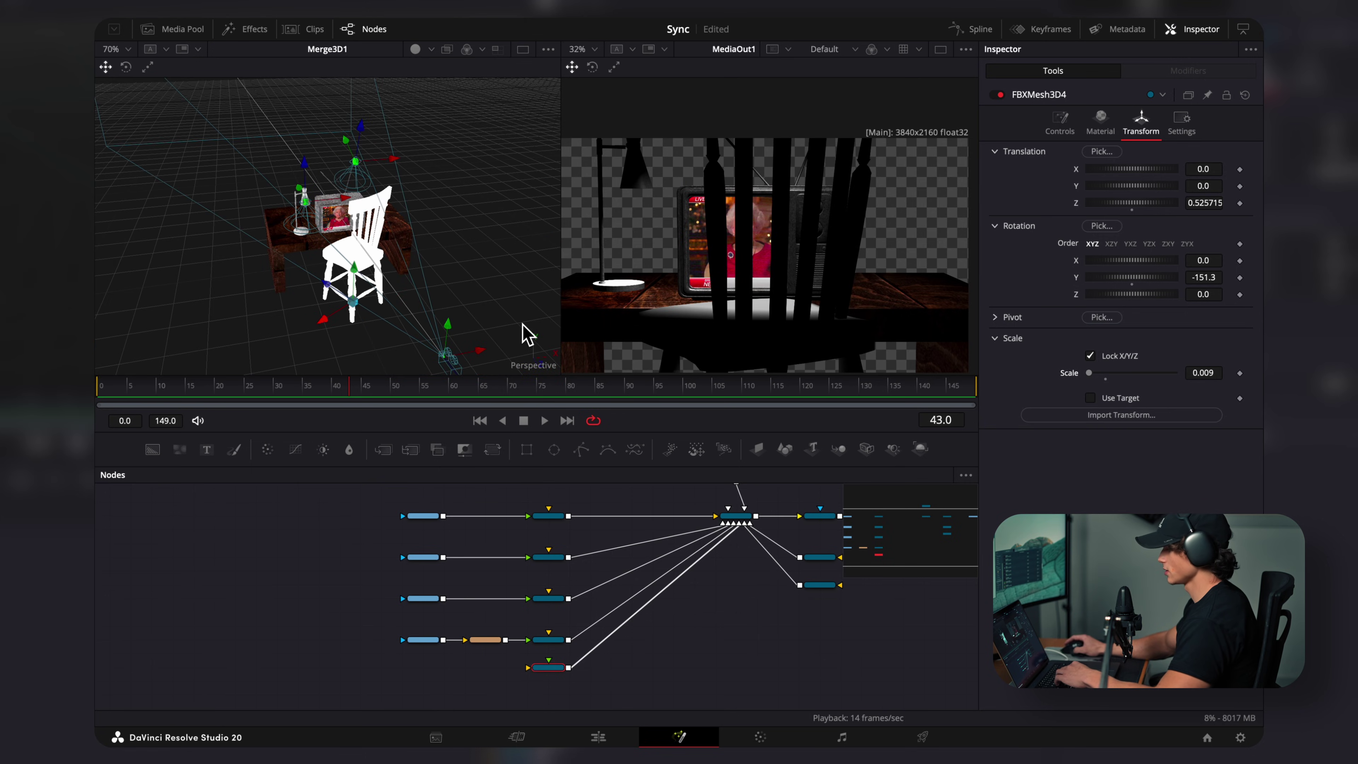
{"action": "scroll", "coordinate": [358, 347], "scroll_direction": "up", "scroll_amount": 5}
{"action": "left_click_drag", "start_coordinate": [365, 347], "coordinate": [416, 293]}
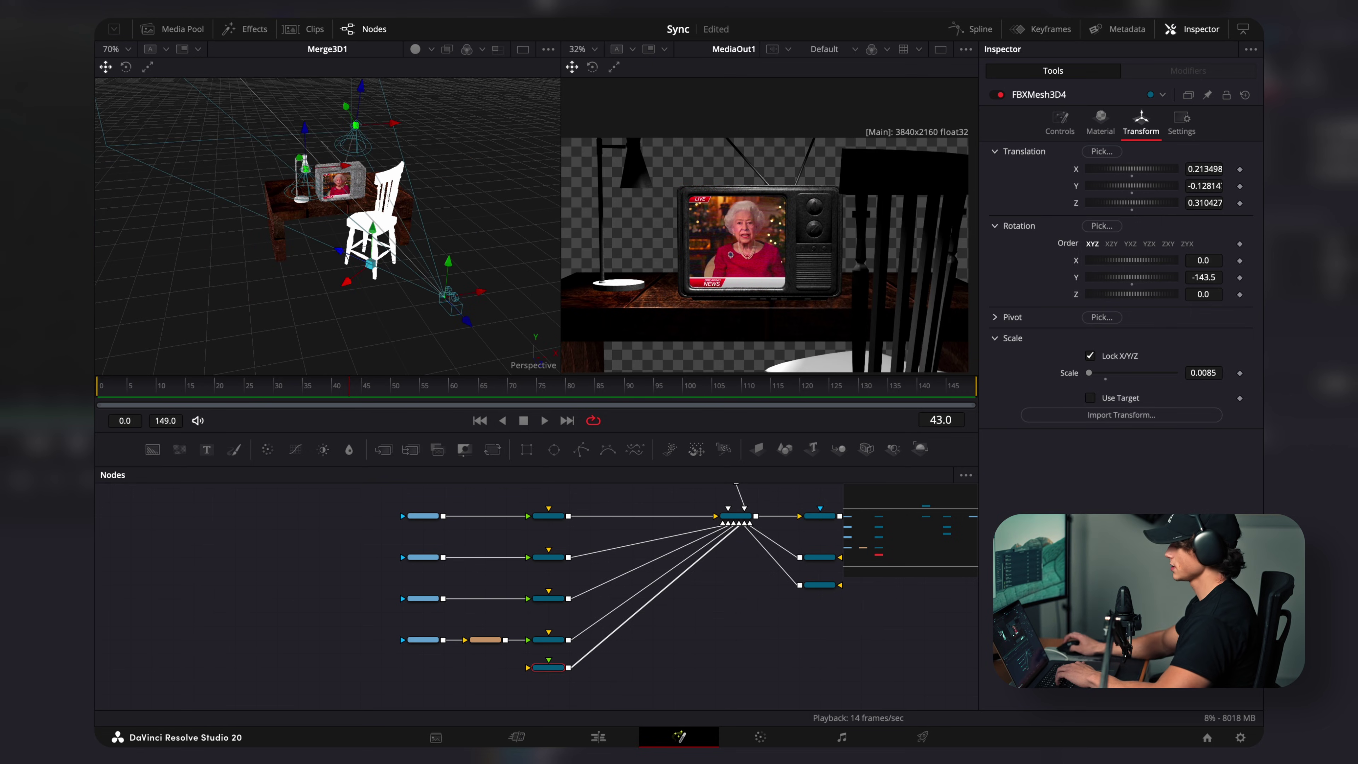
Step: Bring in wall.png as the MediaIn5 texture node
{"action": "left_click_drag", "start_coordinate": [73, 143], "coordinate": [562, 679]}
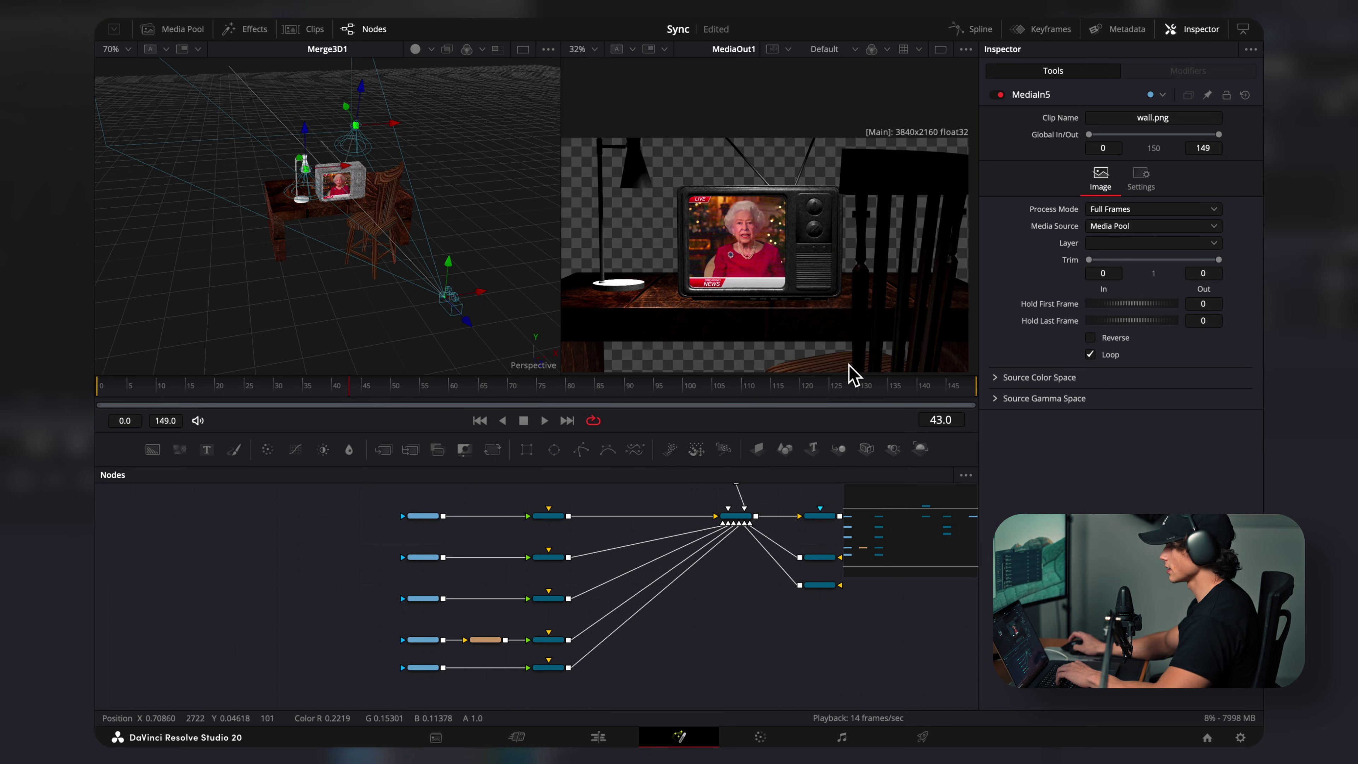
{"action": "scroll", "coordinate": [662, 673], "scroll_direction": "up", "scroll_amount": 3}
{"action": "scroll", "coordinate": [661, 673], "scroll_direction": "right", "scroll_amount": 3}
Step: Move Camera3D1 to X -0.775 and turn it -28.7° on Y to frame the desk at an angle
{"action": "left_click", "coordinate": [637, 559]}
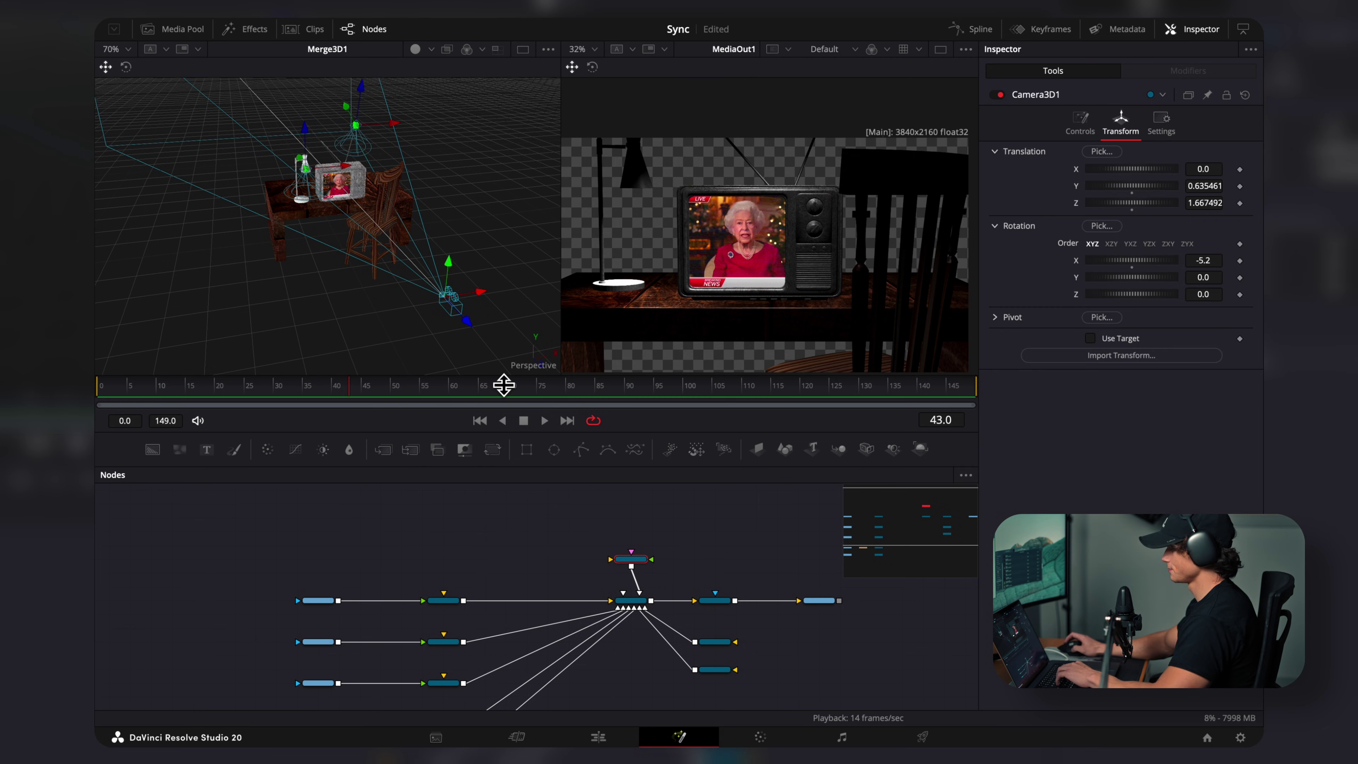
{"action": "left_click_drag", "start_coordinate": [481, 293], "coordinate": [418, 314]}
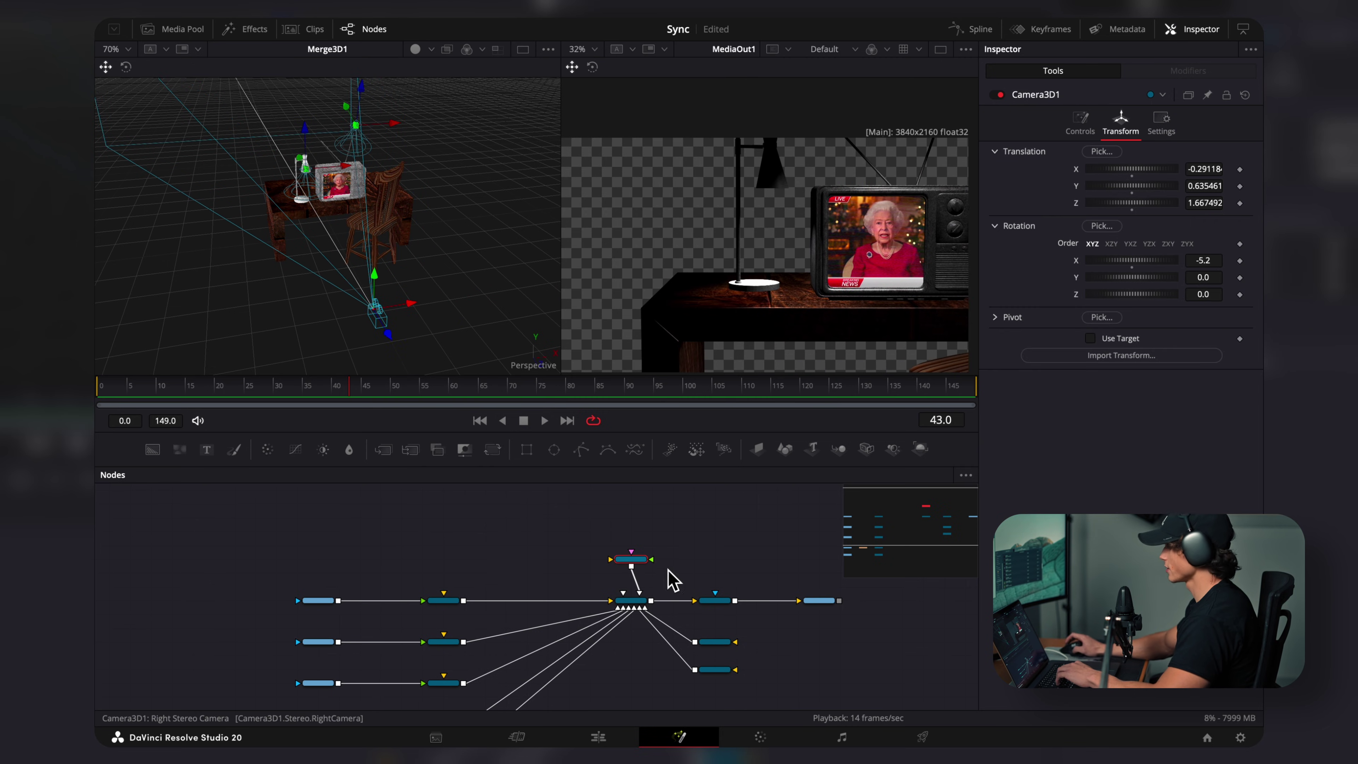
{"action": "left_click_drag", "start_coordinate": [1123, 278], "coordinate": [1116, 282]}
{"action": "left_click_drag", "start_coordinate": [373, 315], "coordinate": [294, 346]}
{"action": "scroll", "coordinate": [540, 615], "scroll_direction": "down", "scroll_amount": 3}
{"action": "scroll", "coordinate": [540, 616], "scroll_direction": "right", "scroll_amount": 3}
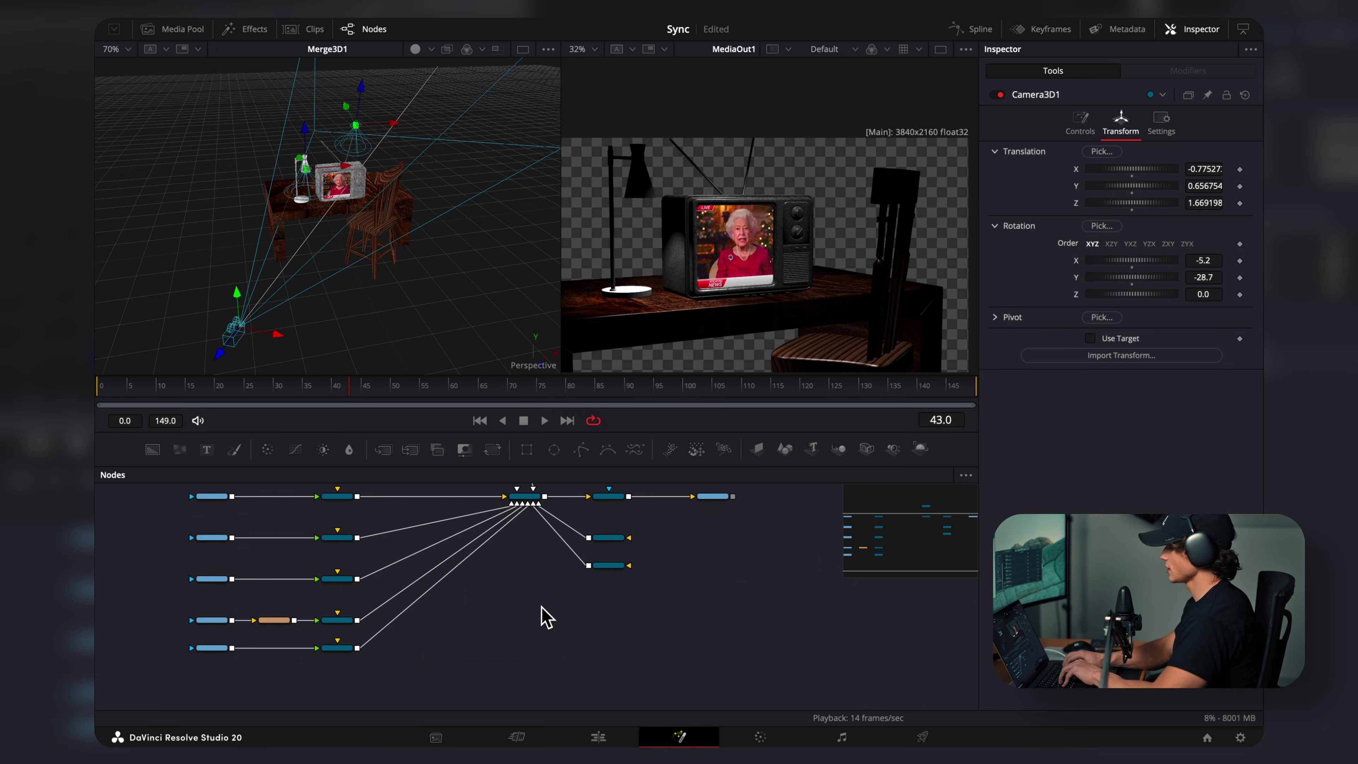
{"action": "key", "text": "shift+space"}
{"action": "type", "text": "shap"}
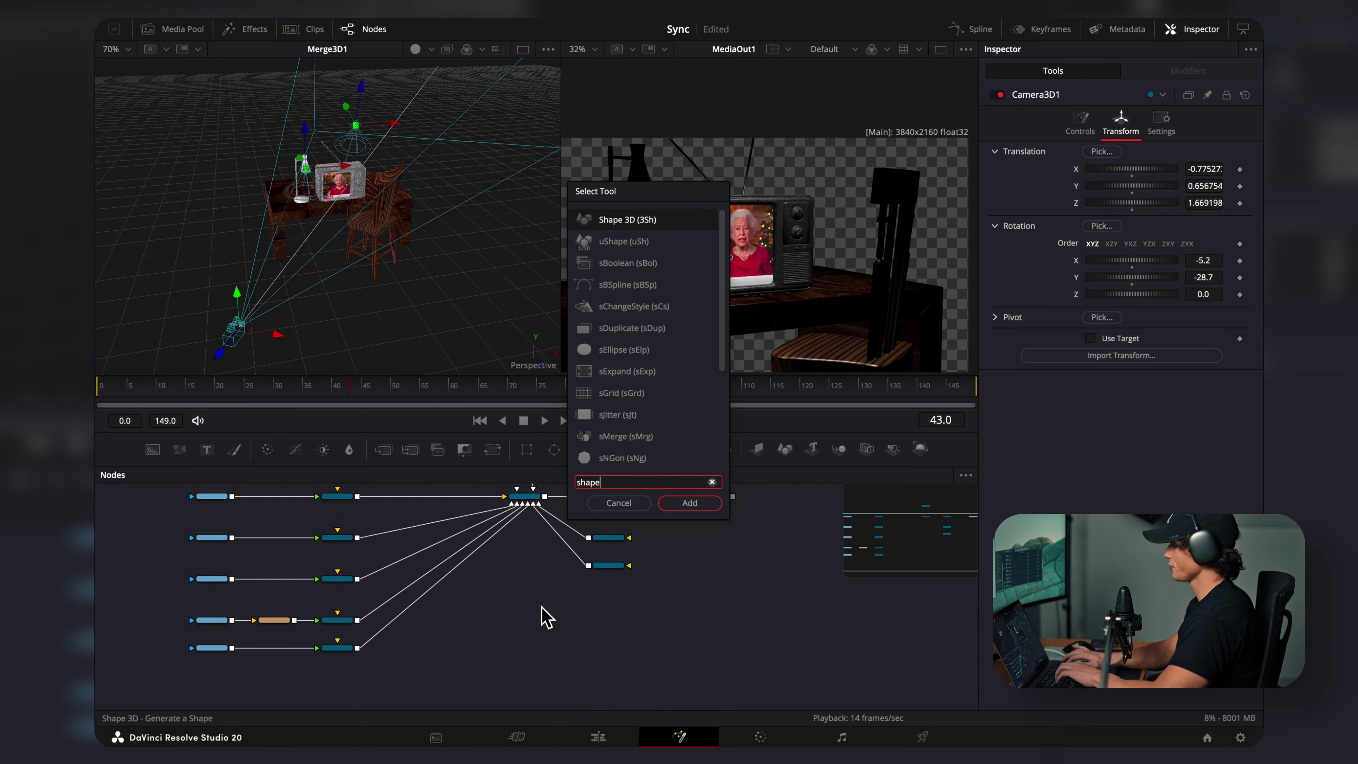
{"action": "type", "text": "e"}
Step: Add a Shape3D backdrop plane behind the desk, size 4.49, turned -26.1° on Y
{"action": "key", "text": "Return"}
{"action": "left_click_drag", "start_coordinate": [529, 585], "coordinate": [527, 504]}
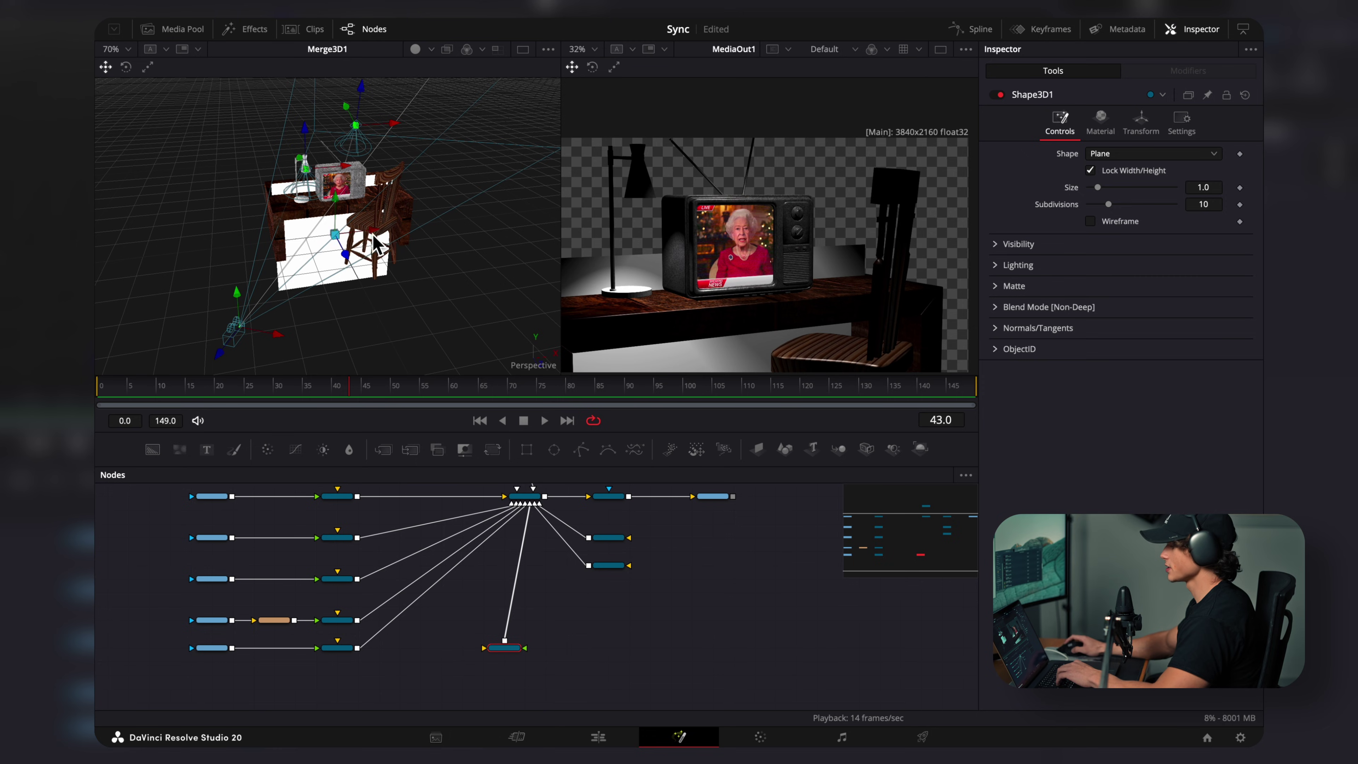
{"action": "left_click_drag", "start_coordinate": [329, 300], "coordinate": [258, 258]}
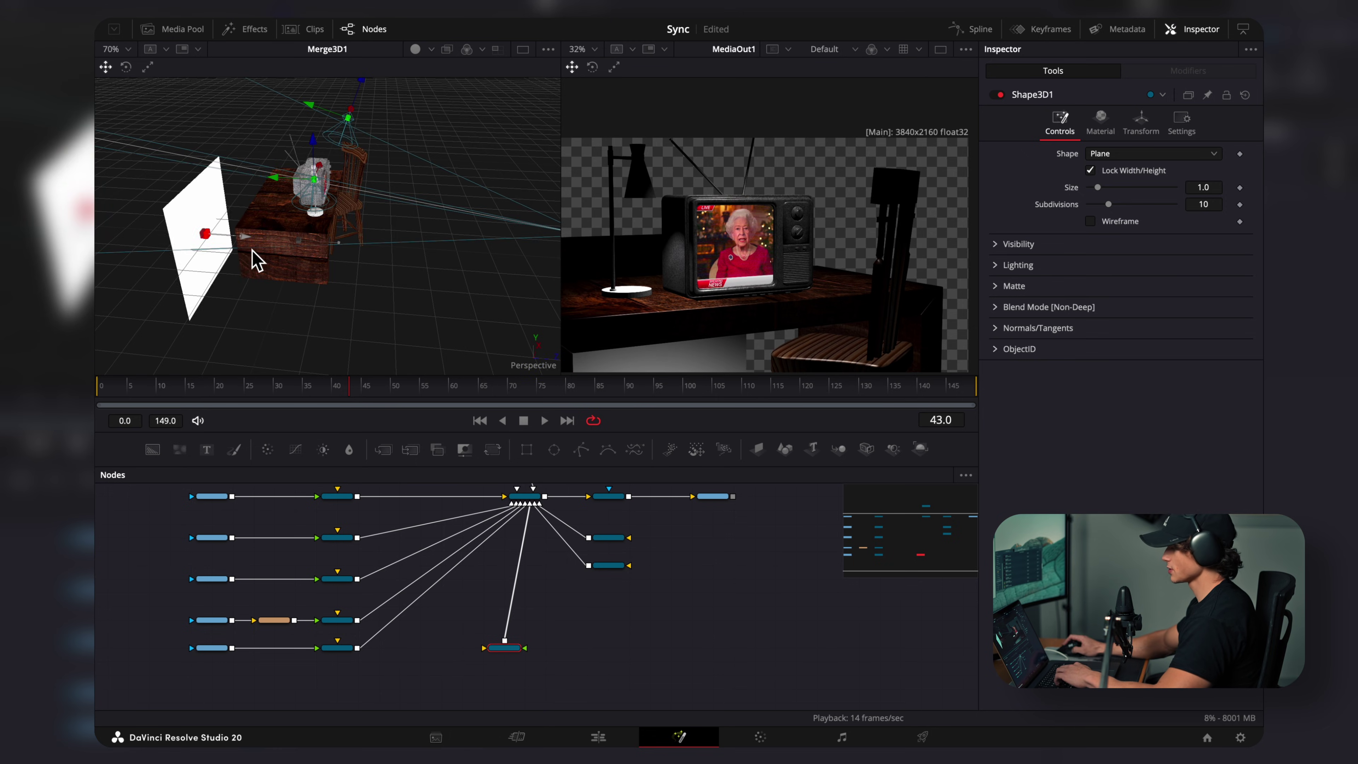
{"action": "scroll", "coordinate": [258, 258], "scroll_direction": "down", "scroll_amount": 2}
{"action": "left_click_drag", "start_coordinate": [1098, 188], "coordinate": [1120, 206]}
{"action": "left_click", "coordinate": [1141, 124]}
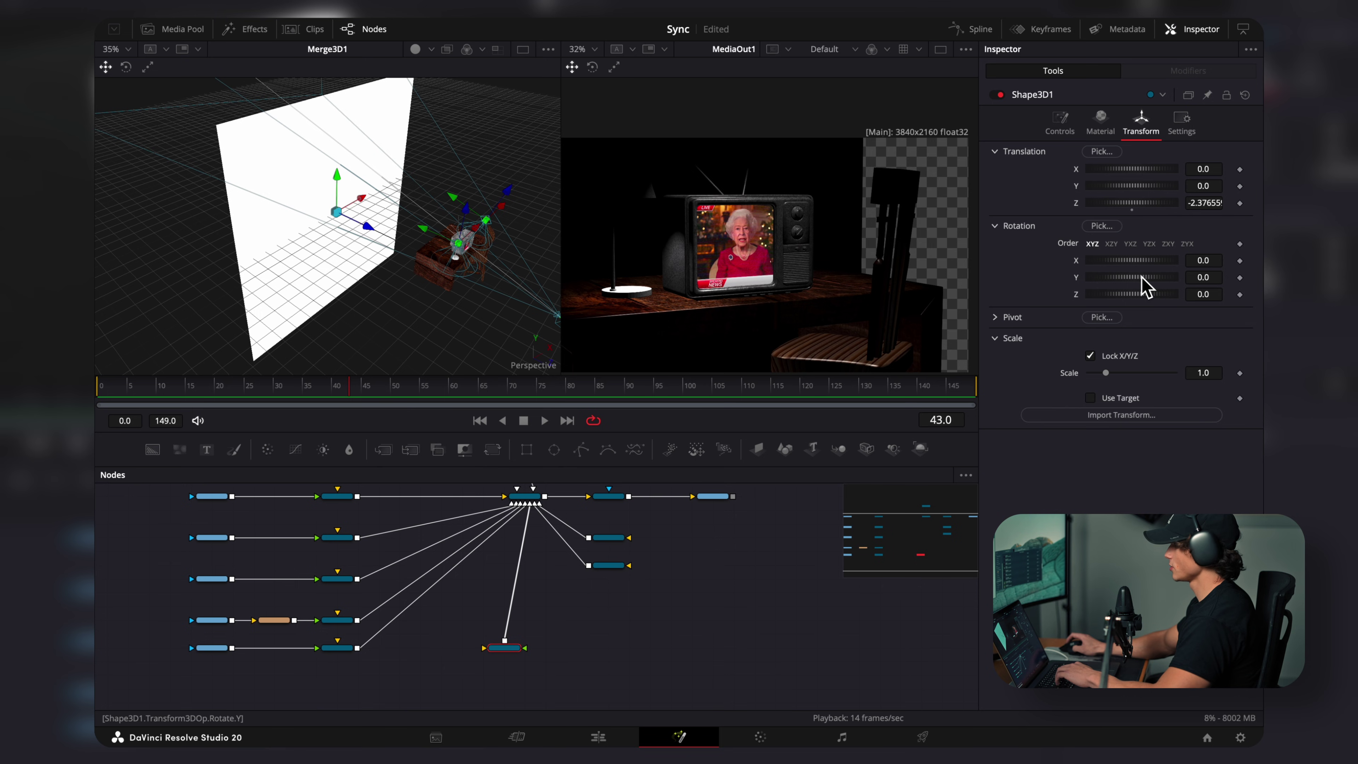
{"action": "left_click_drag", "start_coordinate": [1141, 277], "coordinate": [1131, 277]}
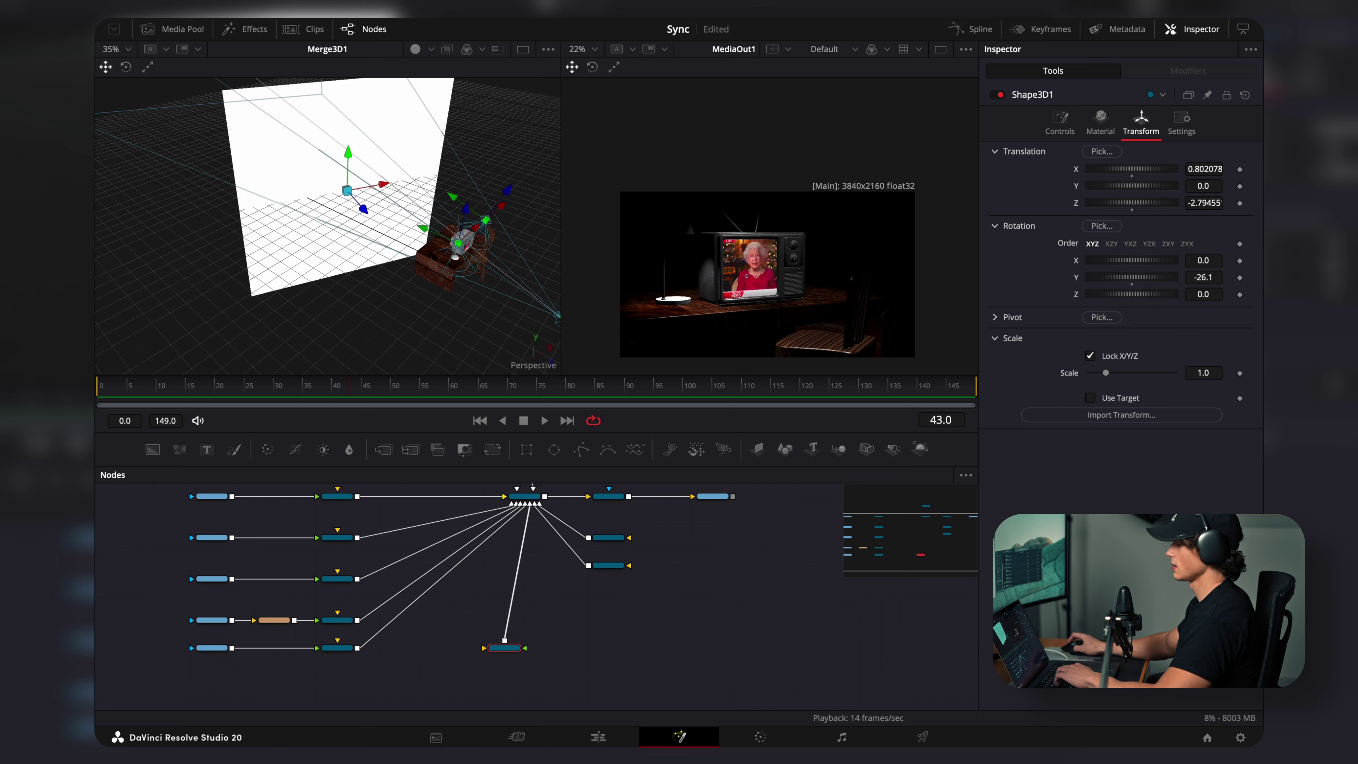
Step: Bring wallpapr2.png into the node graph as MediaIn6 and apply it as the back-wall plane's texture
{"action": "left_click_drag", "start_coordinate": [326, 155], "coordinate": [505, 641]}
{"action": "key", "text": "ctrl+f"}
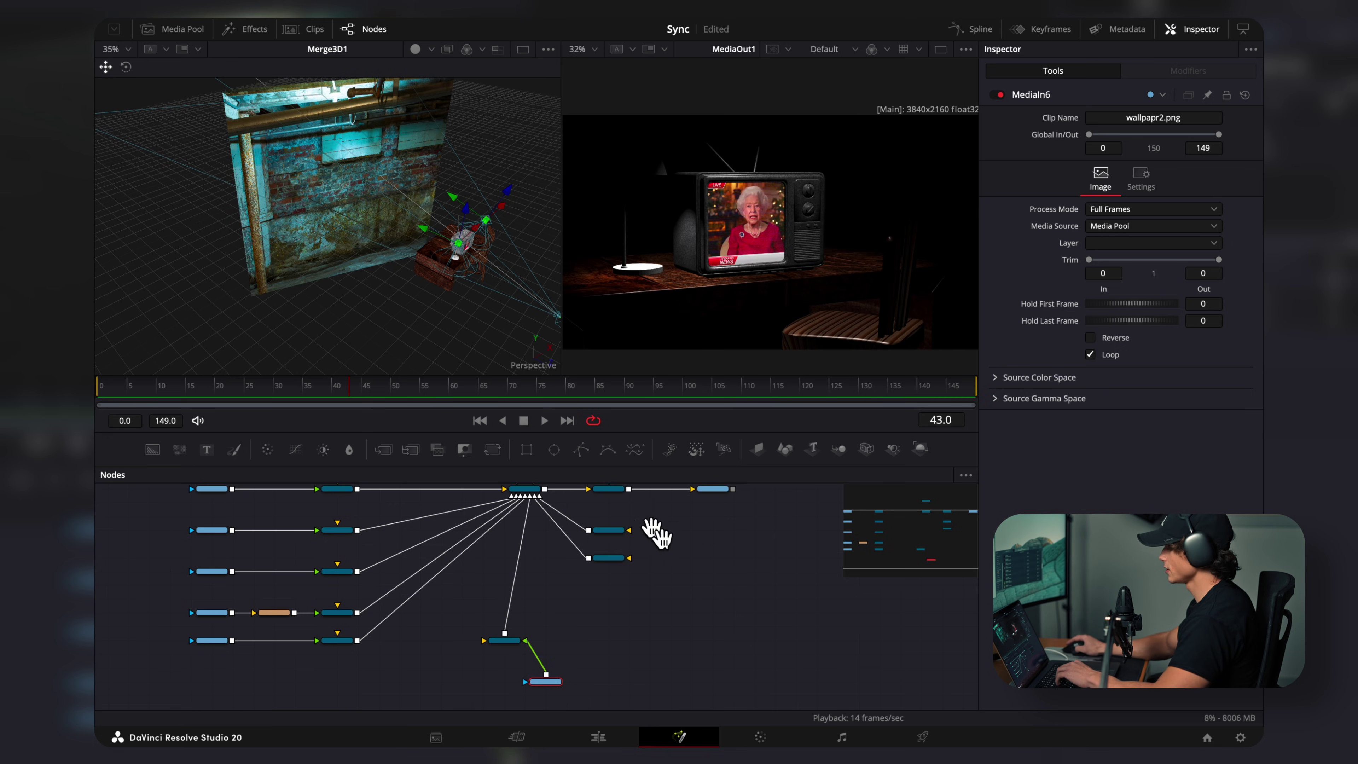
Step: Add a Directional Light and connect it into Merge3D1
{"action": "left_click_drag", "start_coordinate": [656, 534], "coordinate": [623, 529]}
{"action": "left_click", "coordinate": [650, 550]}
{"action": "key", "text": "shift+space"}
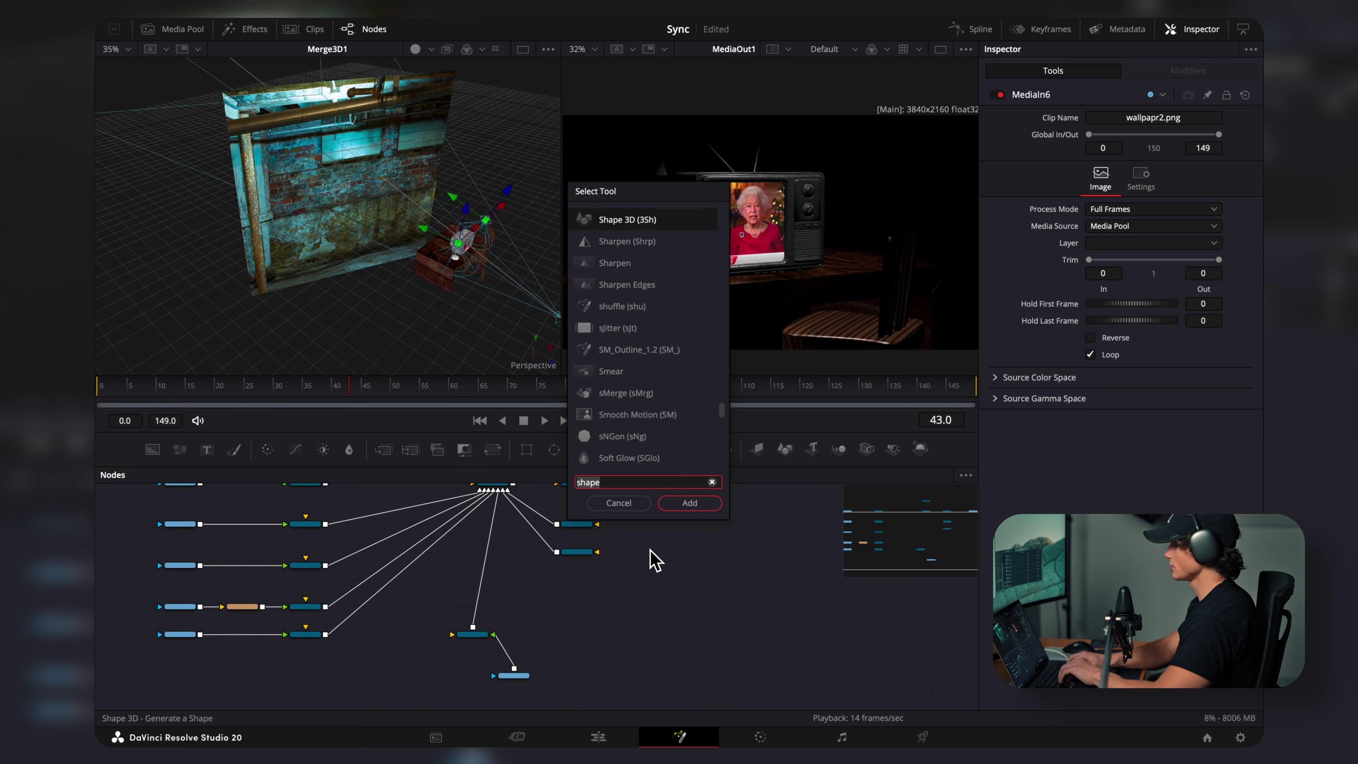
{"action": "type", "text": "direc"}
{"action": "key", "text": "Return"}
{"action": "left_click_drag", "start_coordinate": [642, 652], "coordinate": [559, 495]}
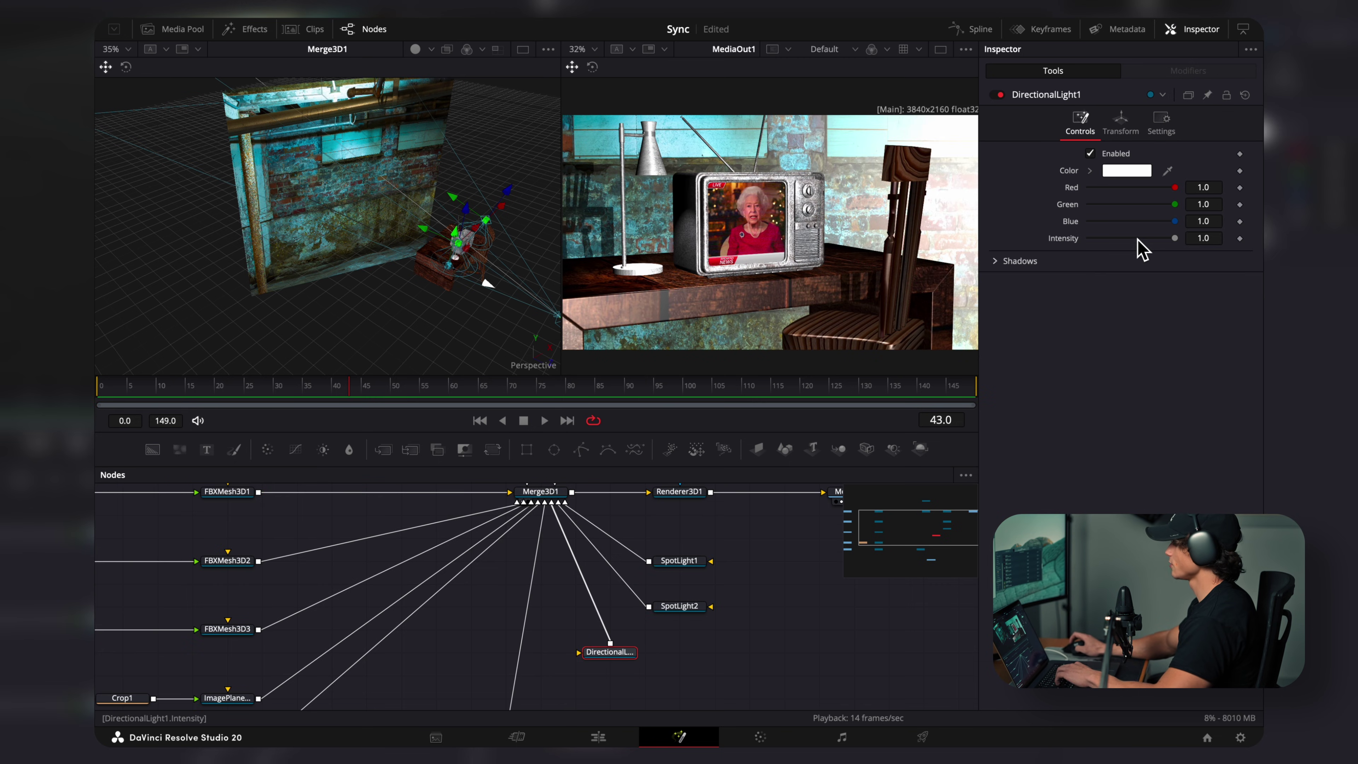
Step: Set the directional light to intensity 0.3 and a pale blue tint, and rotate it 15.7° on Y
{"action": "left_click_drag", "start_coordinate": [1134, 239], "coordinate": [1108, 242]}
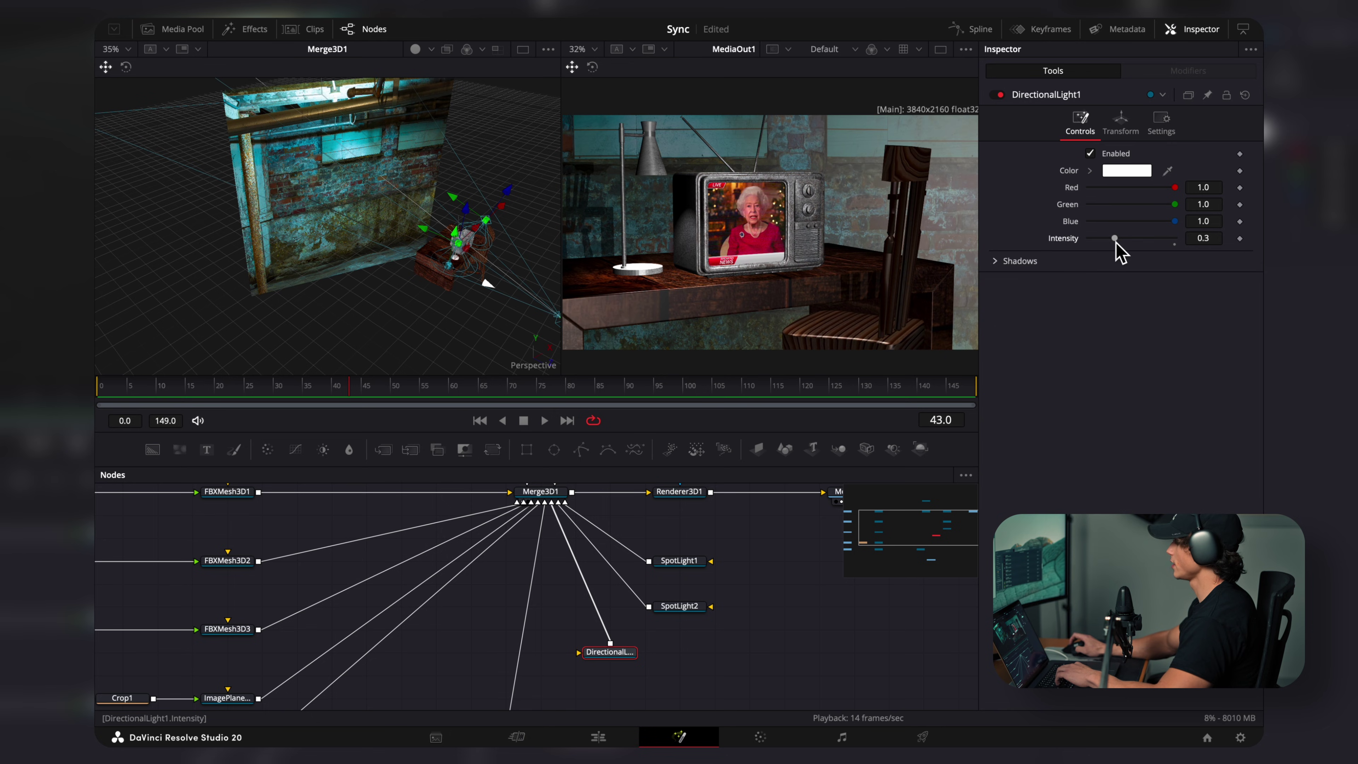
{"action": "left_click", "coordinate": [1128, 171]}
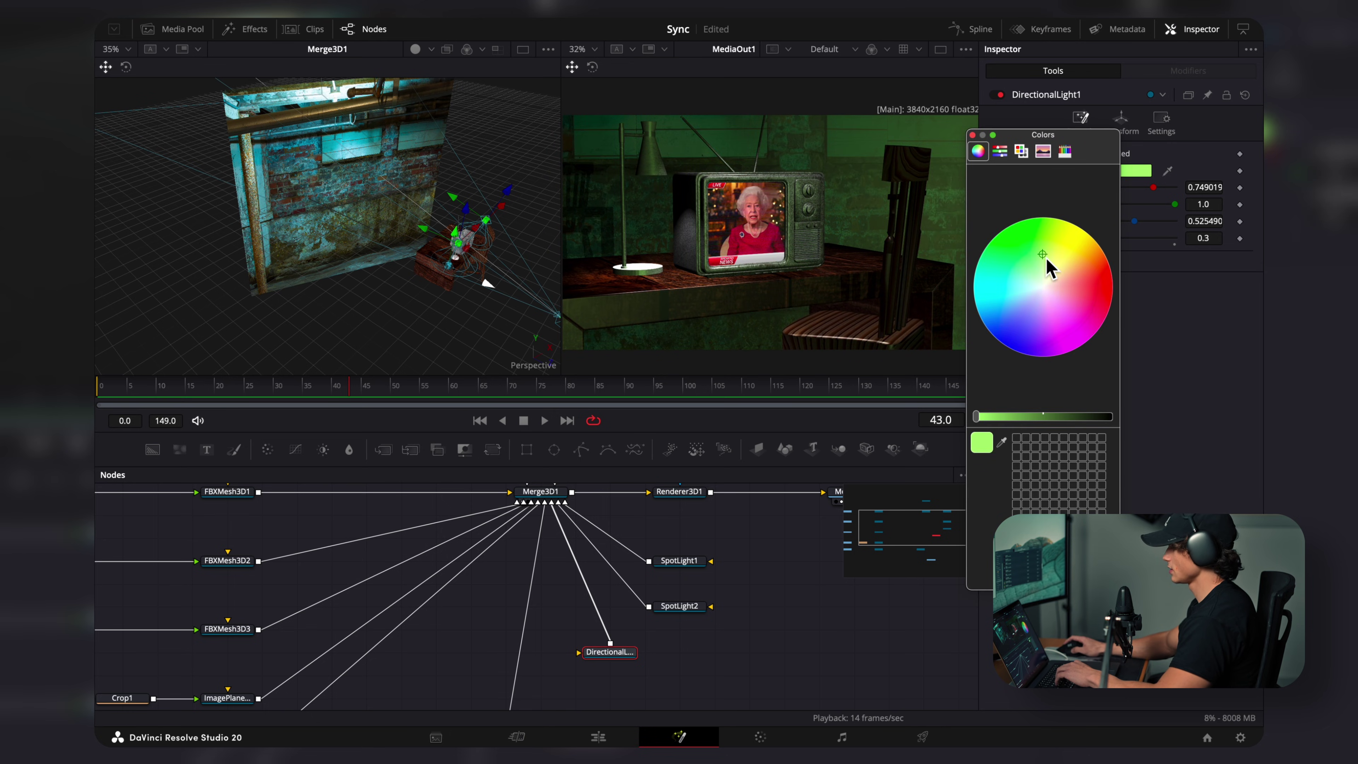
{"action": "left_click_drag", "start_coordinate": [1058, 257], "coordinate": [1039, 299]}
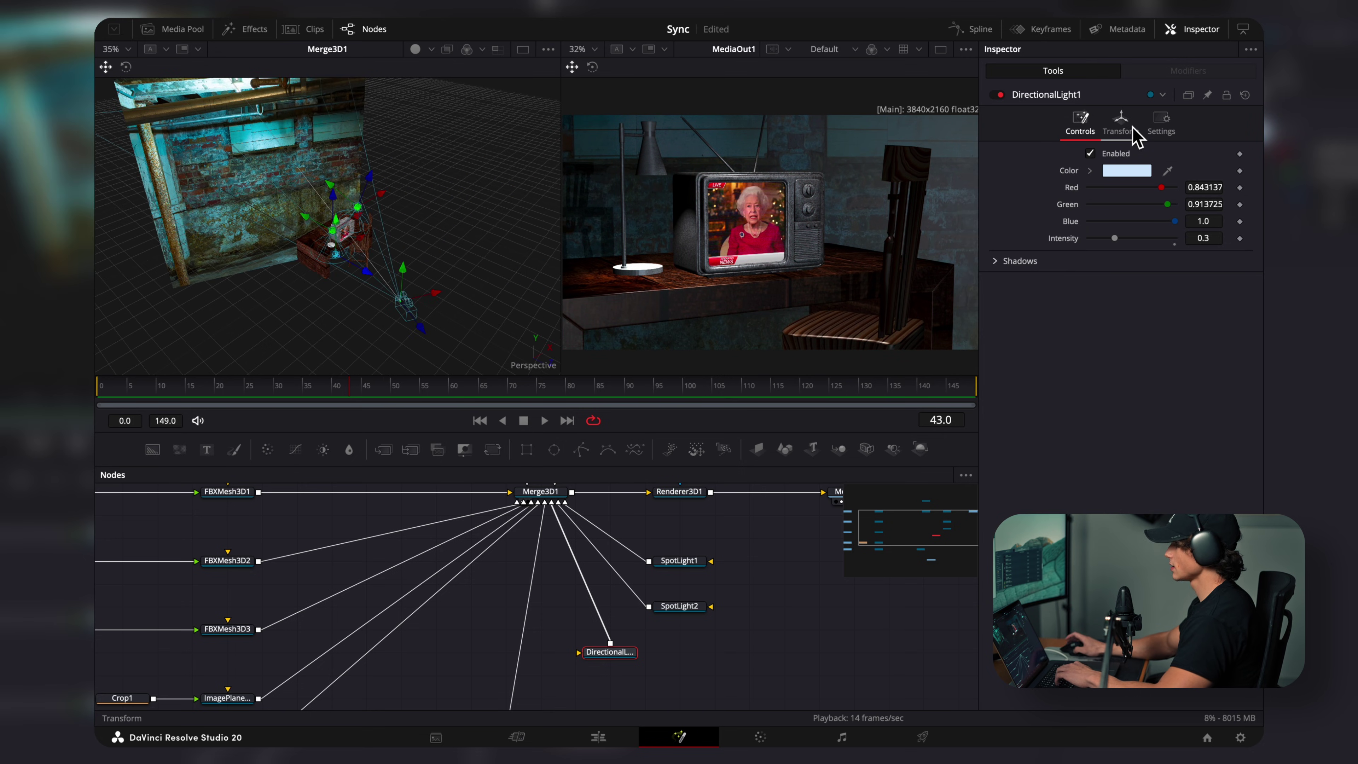
{"action": "left_click", "coordinate": [1122, 122]}
{"action": "left_click_drag", "start_coordinate": [1126, 289], "coordinate": [1131, 291]}
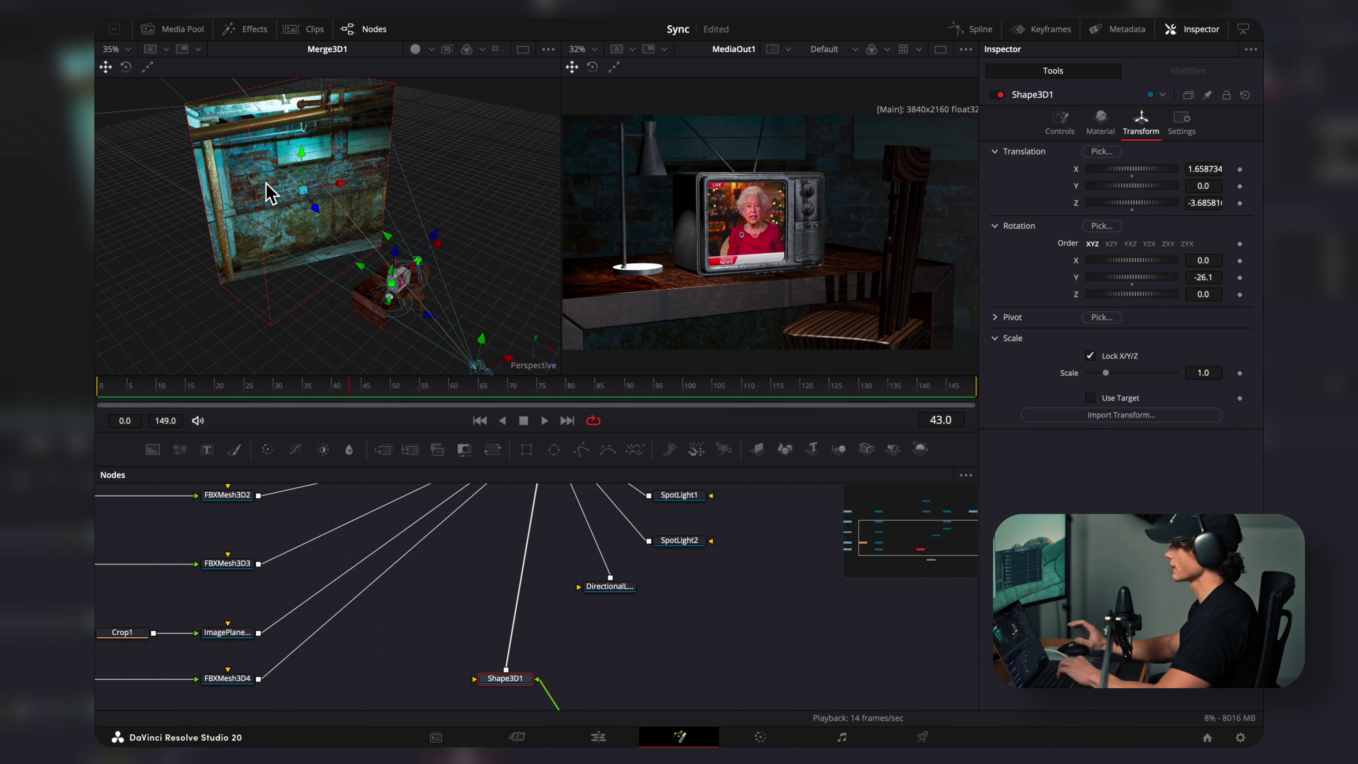
Step: At frame 0, keyframe Camera3D1's X, Y, Z position and X, Y, Z rotation
{"action": "left_click", "coordinate": [402, 396]}
{"action": "left_click_drag", "start_coordinate": [402, 404], "coordinate": [100, 455]}
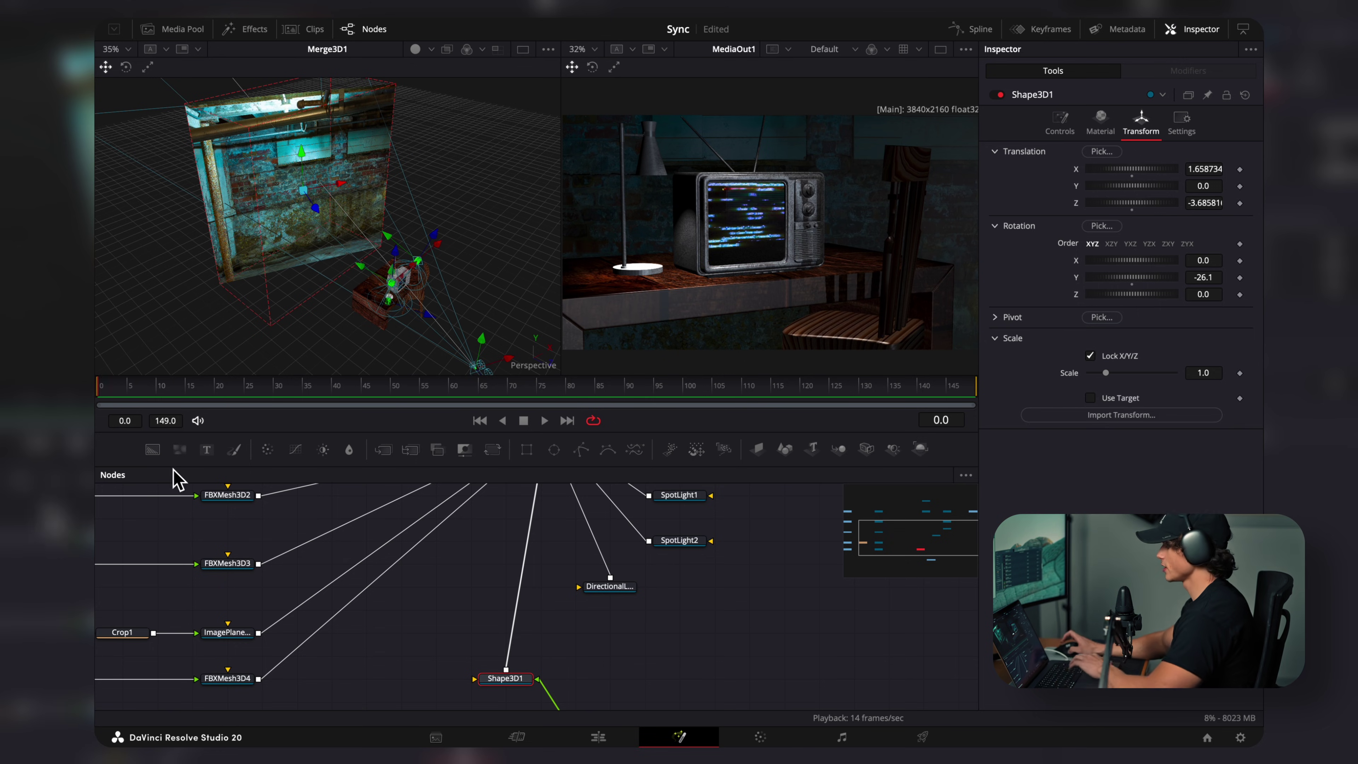
{"action": "scroll", "coordinate": [643, 619], "scroll_direction": "up", "scroll_amount": 5}
{"action": "left_click", "coordinate": [593, 581]}
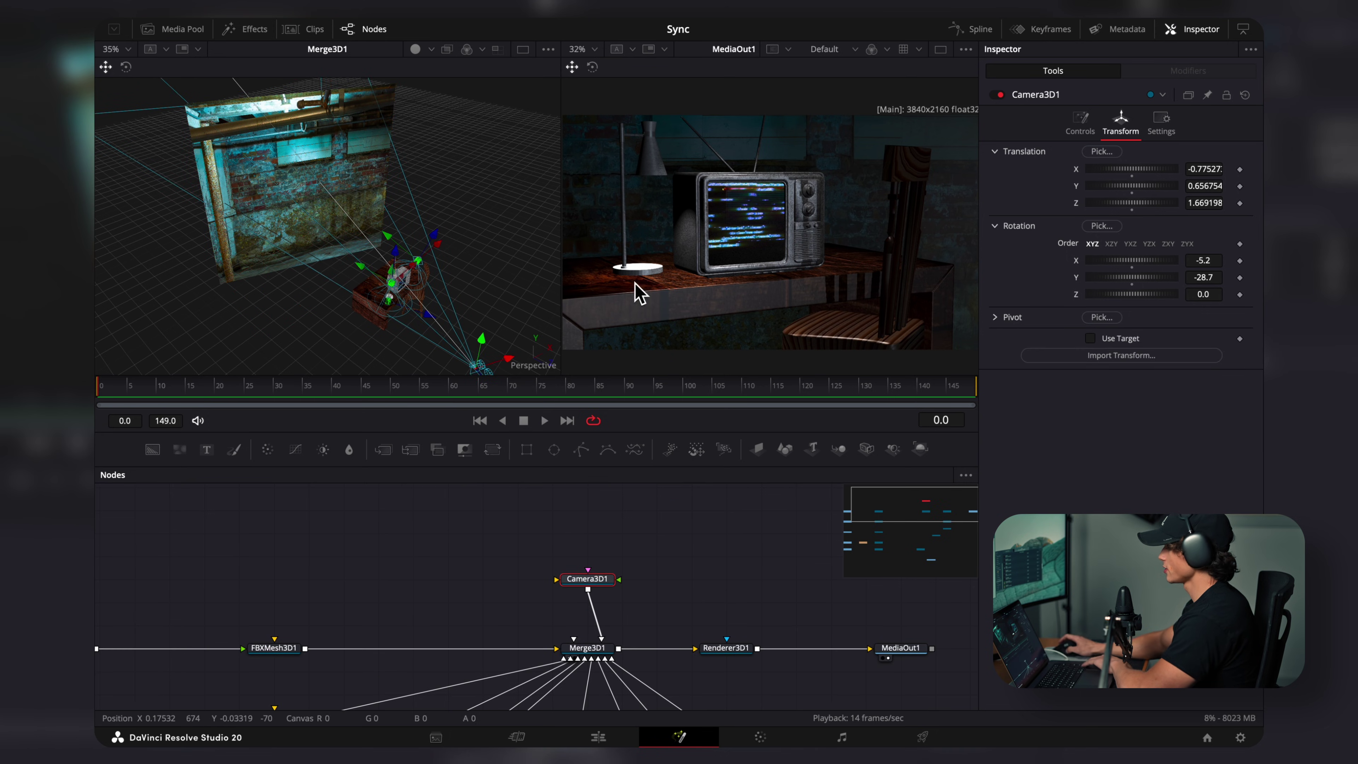
{"action": "left_click", "coordinate": [1240, 169]}
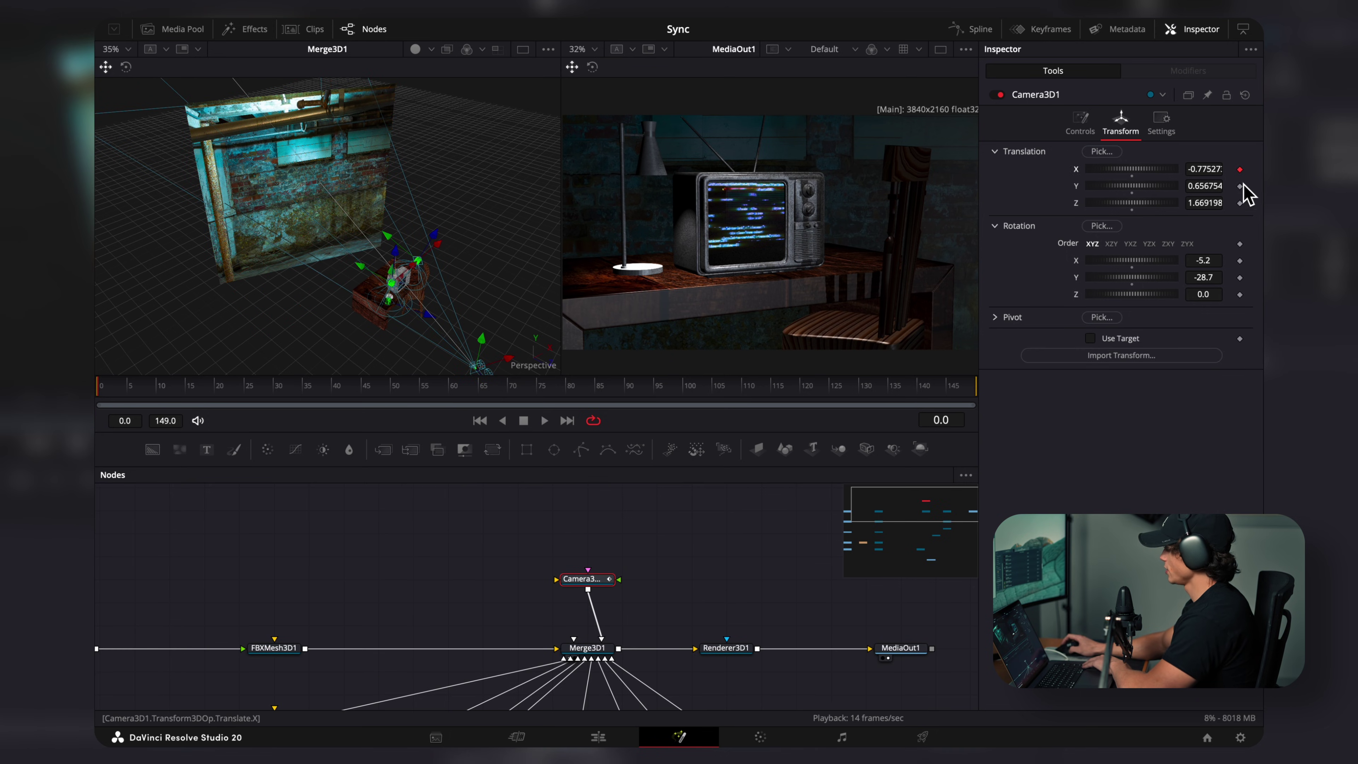
{"action": "left_click", "coordinate": [1240, 186]}
{"action": "left_click", "coordinate": [1239, 203]}
{"action": "left_click", "coordinate": [1240, 261]}
{"action": "left_click", "coordinate": [1240, 278]}
{"action": "left_click", "coordinate": [1239, 294]}
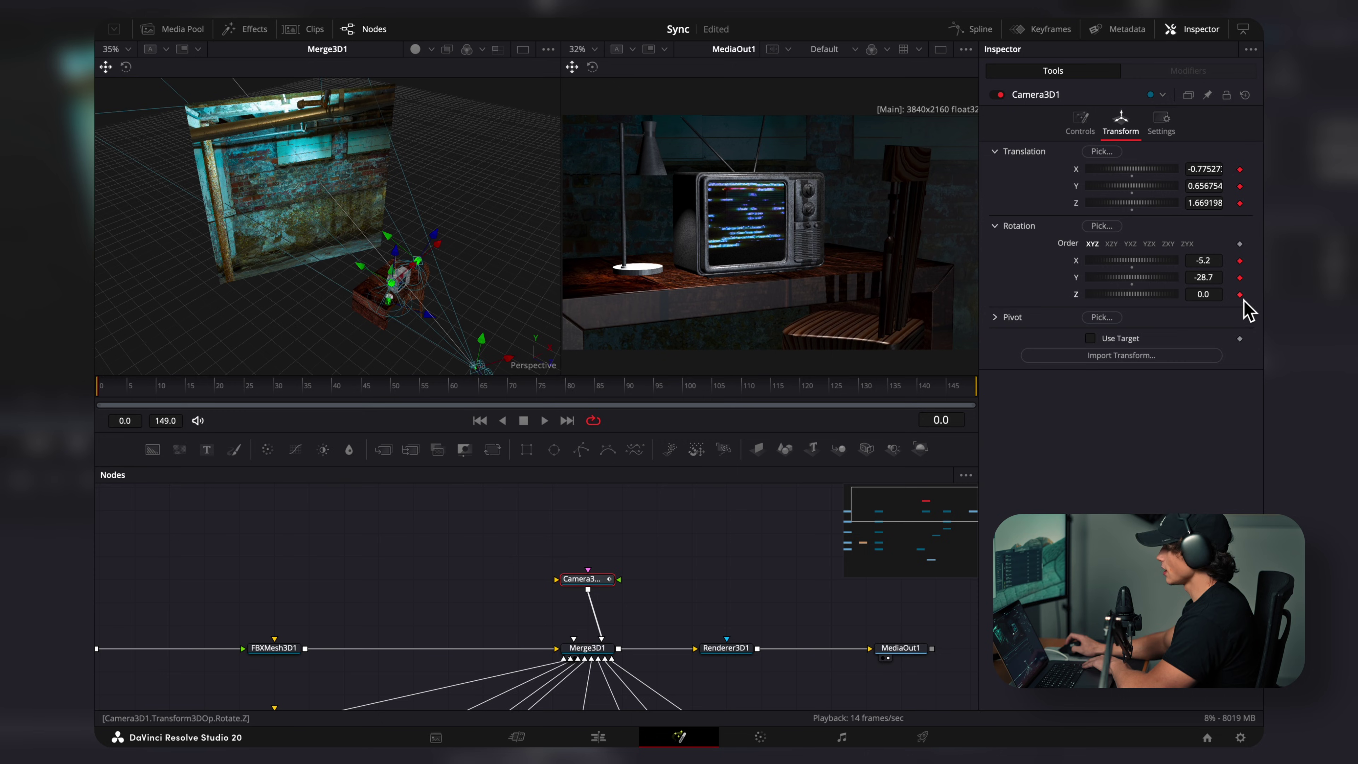
Step: At the last frame (149), turn and move the camera to a frontal shot framing the TV
{"action": "left_click", "coordinate": [943, 387]}
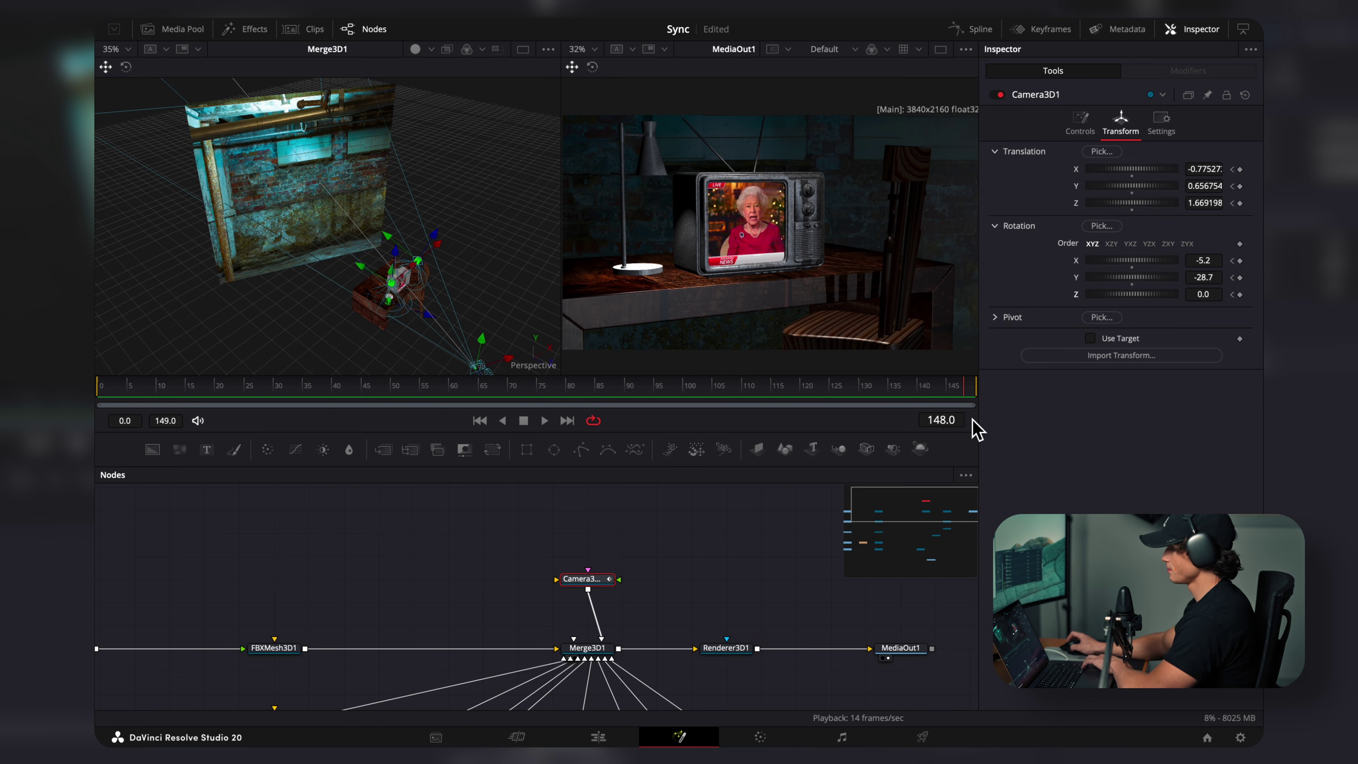
{"action": "key", "text": "Right"}
{"action": "left_click_drag", "start_coordinate": [1108, 278], "coordinate": [1117, 280]}
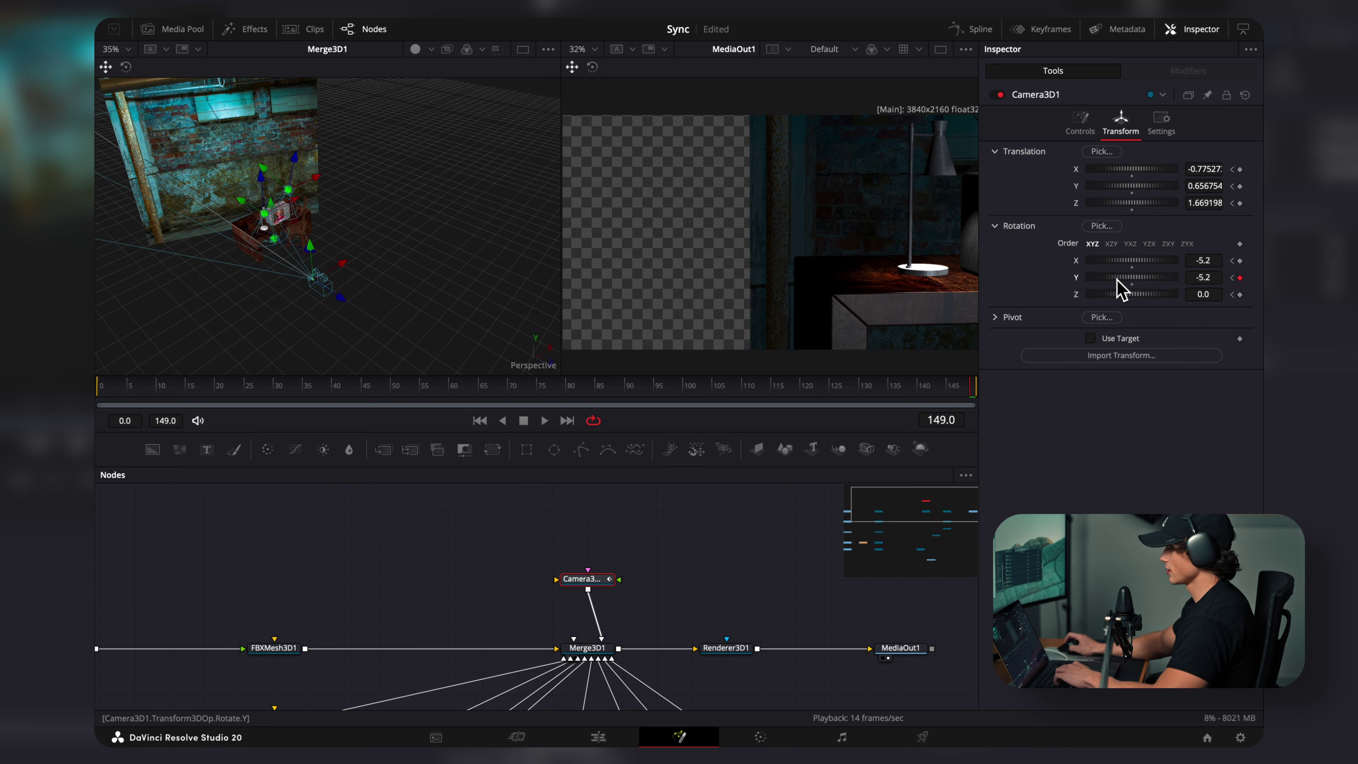
{"action": "left_click_drag", "start_coordinate": [342, 274], "coordinate": [398, 270]}
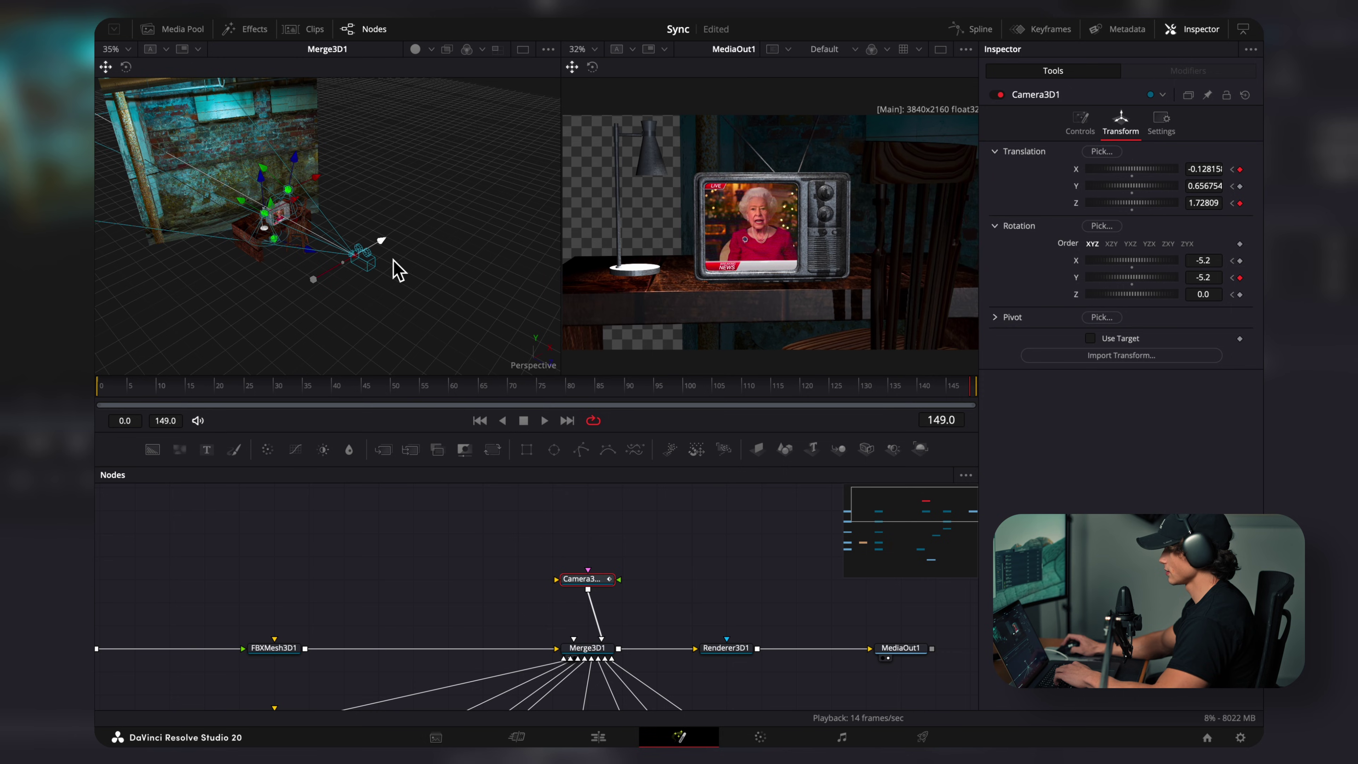
Step: Scale the brick wall up to 1.221 and push it further back
{"action": "left_click", "coordinate": [218, 140]}
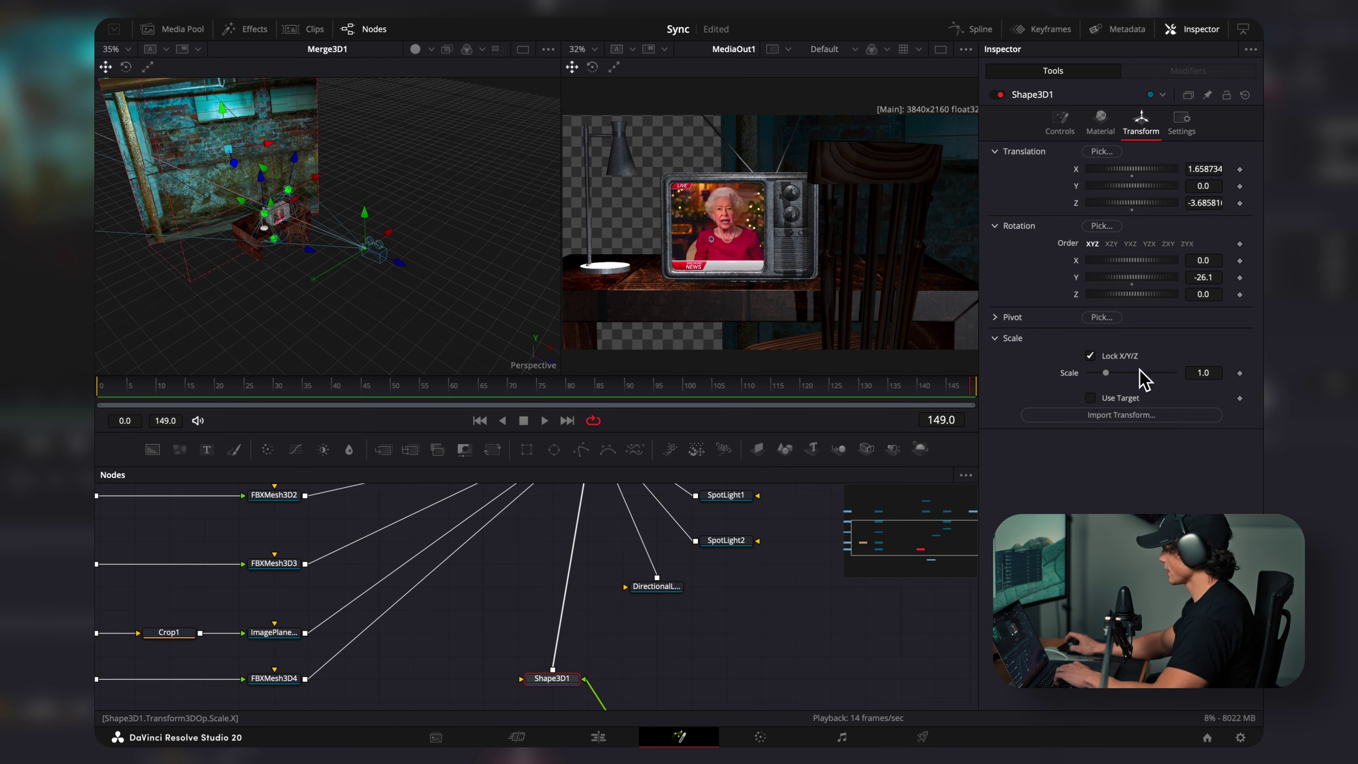
{"action": "left_click_drag", "start_coordinate": [1108, 375], "coordinate": [1111, 375]}
{"action": "left_click_drag", "start_coordinate": [269, 143], "coordinate": [323, 121]}
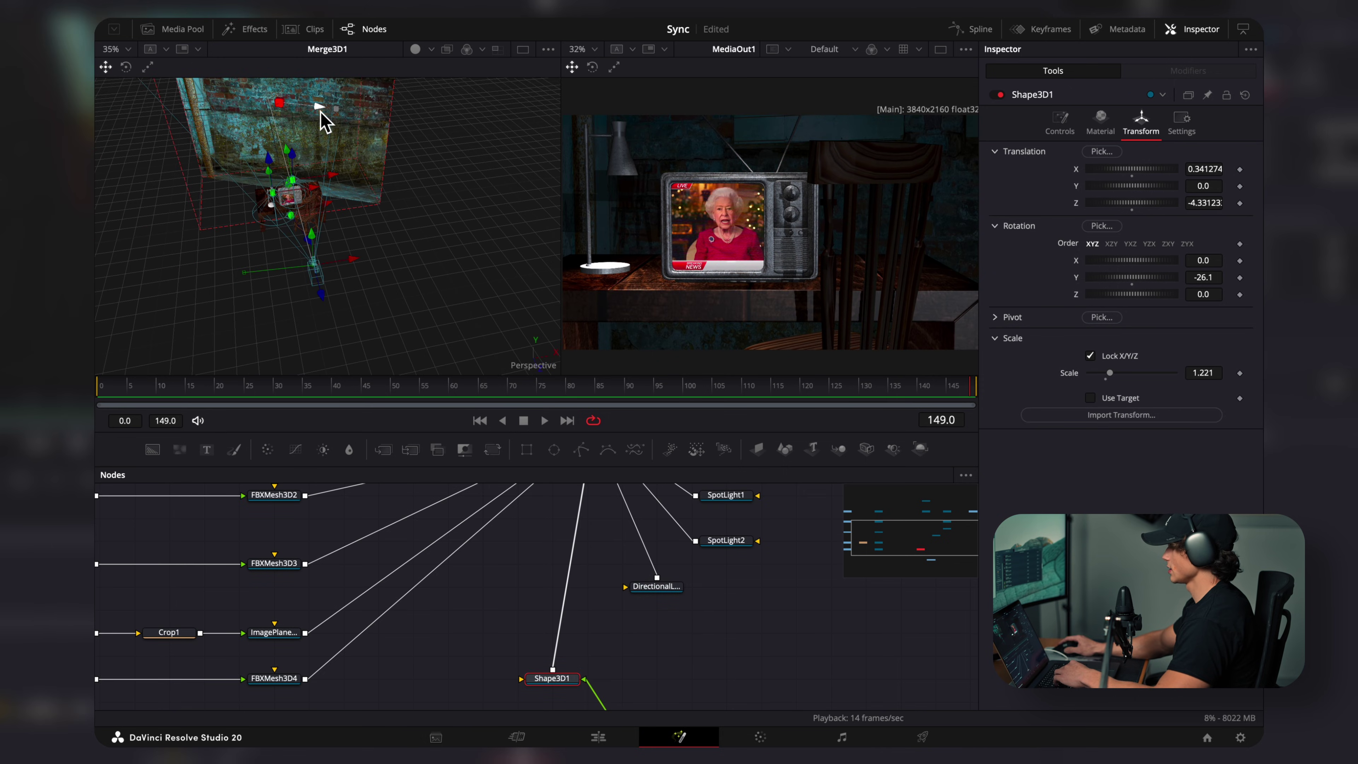
Step: Select all the camera's keyframes in the Spline editor, then switch to the Edit page
{"action": "scroll", "coordinate": [535, 588], "scroll_direction": "down", "scroll_amount": 3}
{"action": "left_click", "coordinate": [633, 568]}
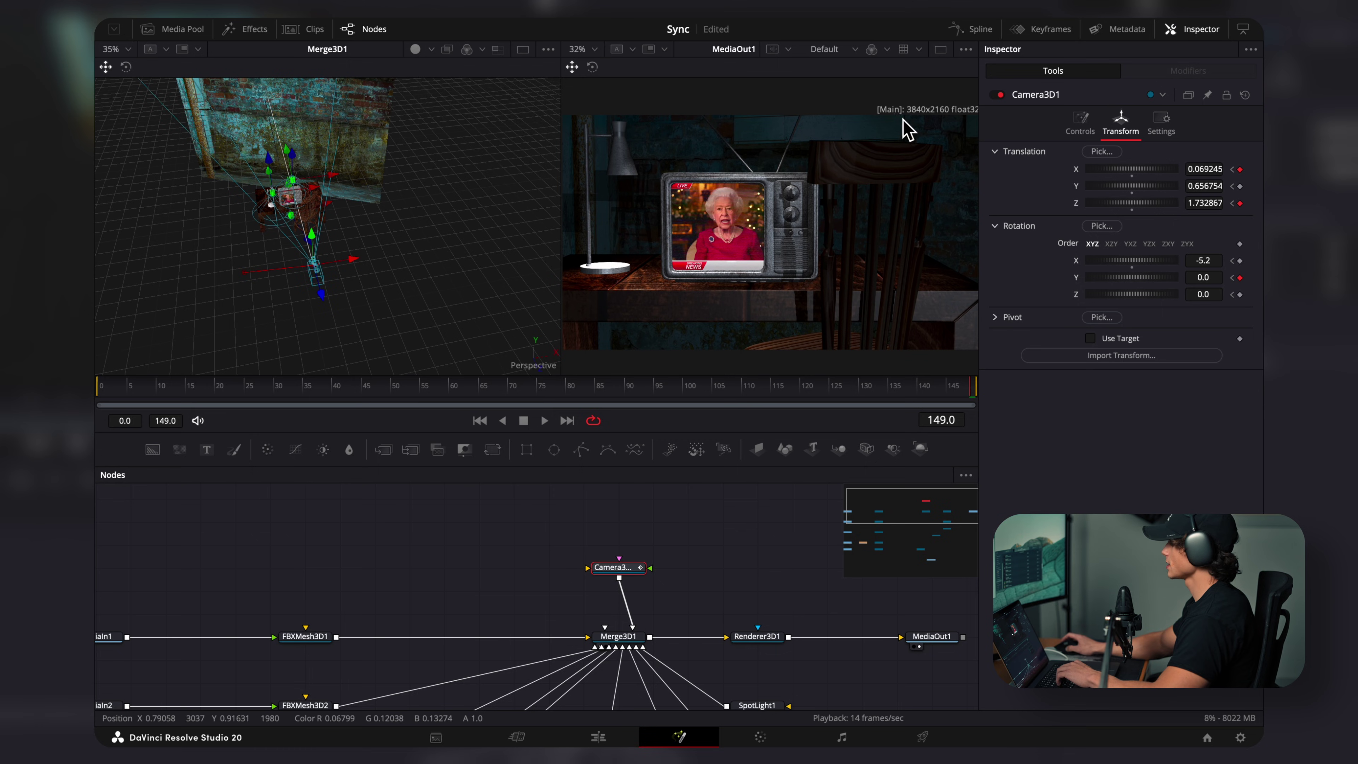
{"action": "left_click", "coordinate": [977, 29]}
{"action": "left_click", "coordinate": [132, 510]}
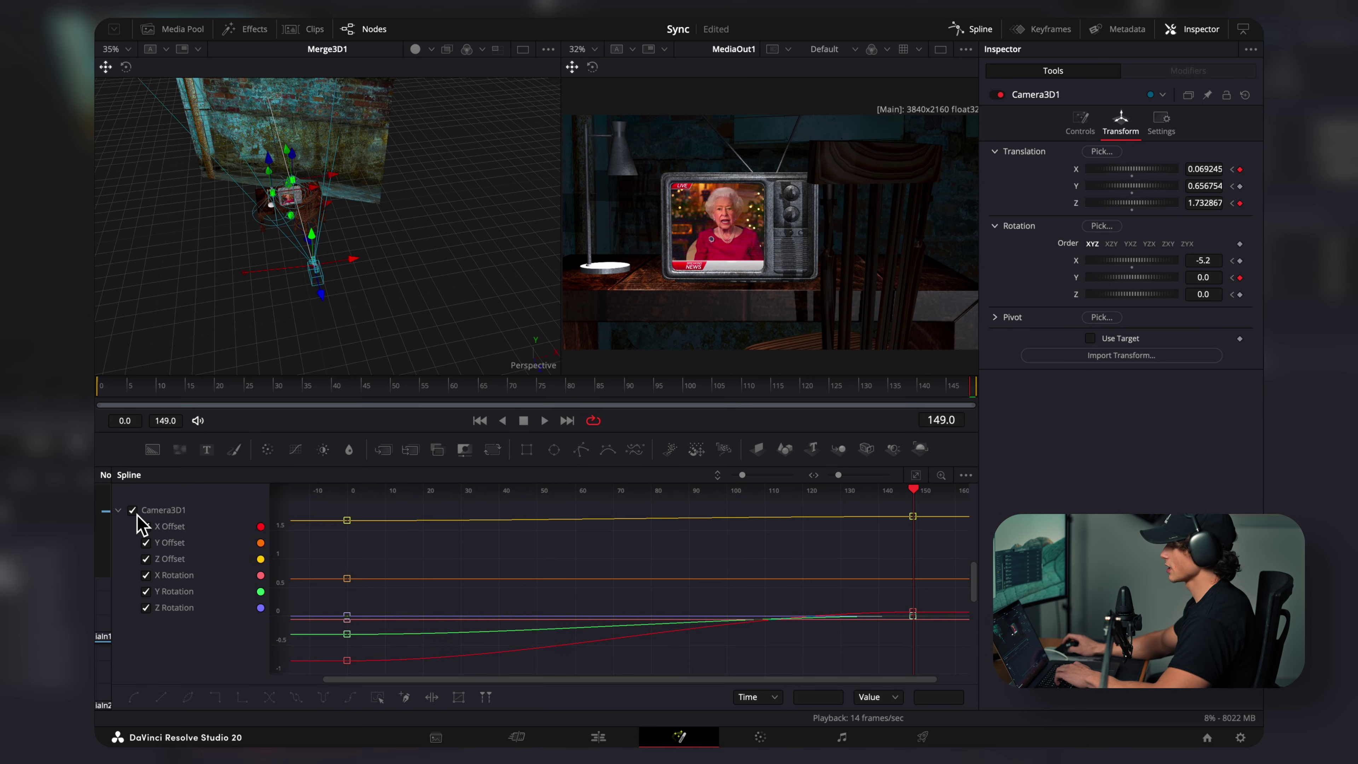
{"action": "key", "text": "ctrl+a"}
{"action": "scroll", "coordinate": [668, 660], "scroll_direction": "down", "scroll_amount": 3}
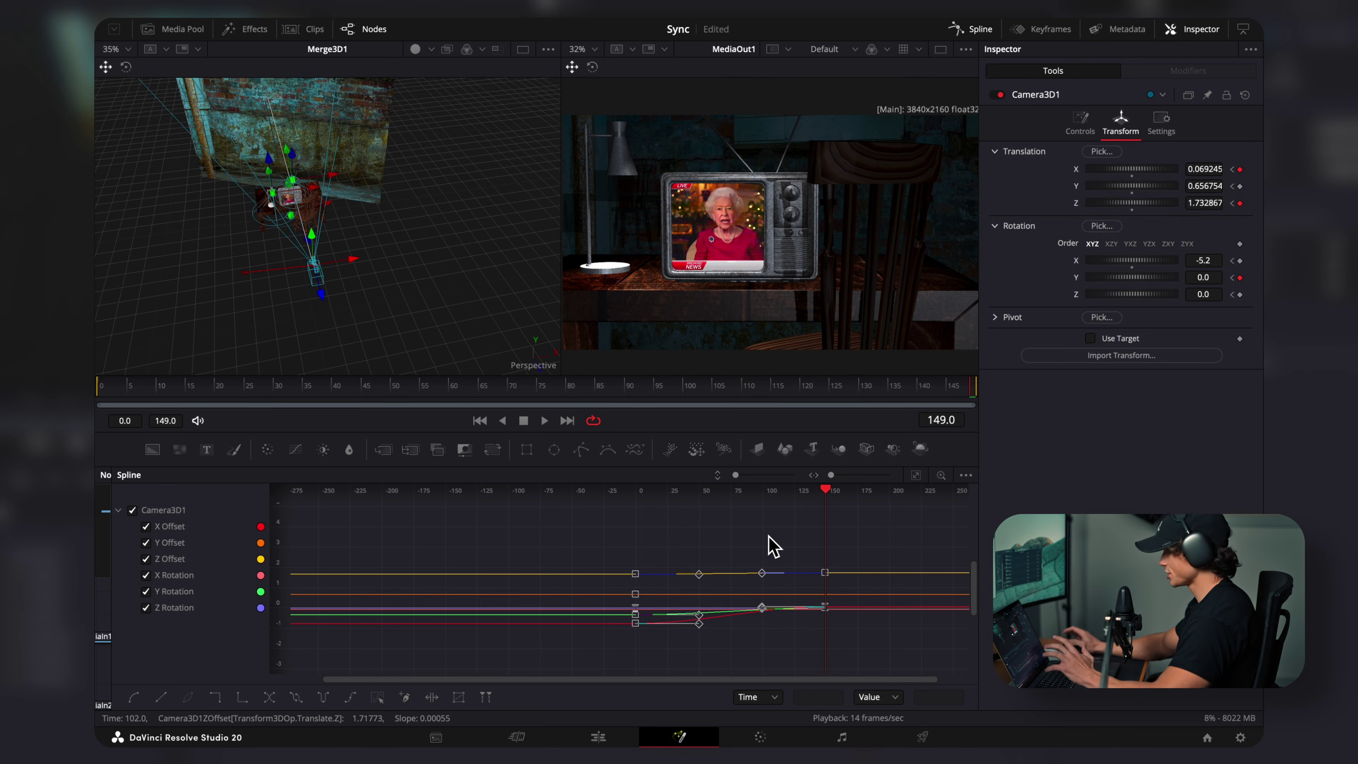
{"action": "key", "text": "shift+4"}
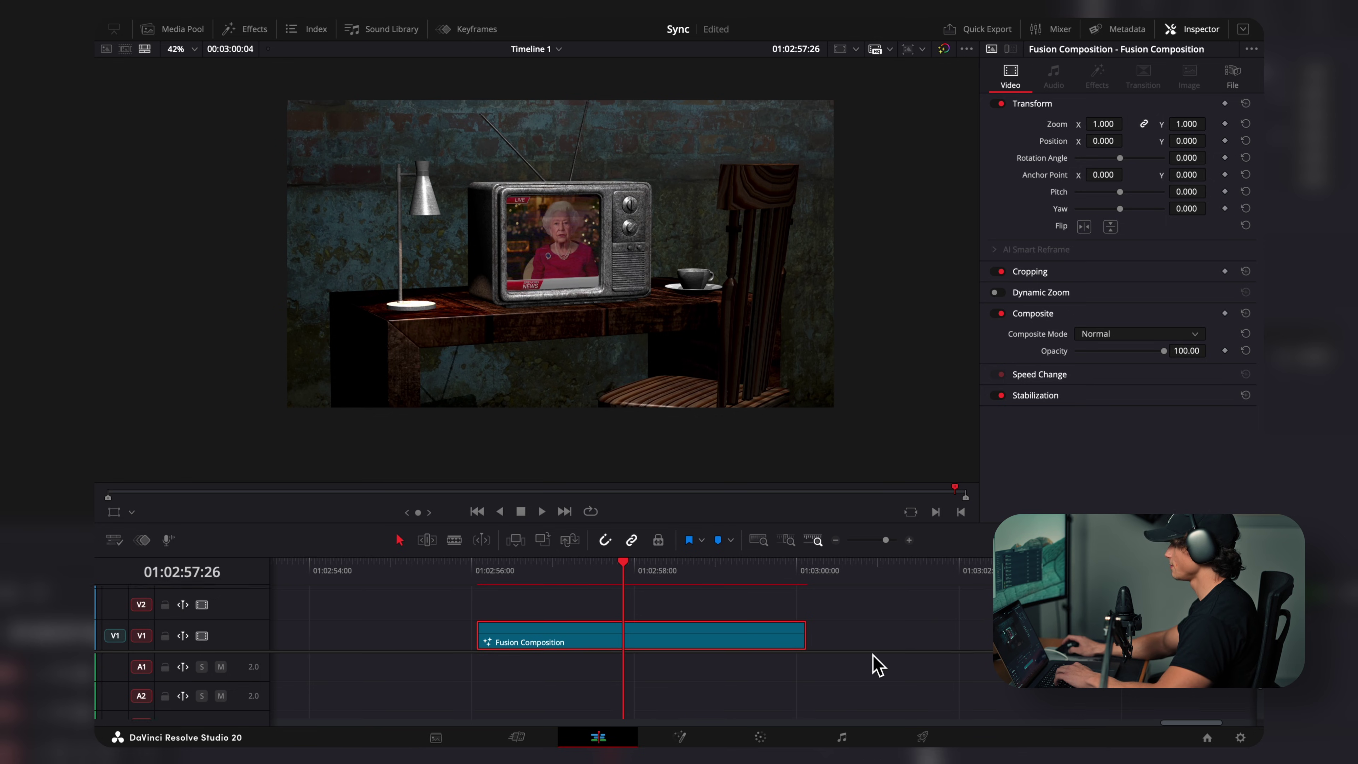
Step: Add new-6zqdxy.mp4 audio on A1 aligned with the composition and an Adjustment Clip on V2
{"action": "key", "text": "ctrl+v"}
{"action": "left_click_drag", "start_coordinate": [727, 694], "coordinate": [578, 694]}
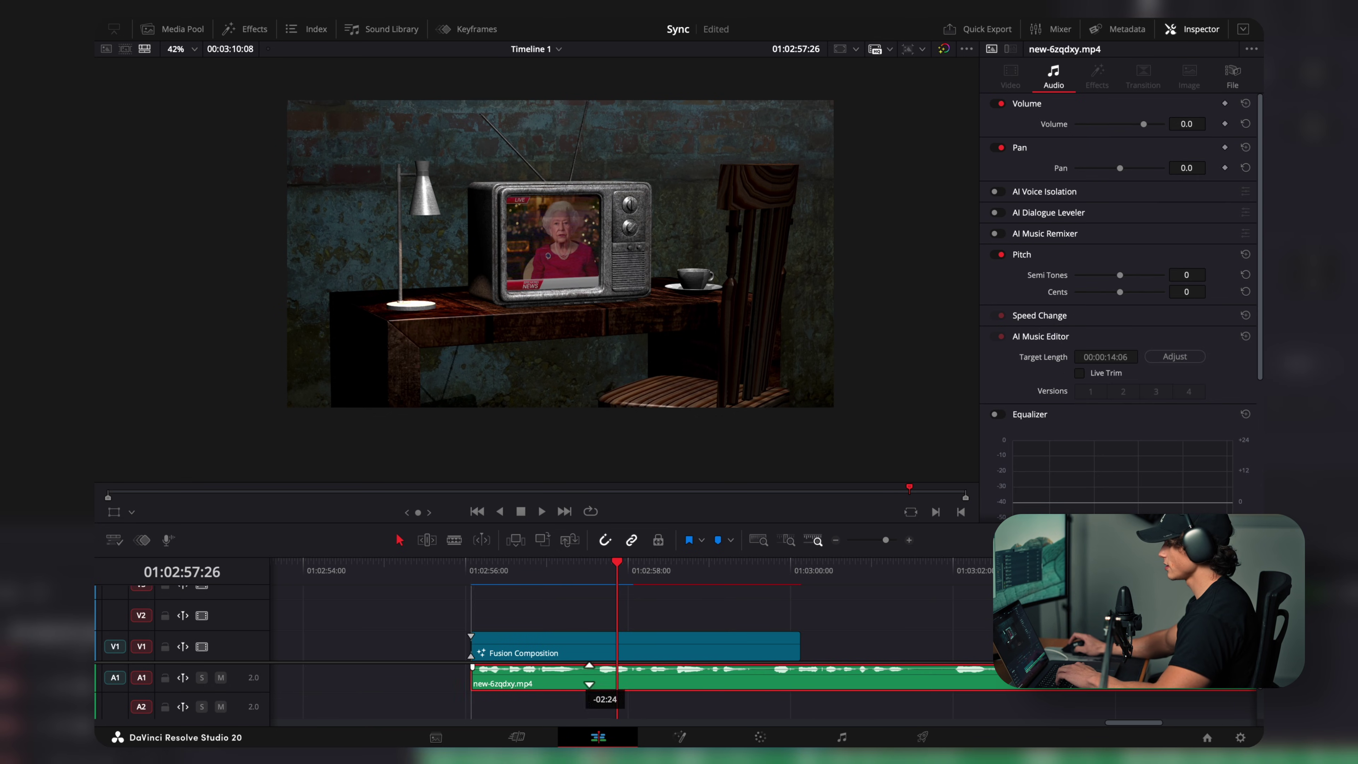
{"action": "left_click", "coordinate": [245, 29]}
{"action": "left_click_drag", "start_coordinate": [291, 132], "coordinate": [880, 639]}
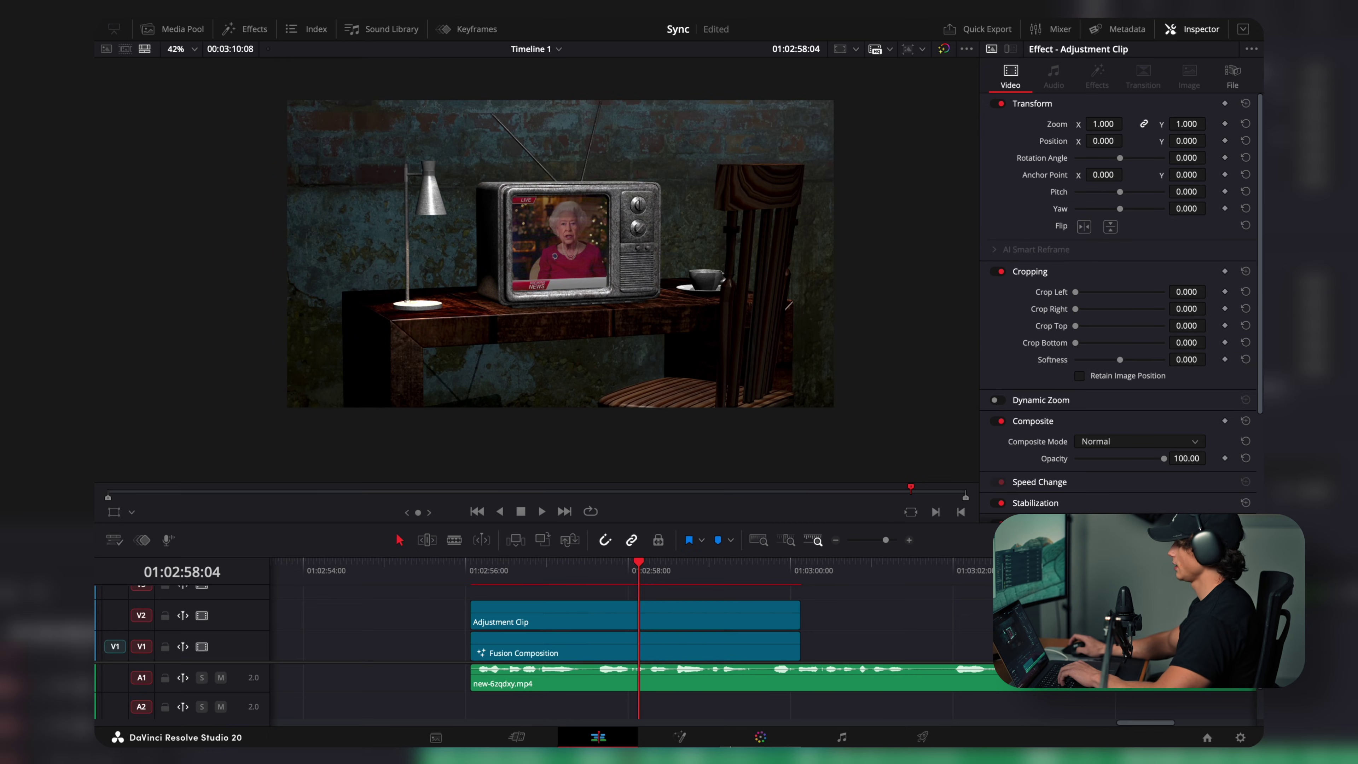
{"action": "left_click", "coordinate": [759, 739]}
Step: Add a corrector node to the grade chain and apply the Warrior Spirit LUT to it
{"action": "right_click", "coordinate": [1020, 284]}
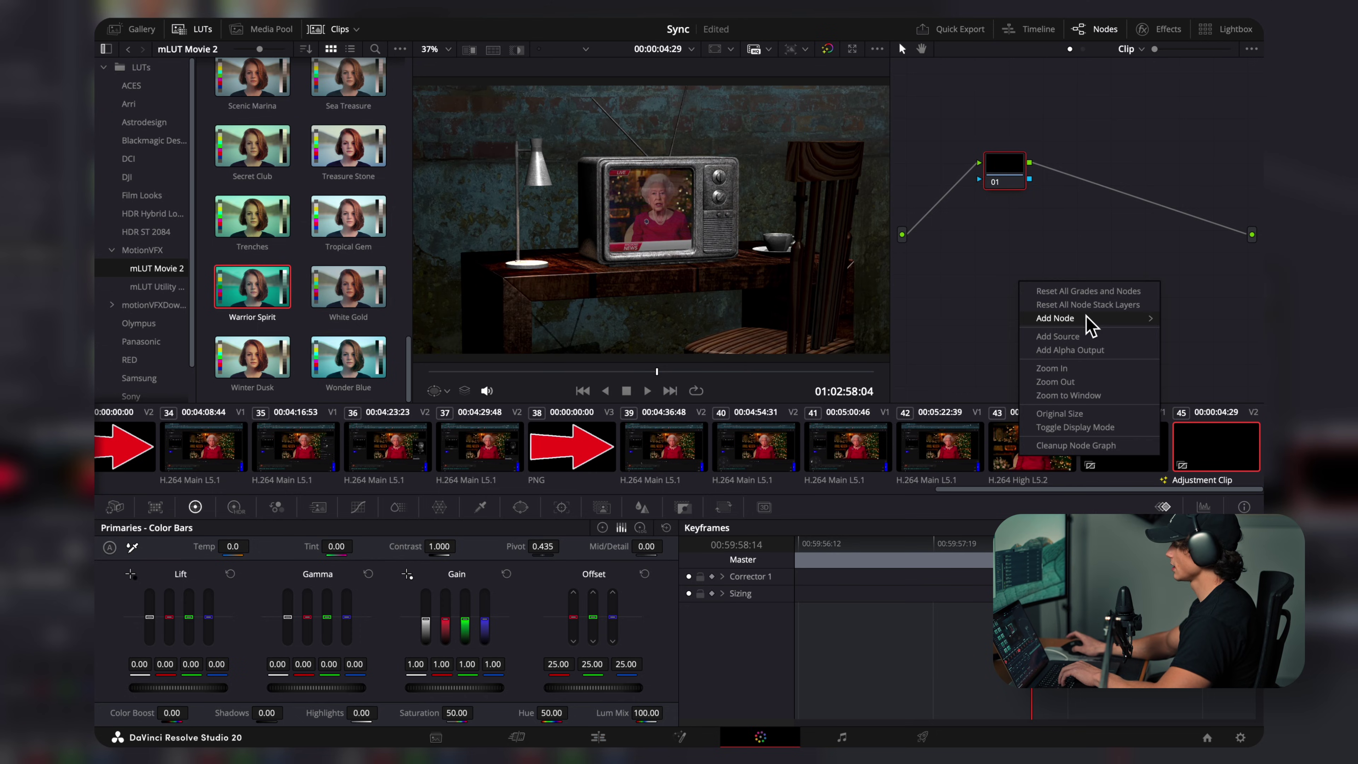
{"action": "mouse_move", "coordinate": [1086, 319]}
{"action": "left_click", "coordinate": [1194, 317]}
{"action": "left_click_drag", "start_coordinate": [1030, 304], "coordinate": [1097, 175]}
{"action": "left_click_drag", "start_coordinate": [235, 303], "coordinate": [1105, 167]}
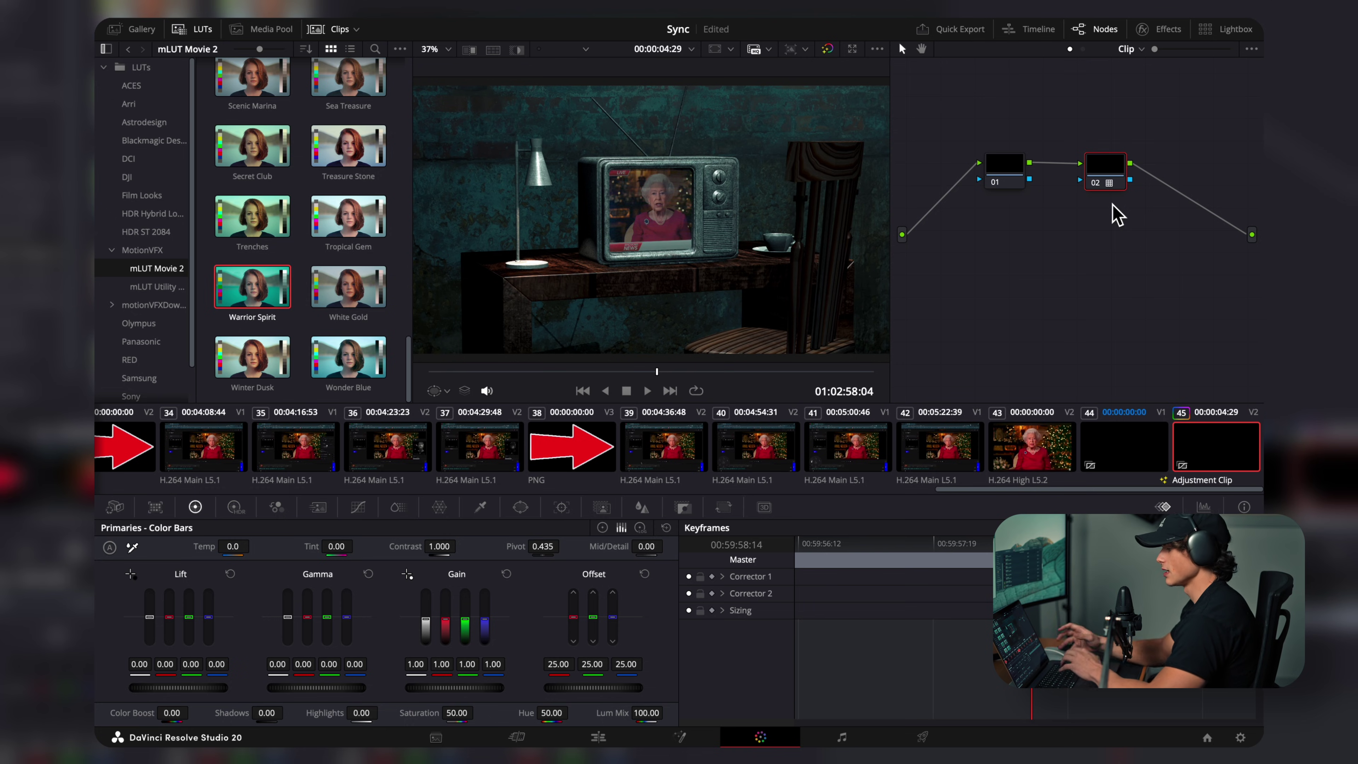
Step: Warm node 01's temperature to 310 with saturation 54.6, then return to the Edit page
{"action": "key", "text": "shift+l"}
{"action": "left_click", "coordinate": [1006, 176]}
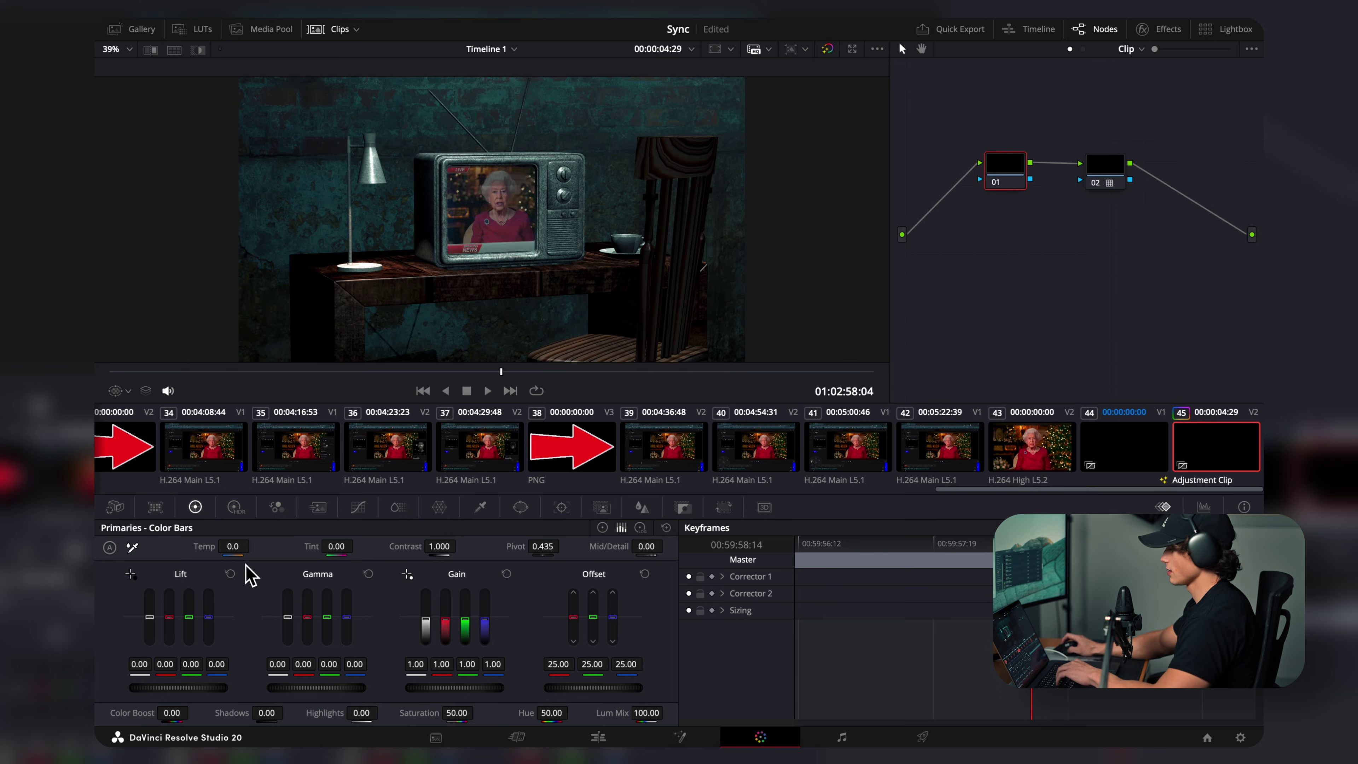
{"action": "left_click_drag", "start_coordinate": [234, 553], "coordinate": [254, 546]}
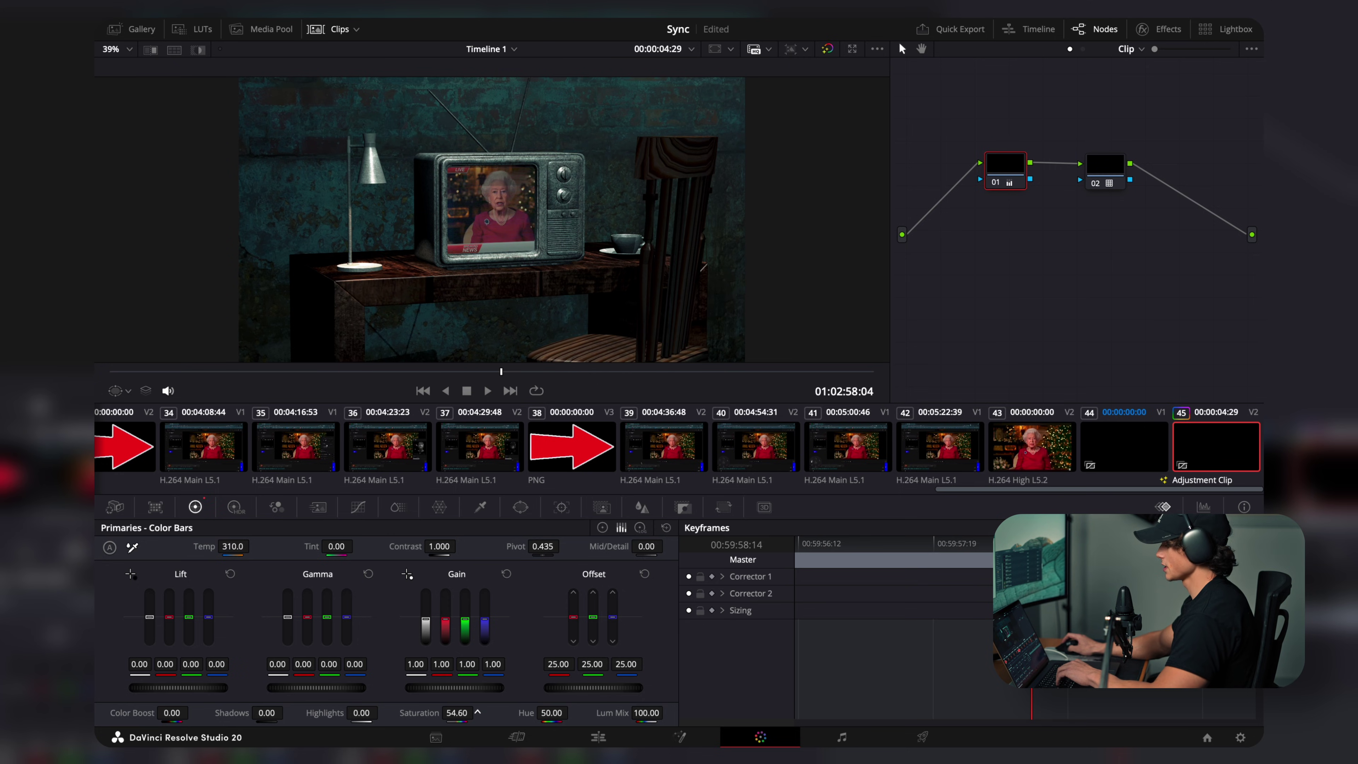
{"action": "key", "text": "shift+4"}
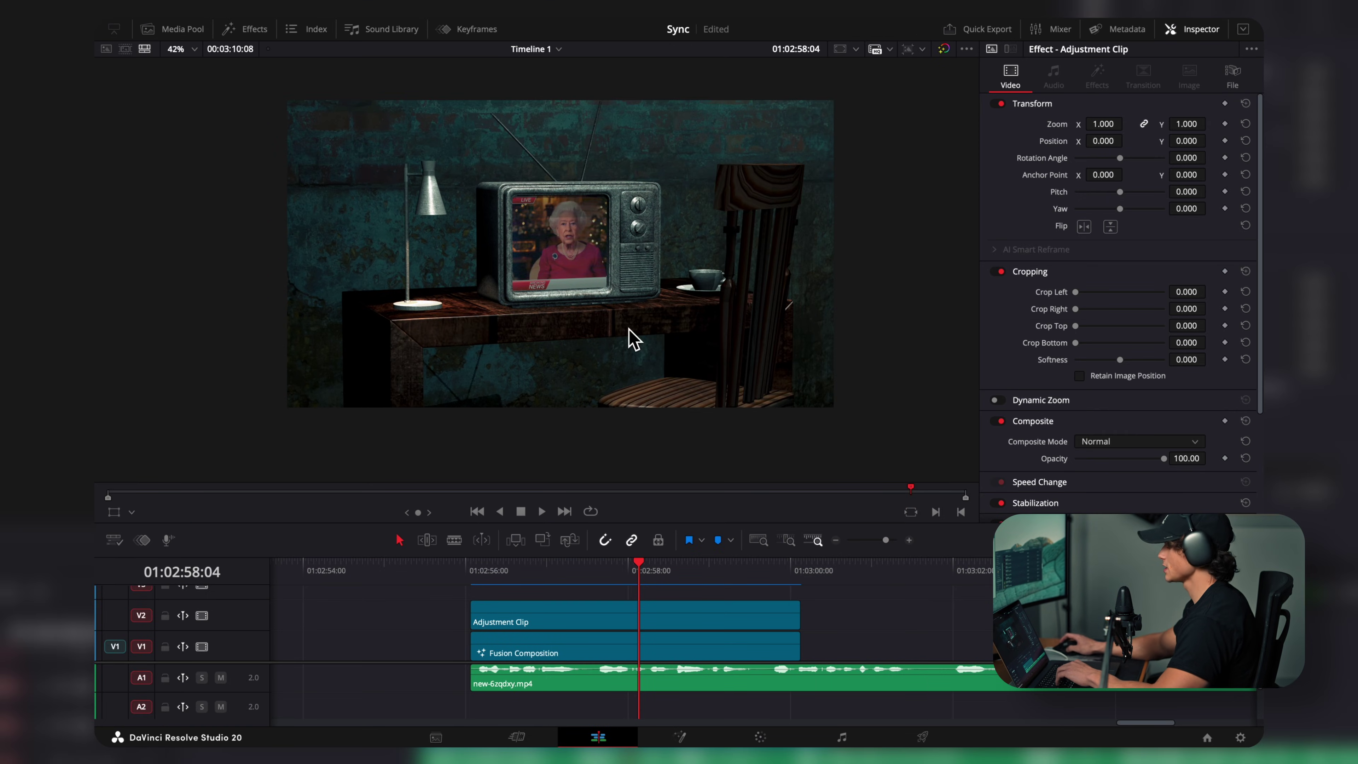
Step: Apply Zoom Blur to the Adjustment Clip and raise Center Exclusion to keep the centre sharp
{"action": "left_click", "coordinate": [245, 29]}
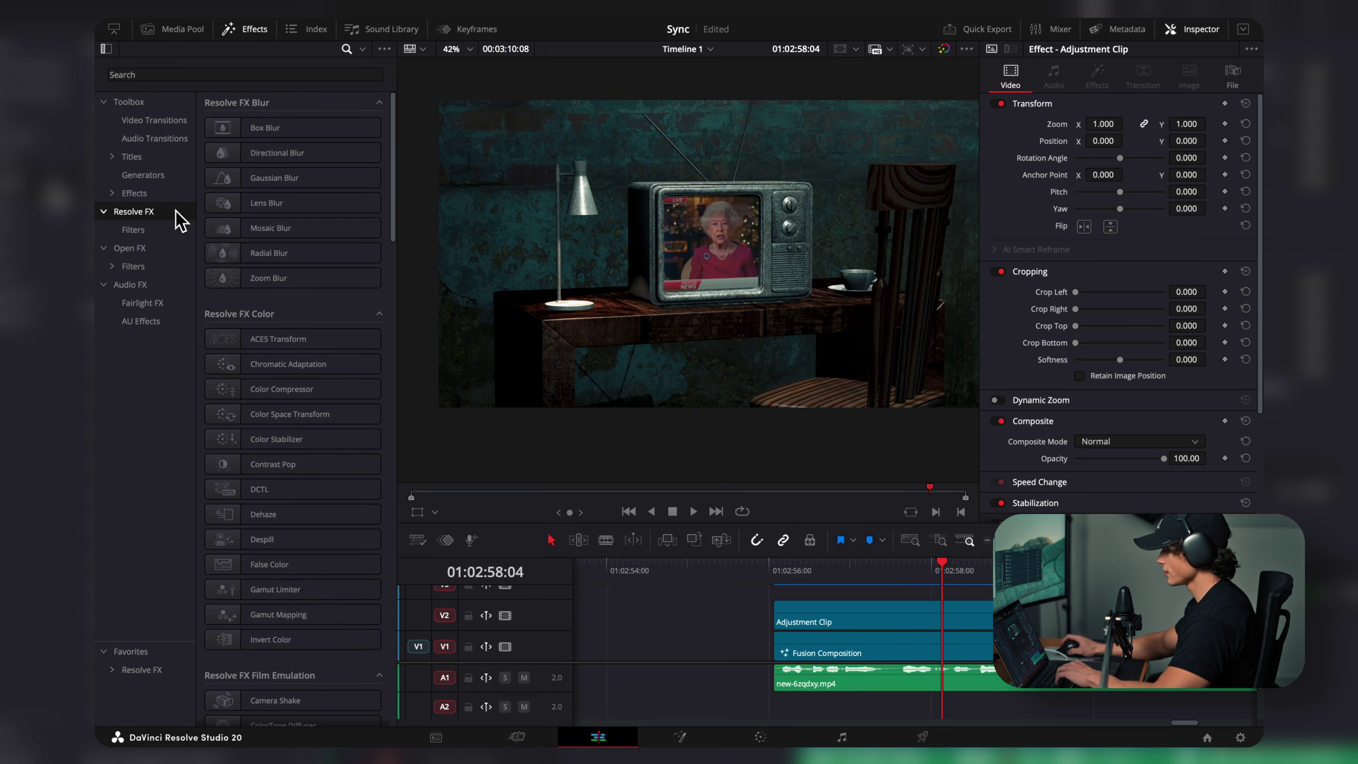
{"action": "left_click_drag", "start_coordinate": [306, 279], "coordinate": [867, 621]}
{"action": "left_click_drag", "start_coordinate": [1081, 191], "coordinate": [1154, 210]}
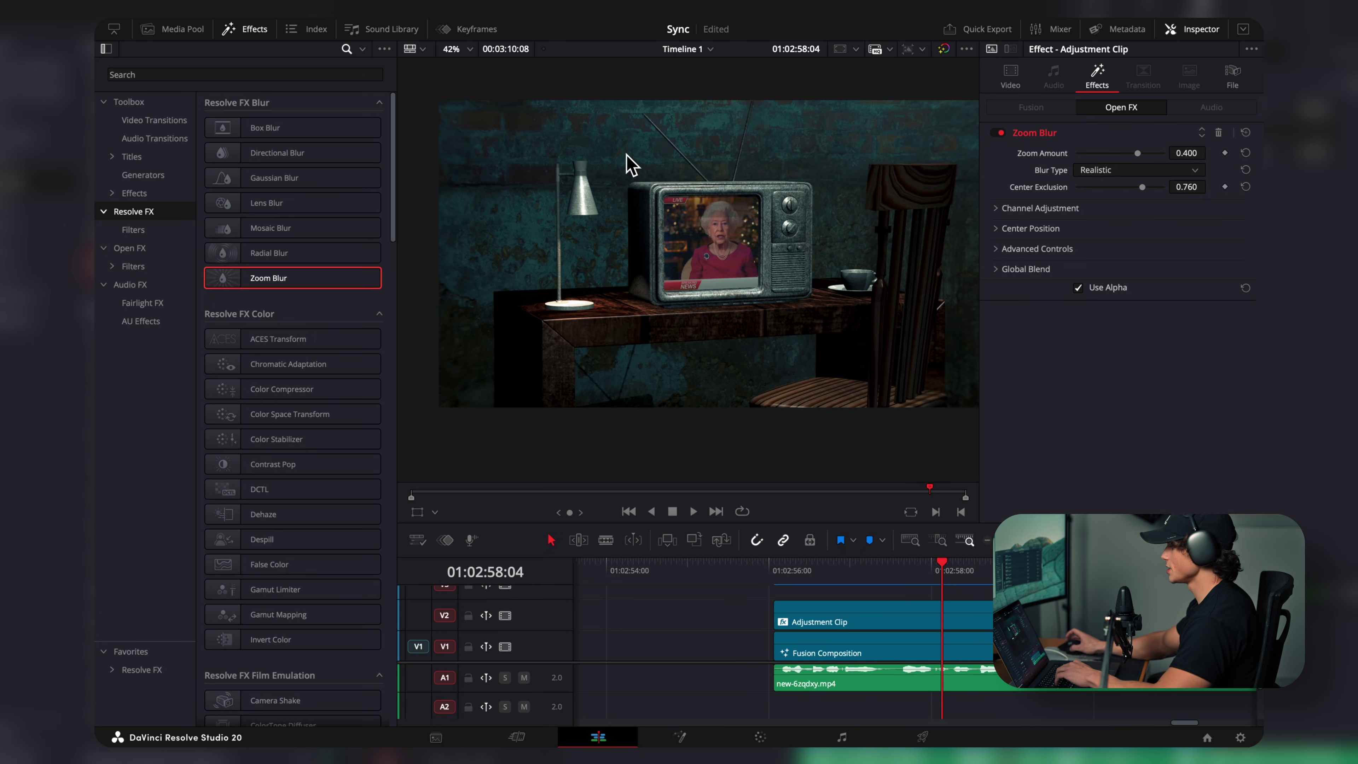
Step: Add a Vignette with size 0.858 and softness 0.705, then scrub to preview the effects
{"action": "left_click", "coordinate": [246, 74]}
{"action": "type", "text": "vi"}
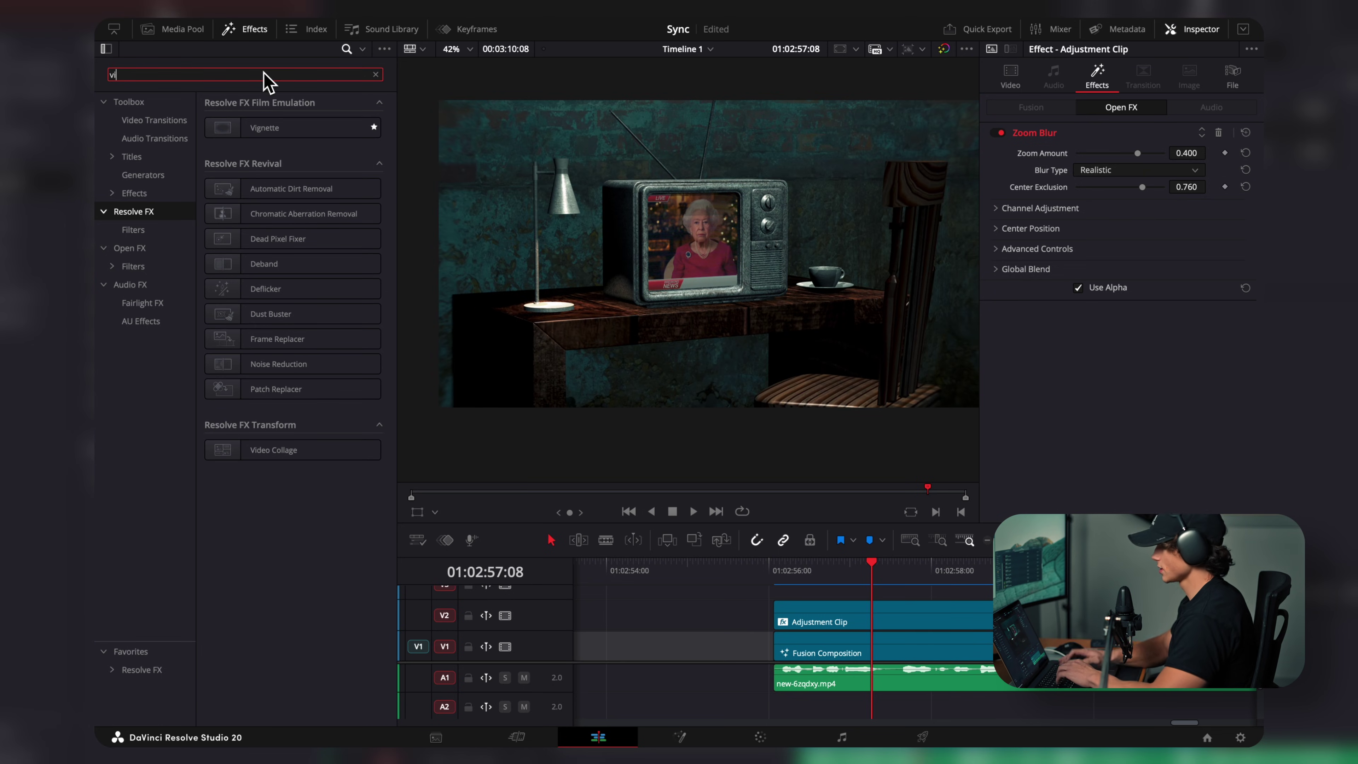
{"action": "left_click_drag", "start_coordinate": [300, 128], "coordinate": [915, 621]}
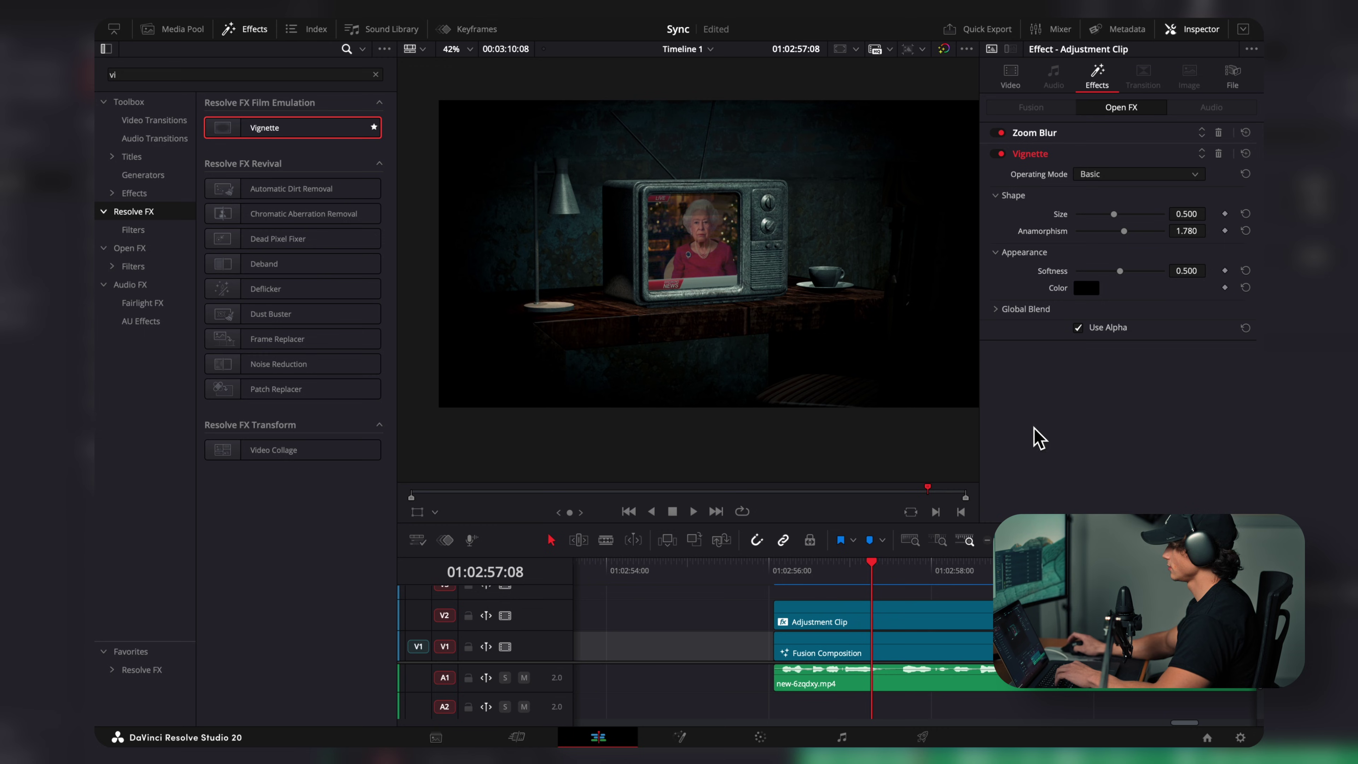
{"action": "left_click_drag", "start_coordinate": [1117, 217], "coordinate": [1131, 216]}
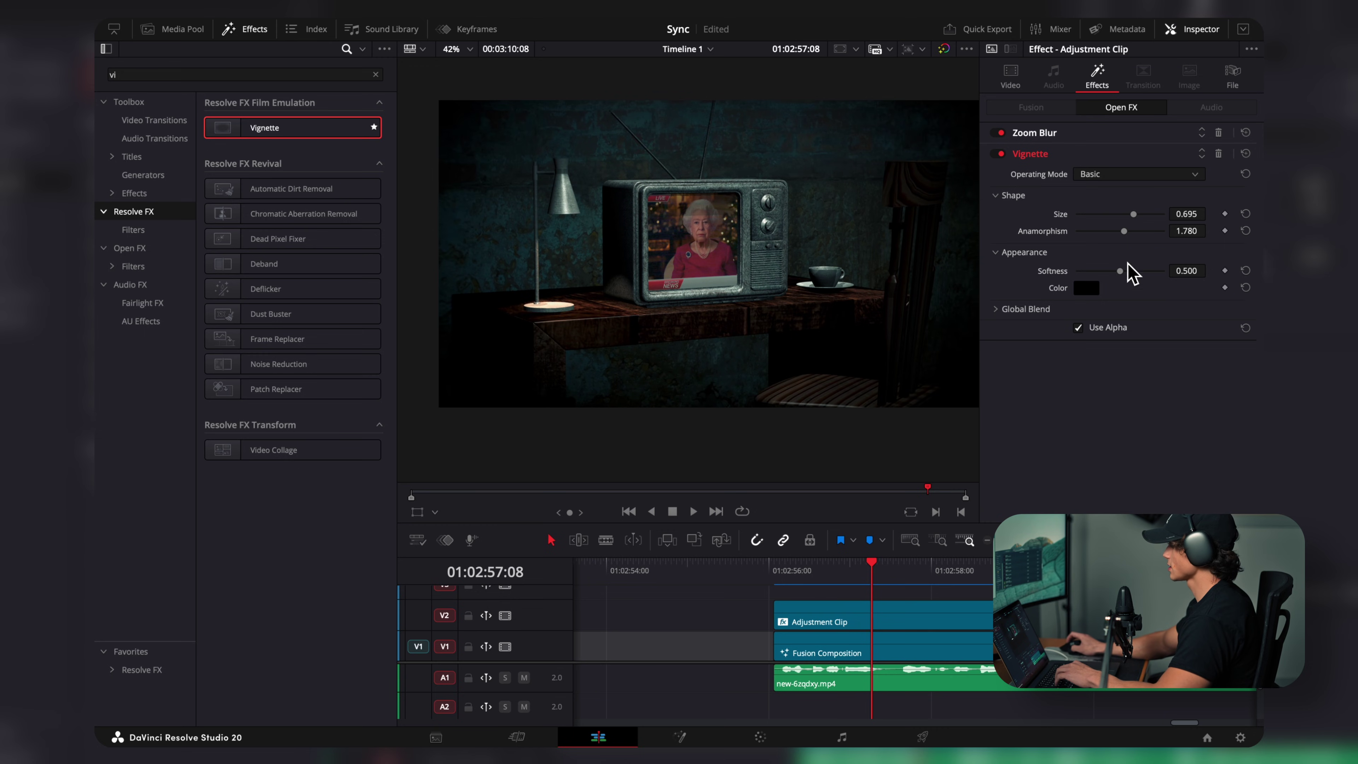
{"action": "left_click_drag", "start_coordinate": [1125, 273], "coordinate": [1142, 278]}
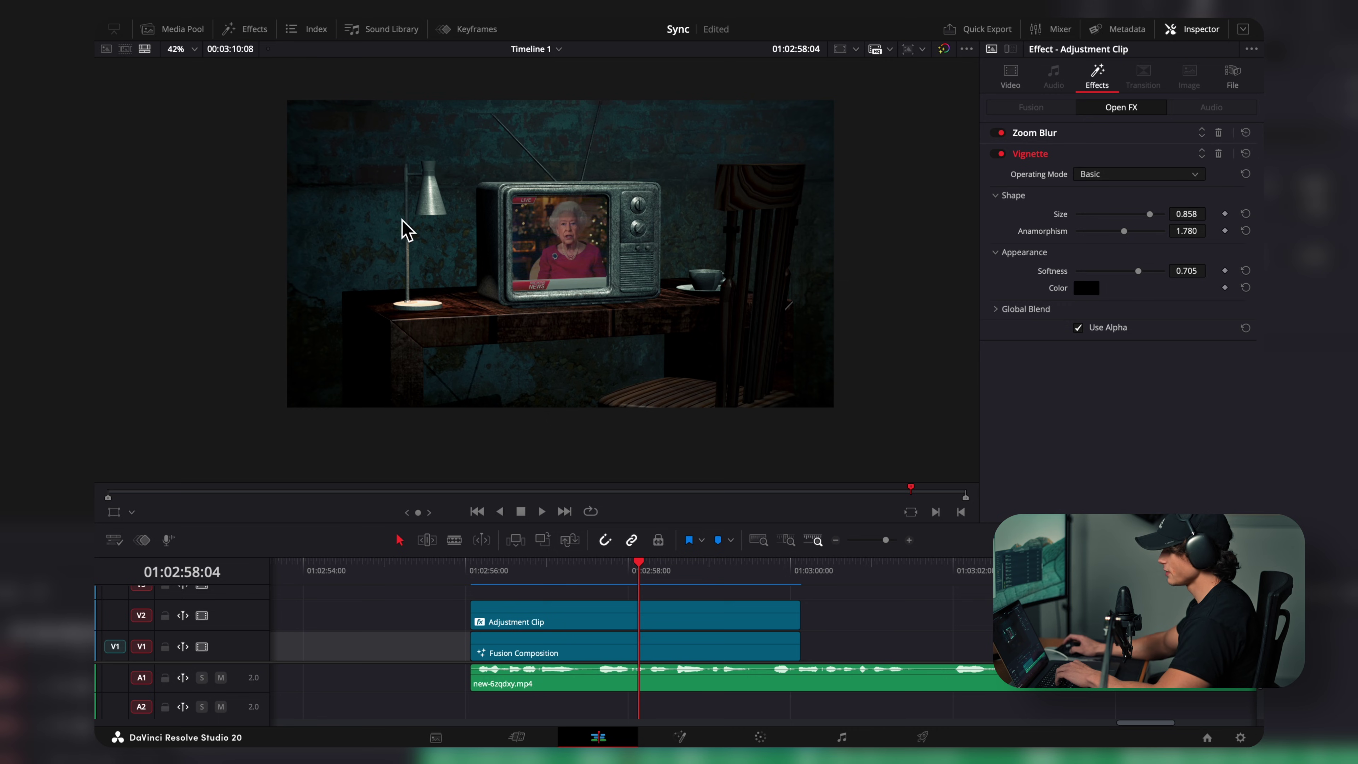
{"action": "left_click_drag", "start_coordinate": [627, 568], "coordinate": [599, 585]}
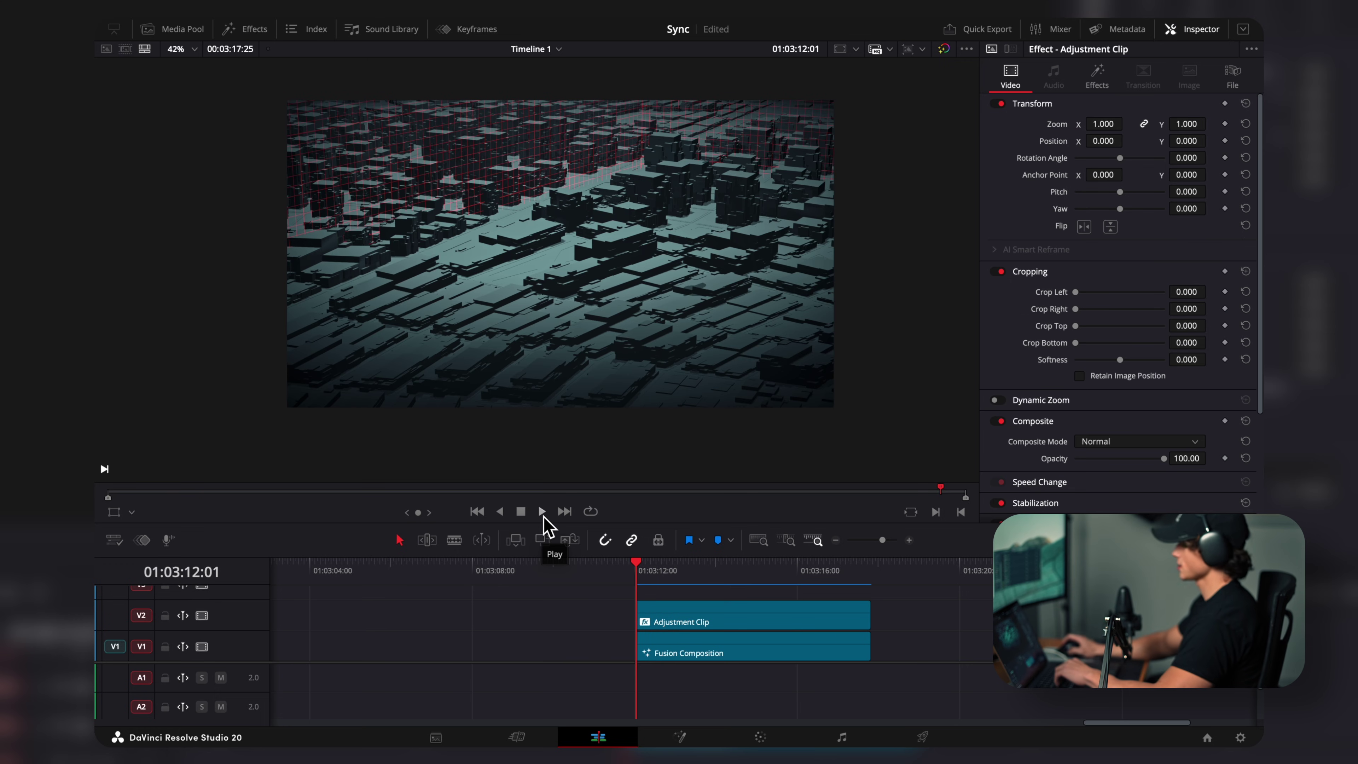
Step: Play the city scene and show the FBXMesh3D1 ground plane framed in the left viewer
{"action": "left_click", "coordinate": [542, 513]}
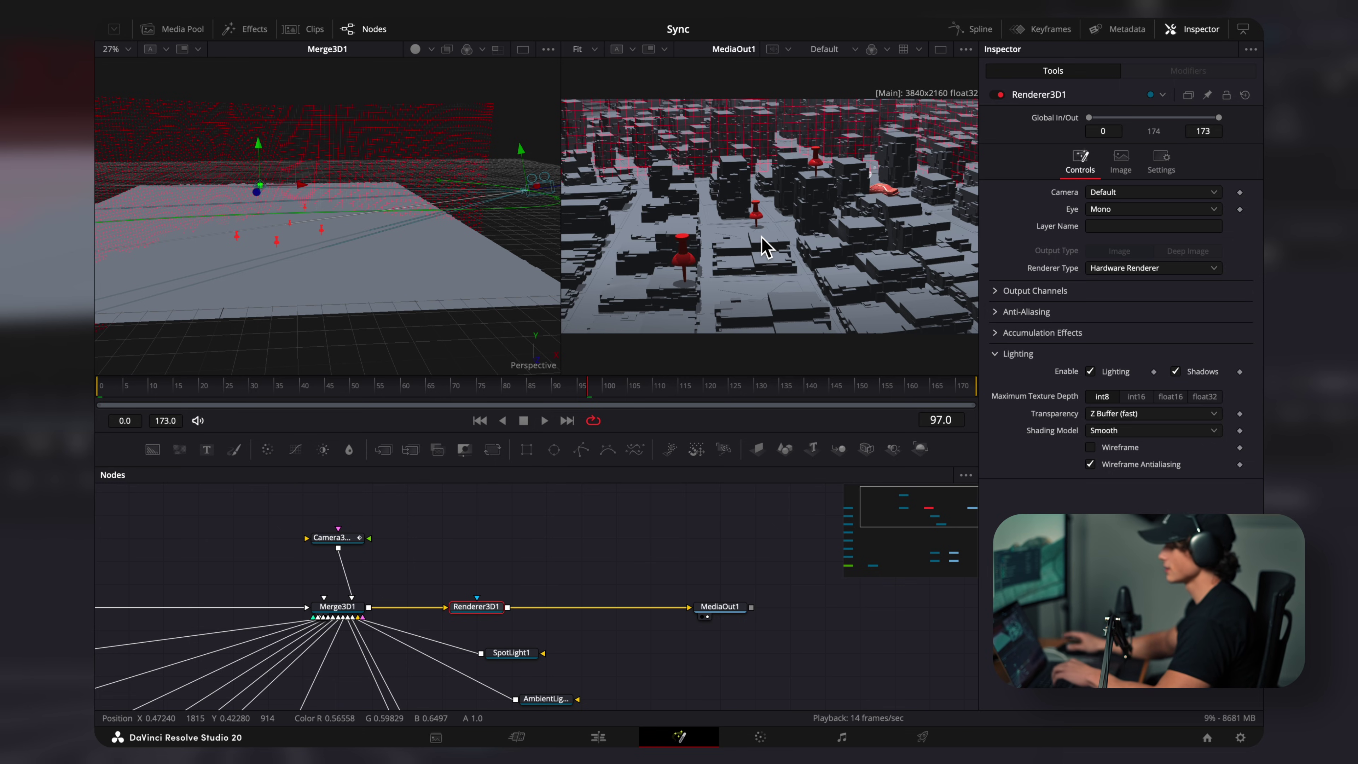
{"action": "left_click_drag", "start_coordinate": [502, 498], "coordinate": [902, 502]}
{"action": "left_click", "coordinate": [422, 567]}
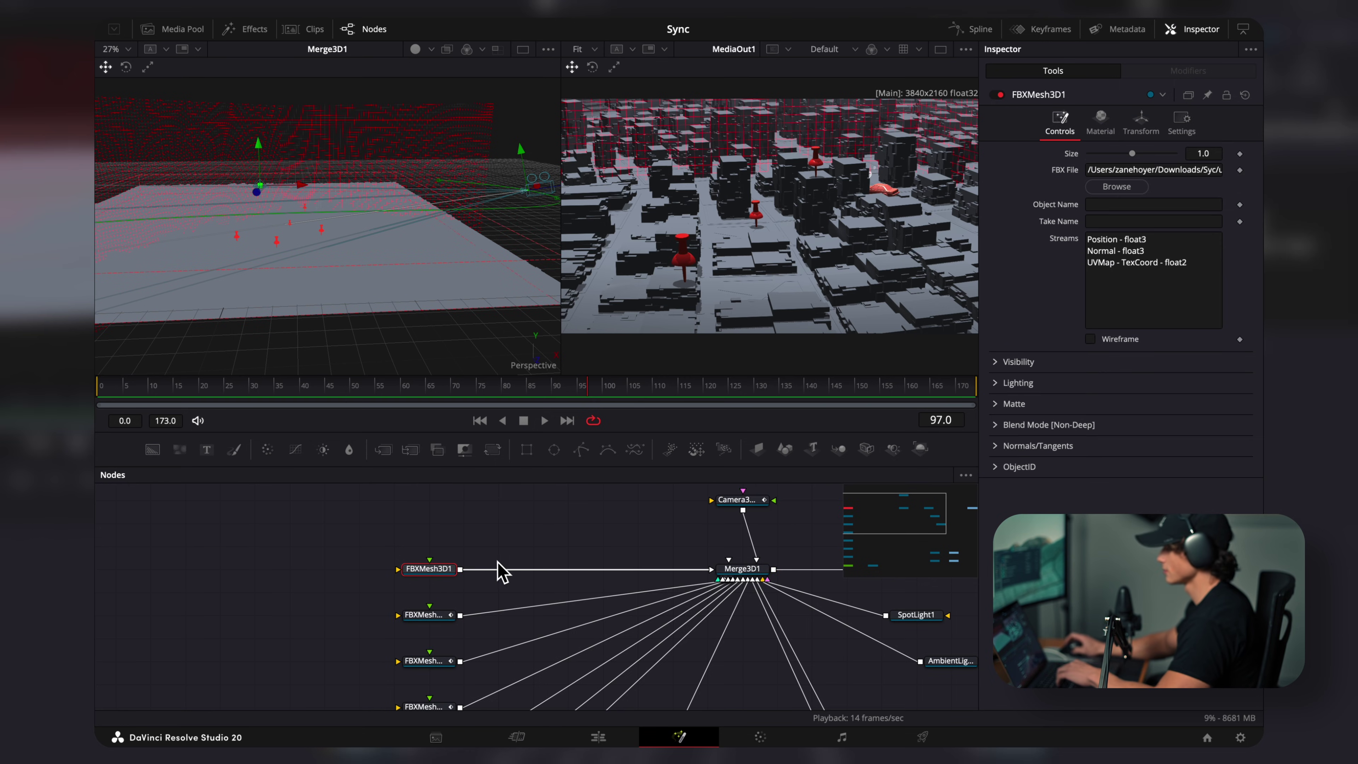
{"action": "key", "text": "1"}
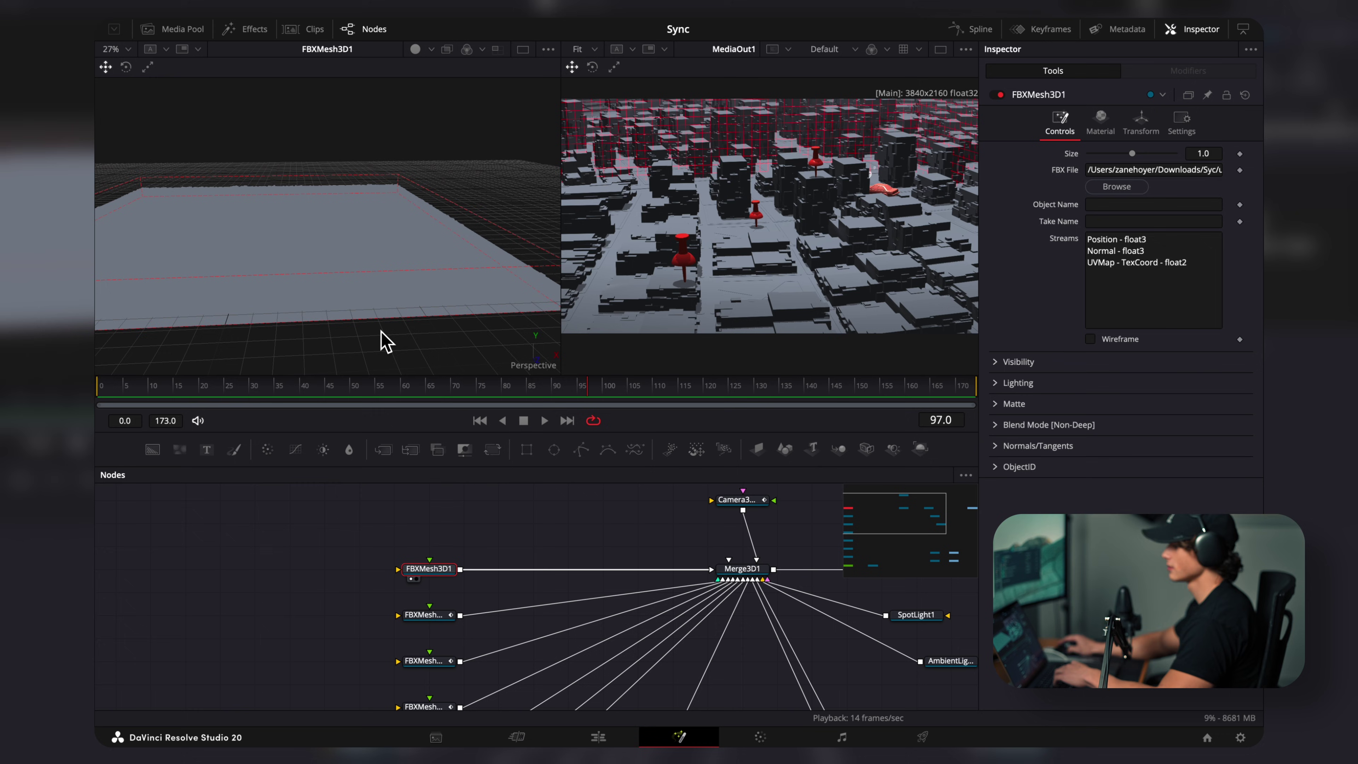
{"action": "key", "text": "f"}
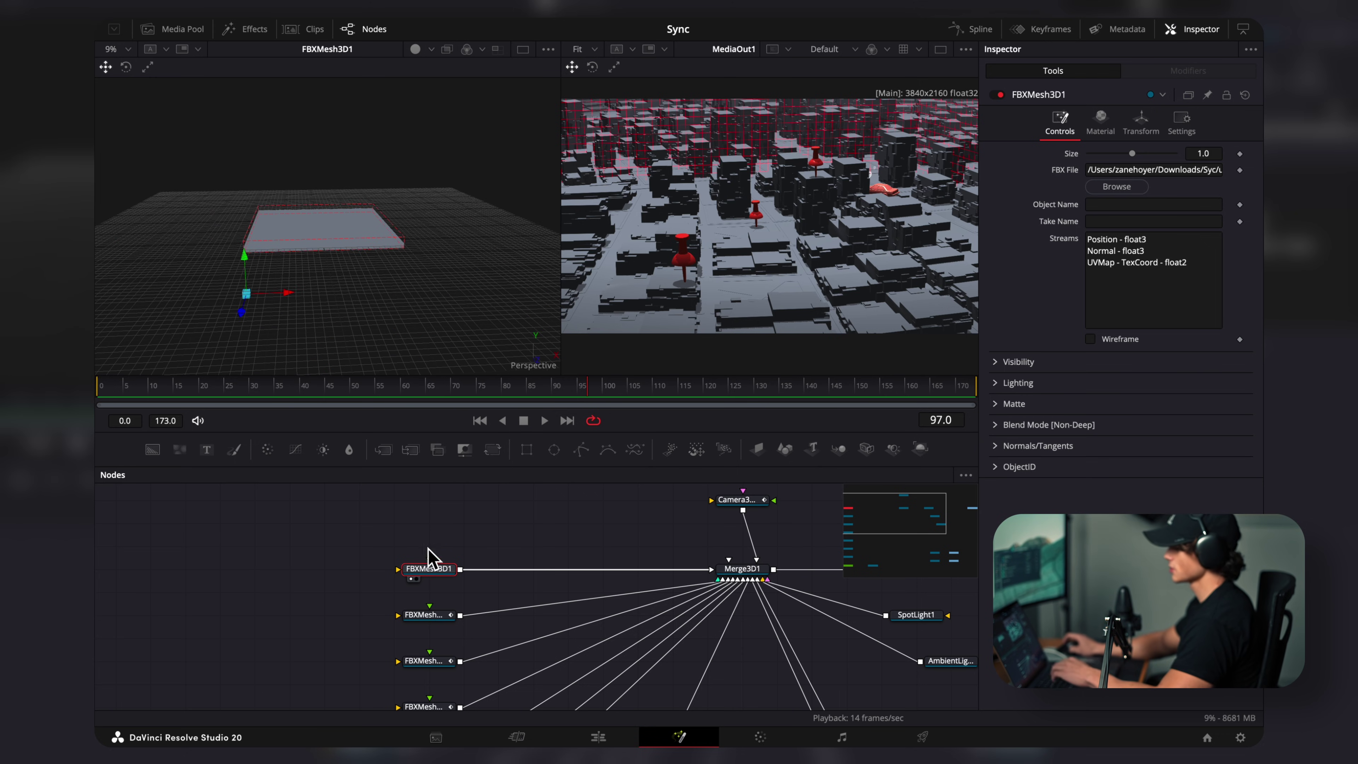
Step: Check the ground plane's transform (scale 0.00003), then view the FBXMesh3D2 pin mesh
{"action": "left_click", "coordinate": [1141, 124]}
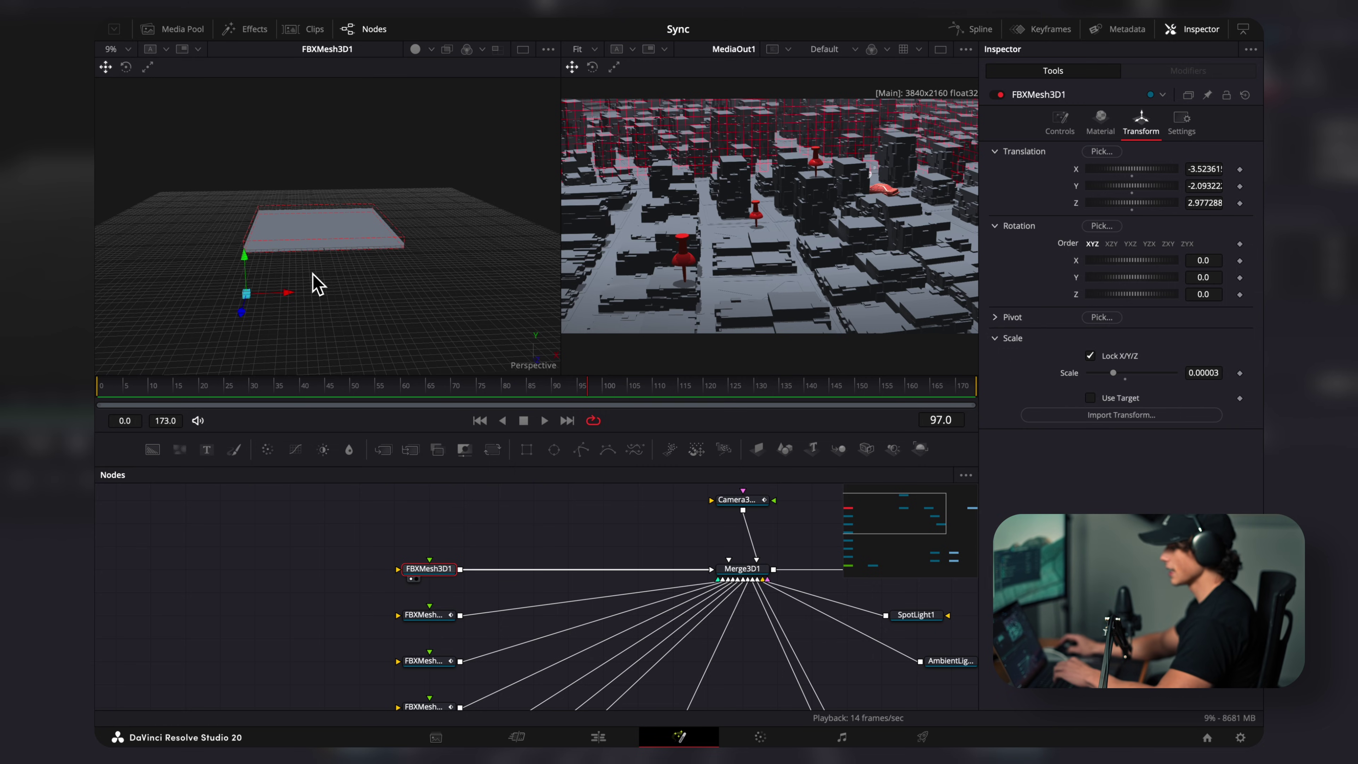
{"action": "left_click_drag", "start_coordinate": [372, 289], "coordinate": [332, 334]}
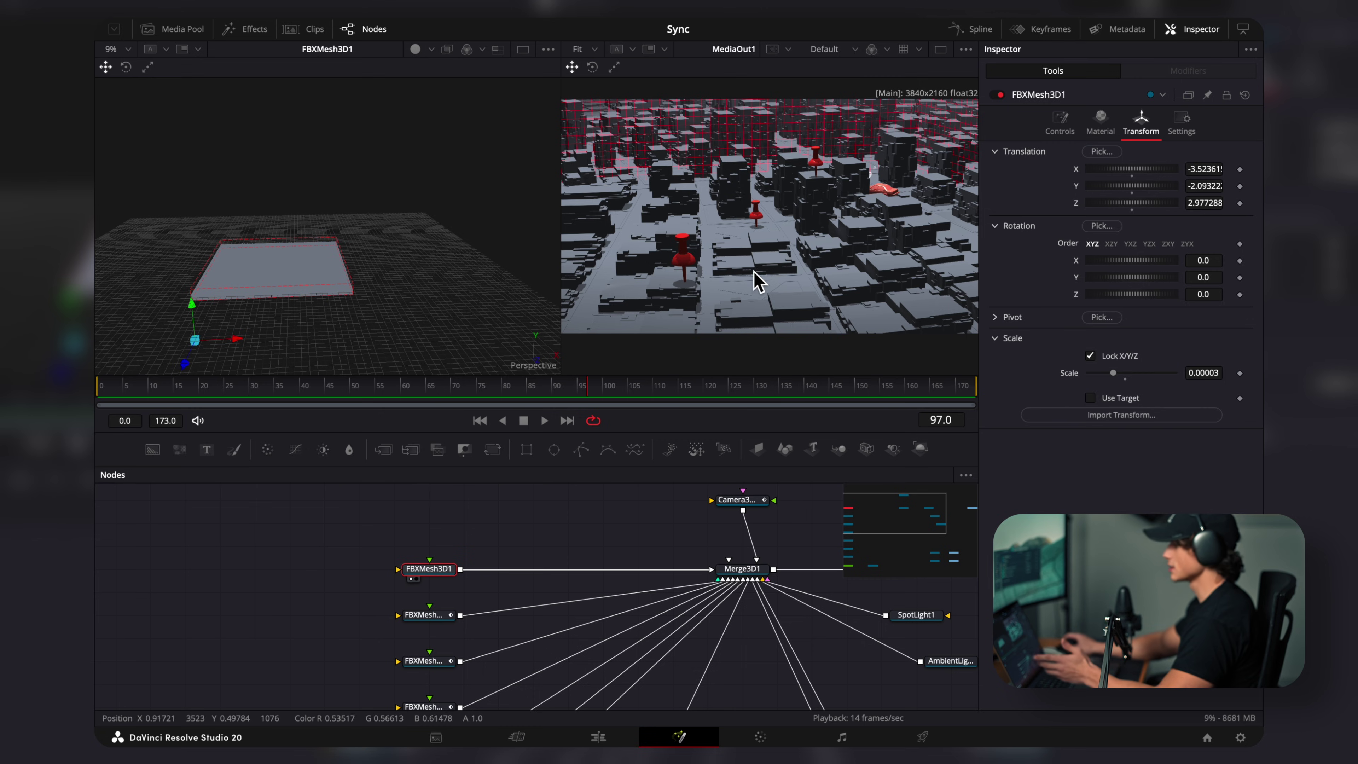
{"action": "left_click_drag", "start_coordinate": [423, 614], "coordinate": [337, 233]}
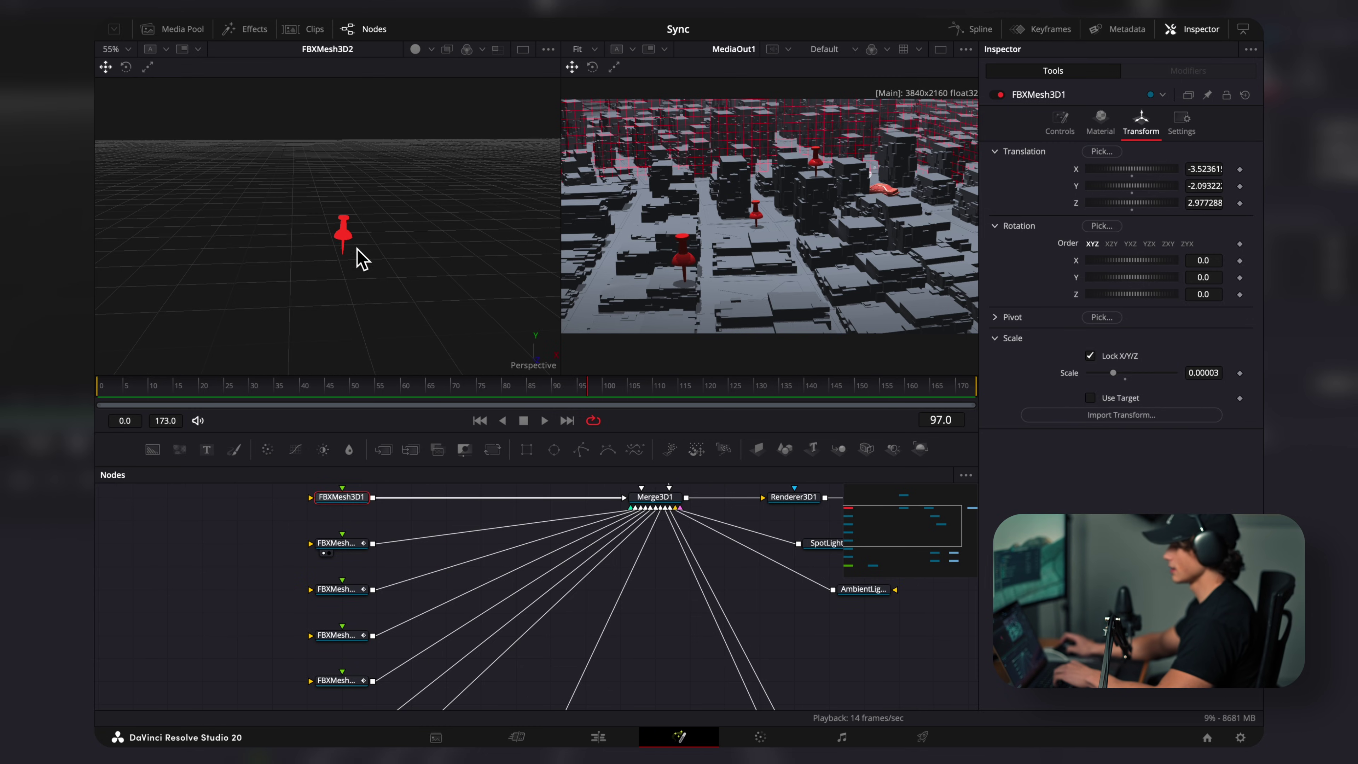
Step: Review the FBXMesh3D2 pin's drop from Y 1.06 to 0.228 across frames 0–34, then view frame 78
{"action": "left_click", "coordinate": [337, 543]}
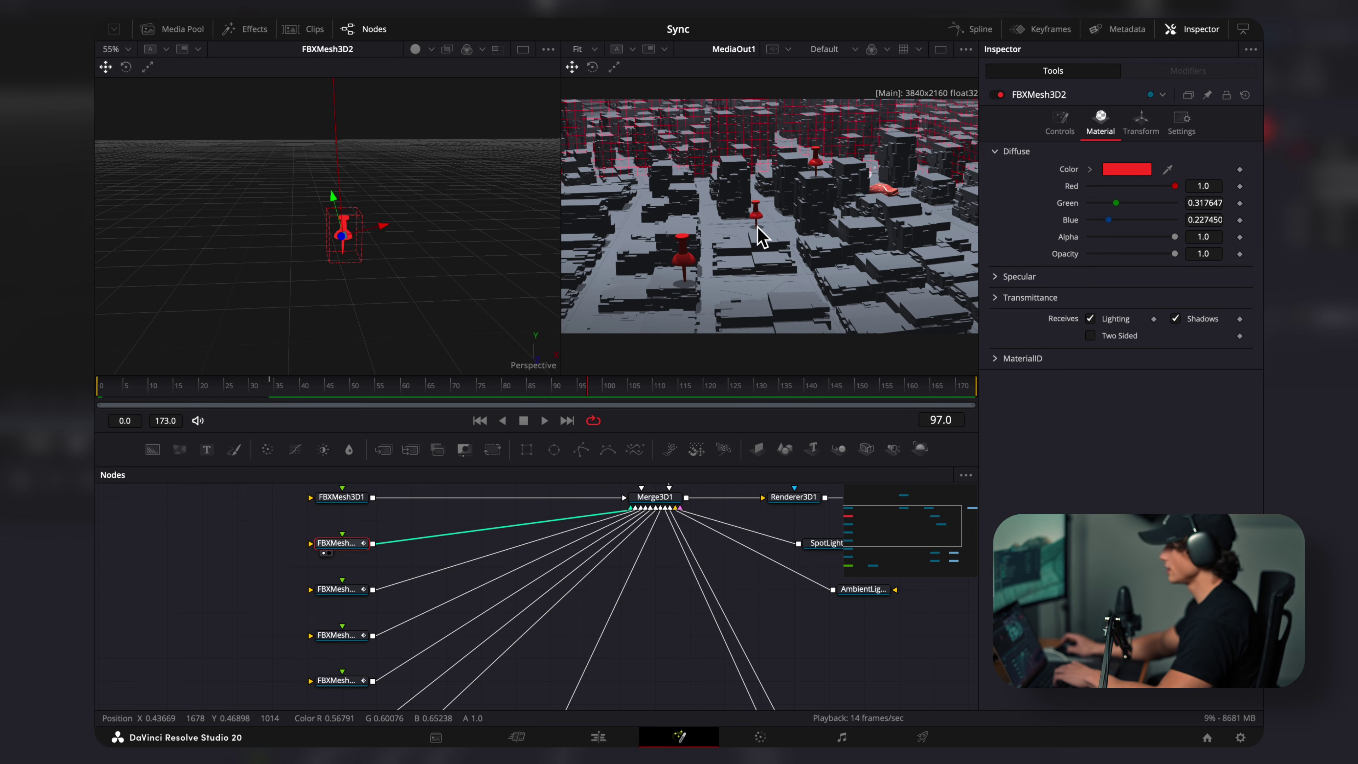
{"action": "key", "text": "Home"}
{"action": "left_click", "coordinate": [1140, 123]}
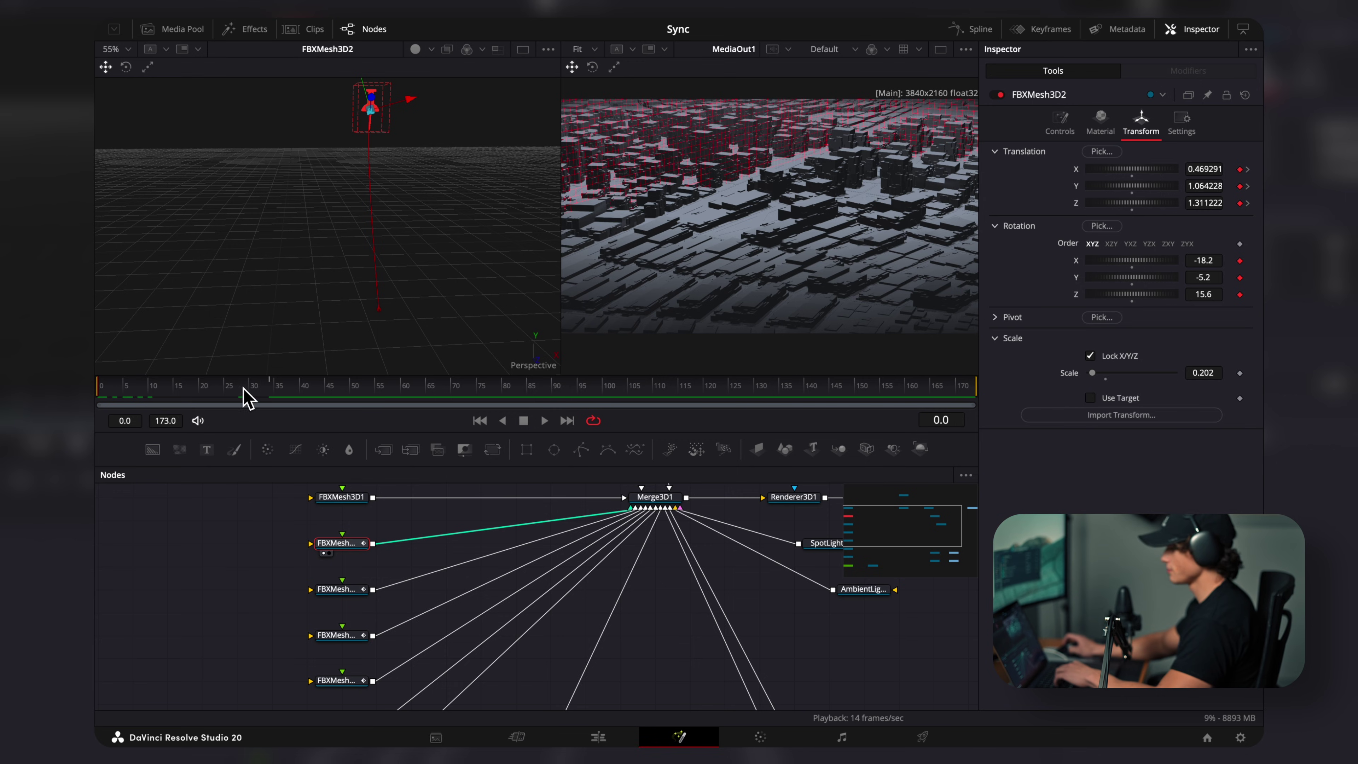
{"action": "left_click", "coordinate": [272, 391]}
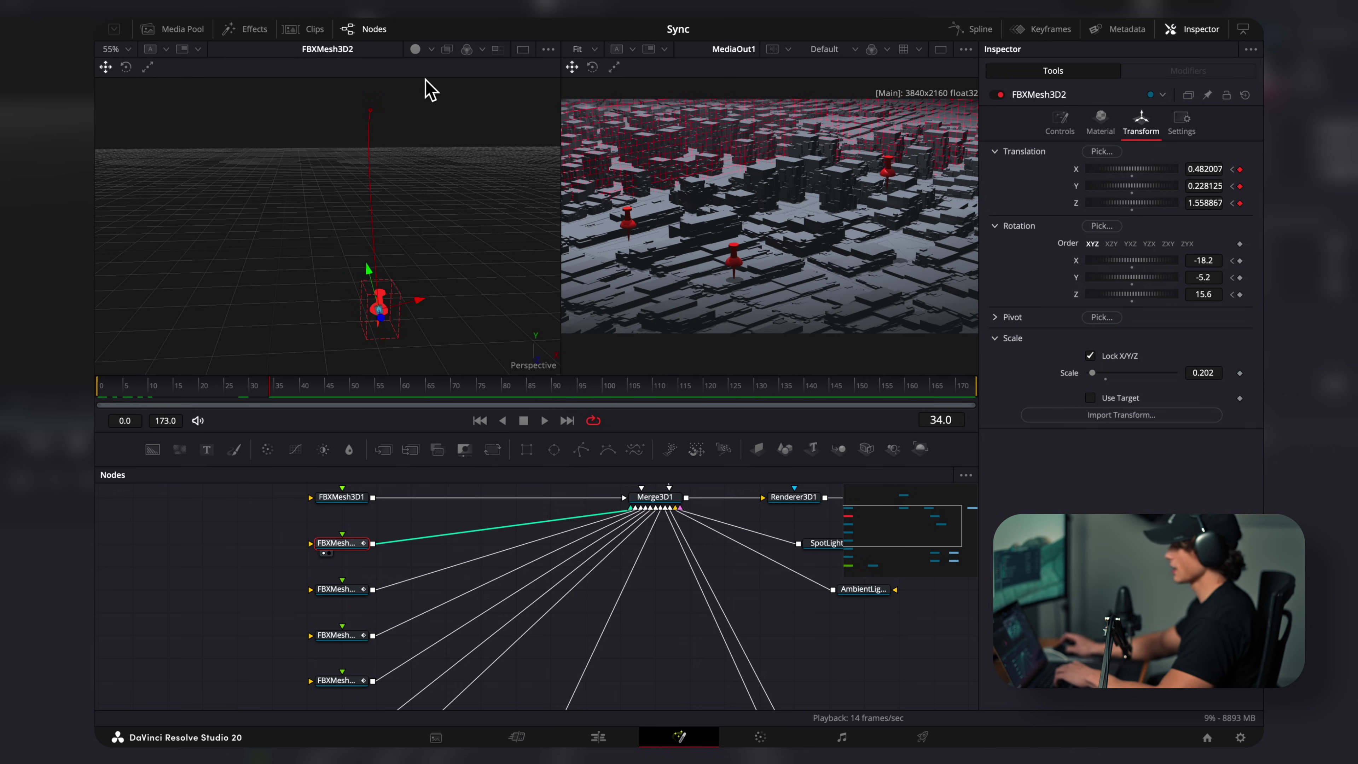
{"action": "key", "text": "Home"}
{"action": "key", "text": "space"}
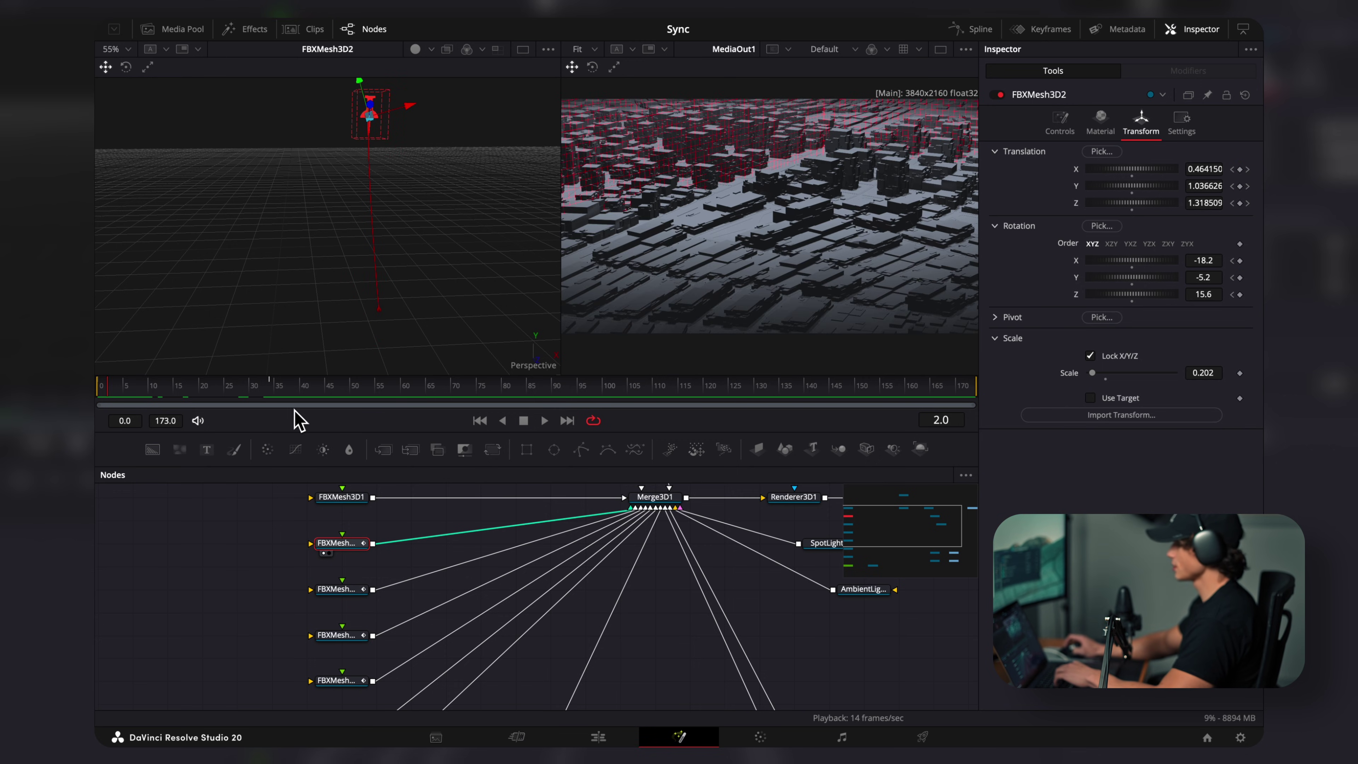
{"action": "left_click", "coordinate": [162, 399]}
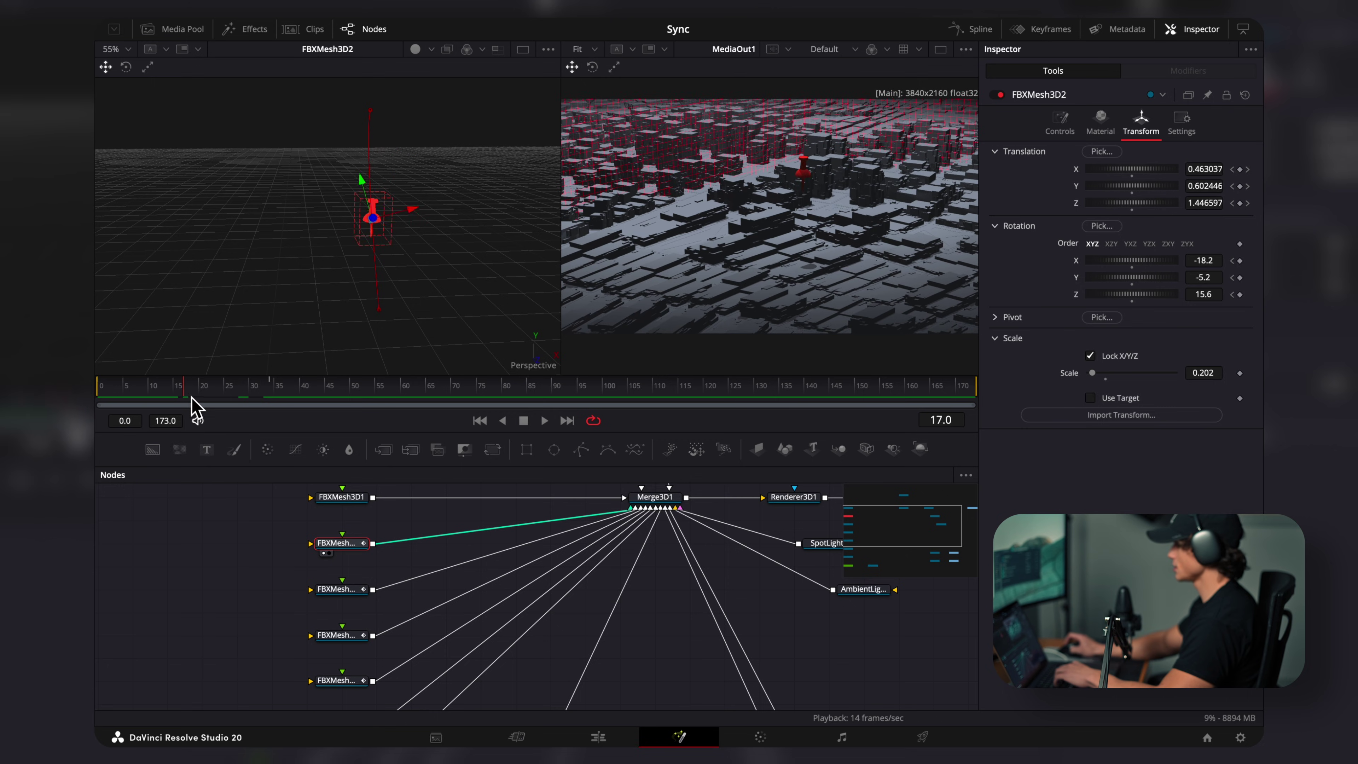
{"action": "left_click", "coordinate": [262, 394]}
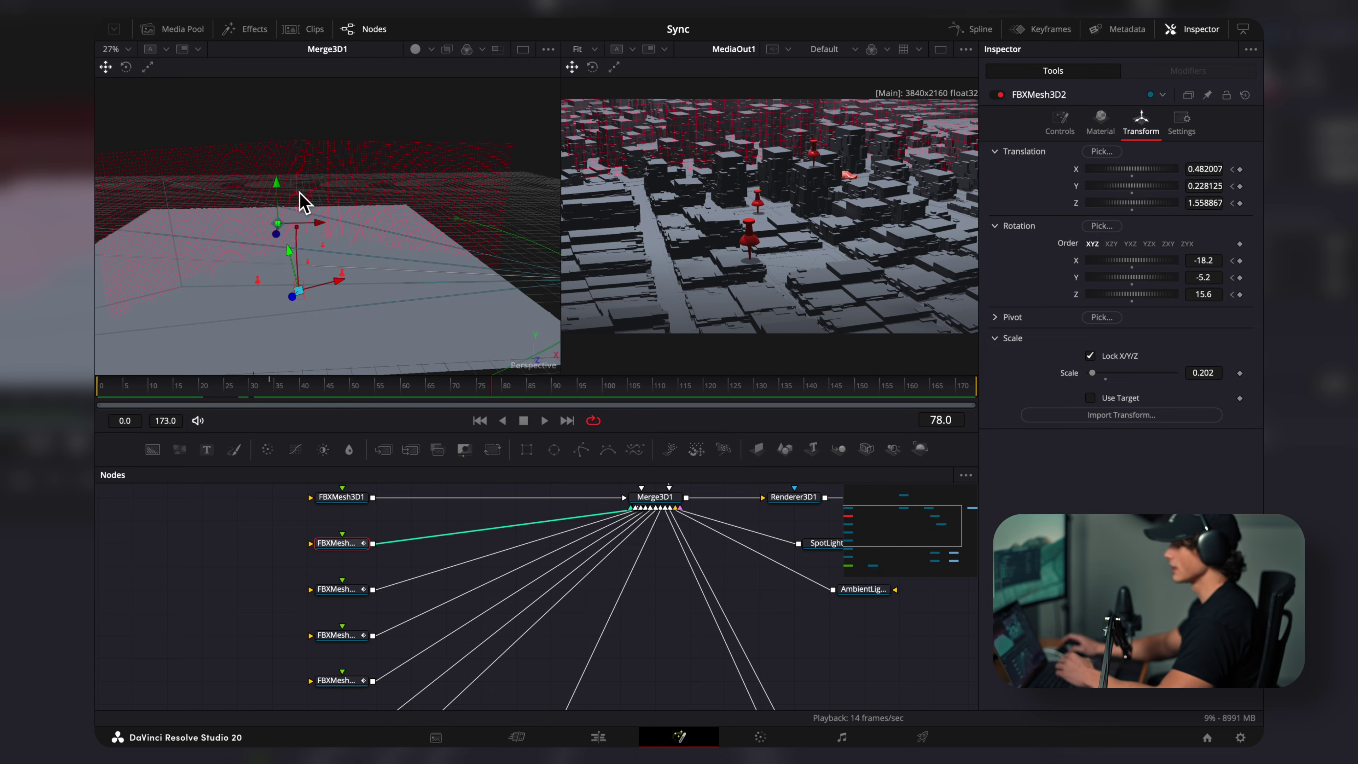
Step: Orbit the city view, select the MediaIn1 image-plane node and scrub the timeline to check the '1999-Civic' label
{"action": "left_click_drag", "start_coordinate": [325, 312], "coordinate": [407, 297]}
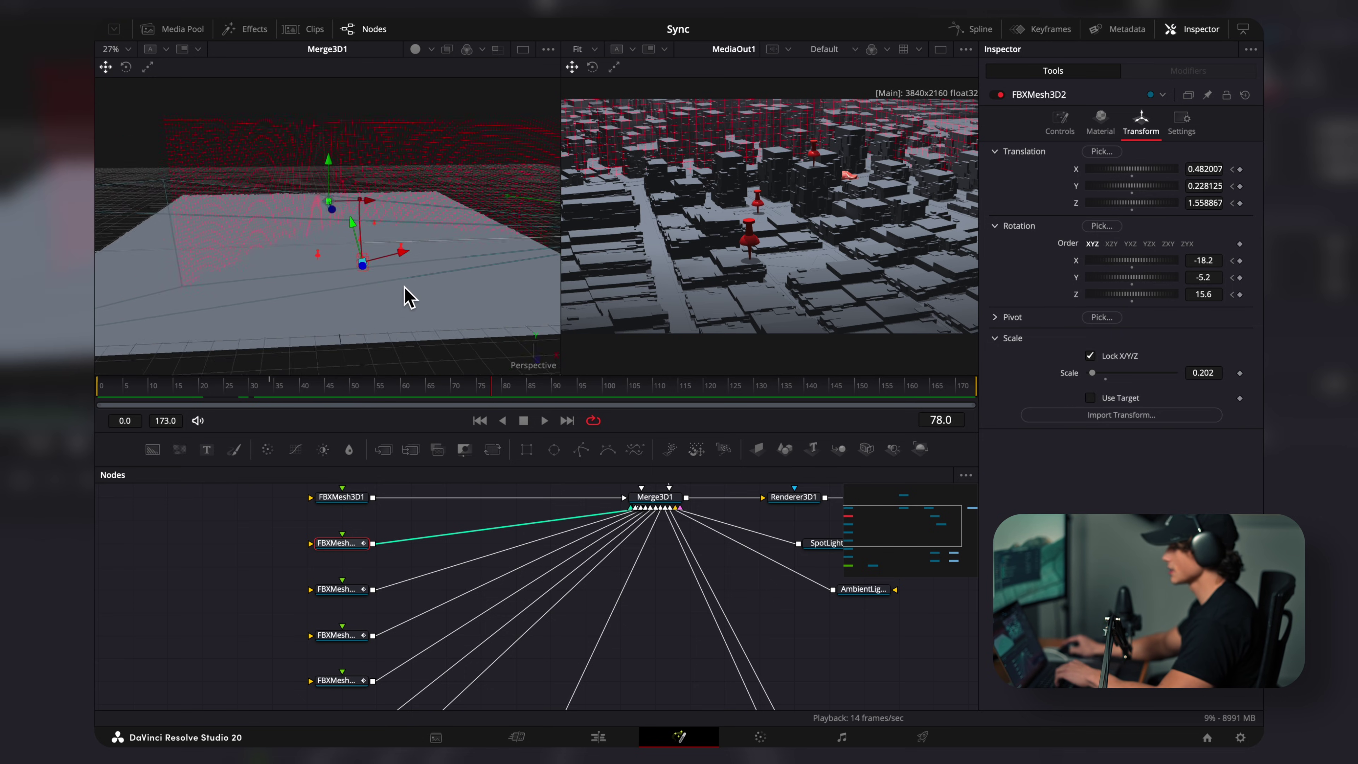
{"action": "left_click", "coordinate": [630, 599]}
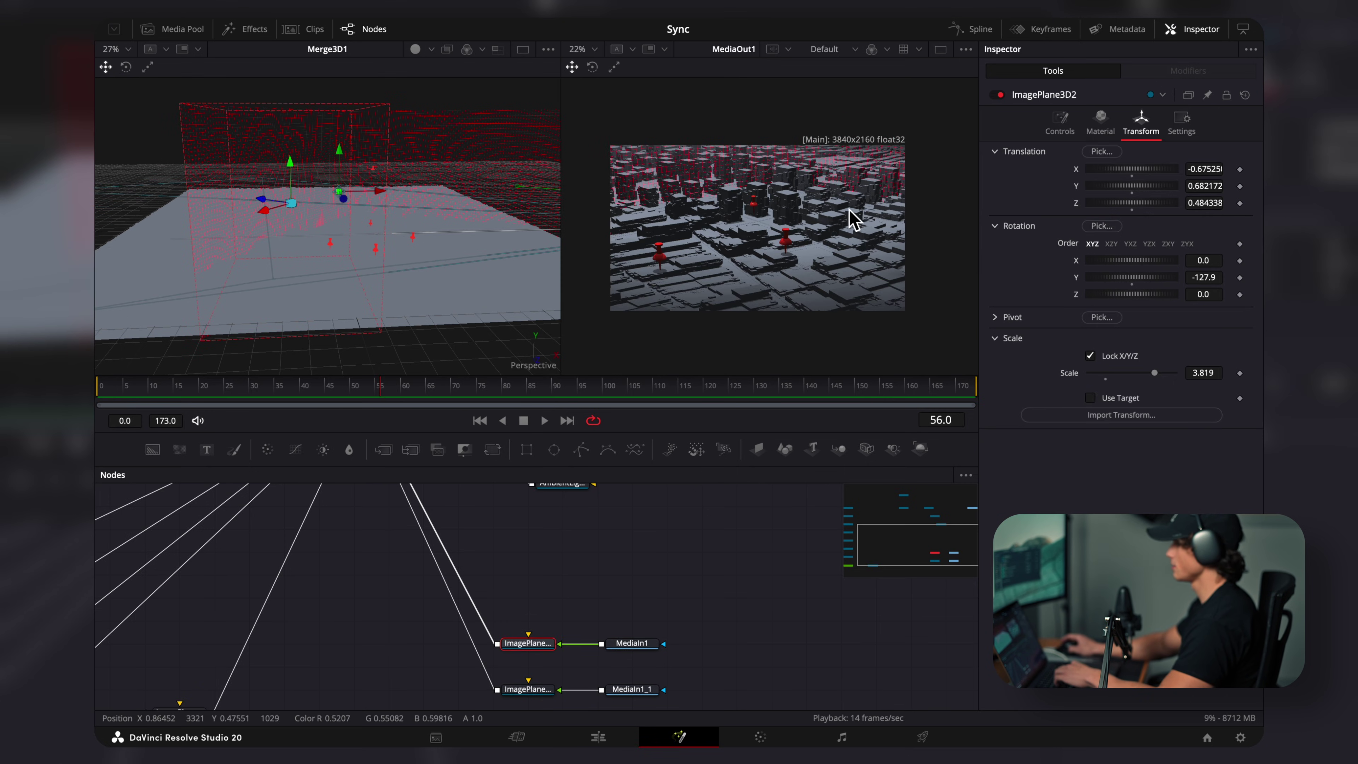
{"action": "left_click", "coordinate": [411, 394]}
{"action": "left_click_drag", "start_coordinate": [450, 399], "coordinate": [341, 416]}
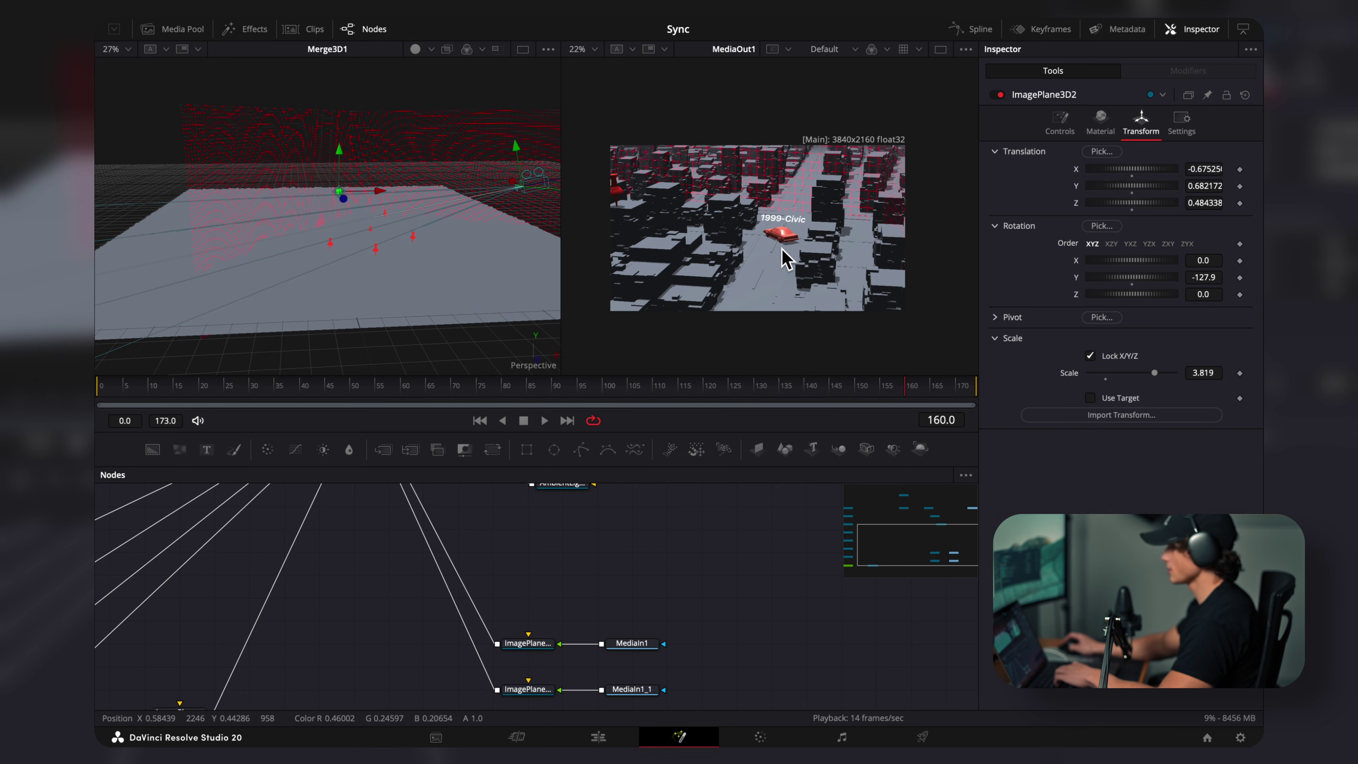
{"action": "scroll", "coordinate": [585, 616], "scroll_direction": "down", "scroll_amount": 1}
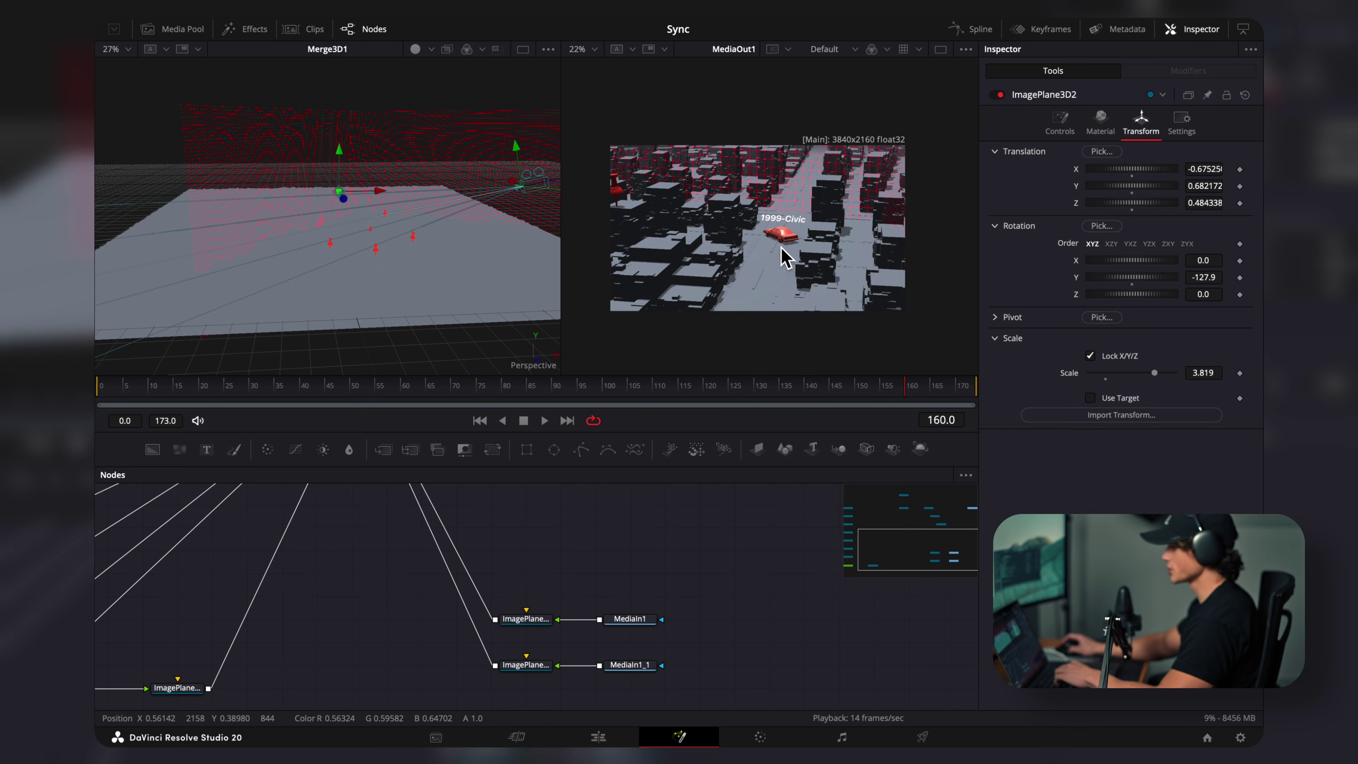
{"action": "scroll", "coordinate": [557, 555], "scroll_direction": "up", "scroll_amount": 5}
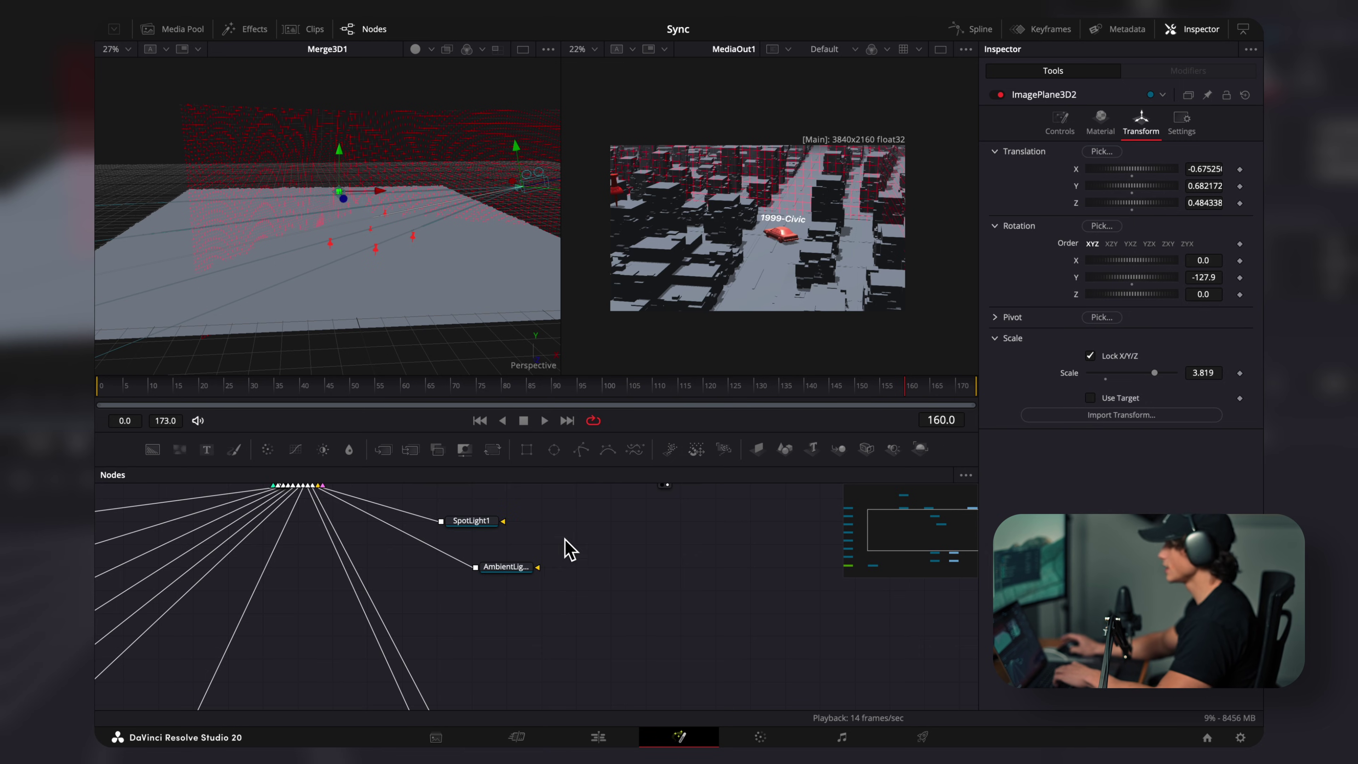
Step: Change AmbientLight1's intensity and slide SpotLight1 sideways to X 2.017
{"action": "left_click_drag", "start_coordinate": [570, 548], "coordinate": [603, 570]}
{"action": "left_click_drag", "start_coordinate": [525, 546], "coordinate": [562, 547]}
{"action": "left_click", "coordinate": [552, 592]}
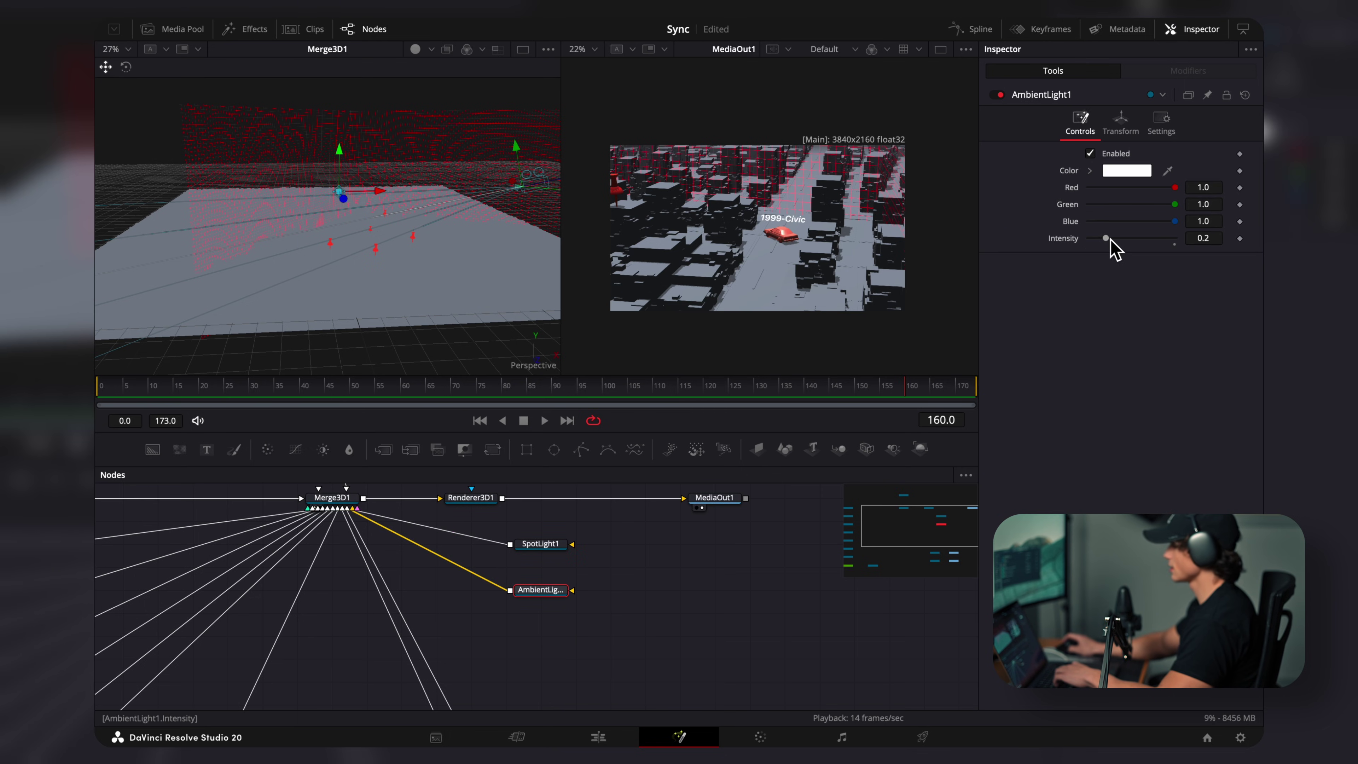
{"action": "mouse_move", "coordinate": [1106, 239]}
{"action": "left_mouse_down"}
{"action": "mouse_move", "coordinate": [1089, 241]}
{"action": "mouse_move", "coordinate": [1137, 249]}
{"action": "mouse_move", "coordinate": [1102, 252]}
{"action": "left_mouse_up"}
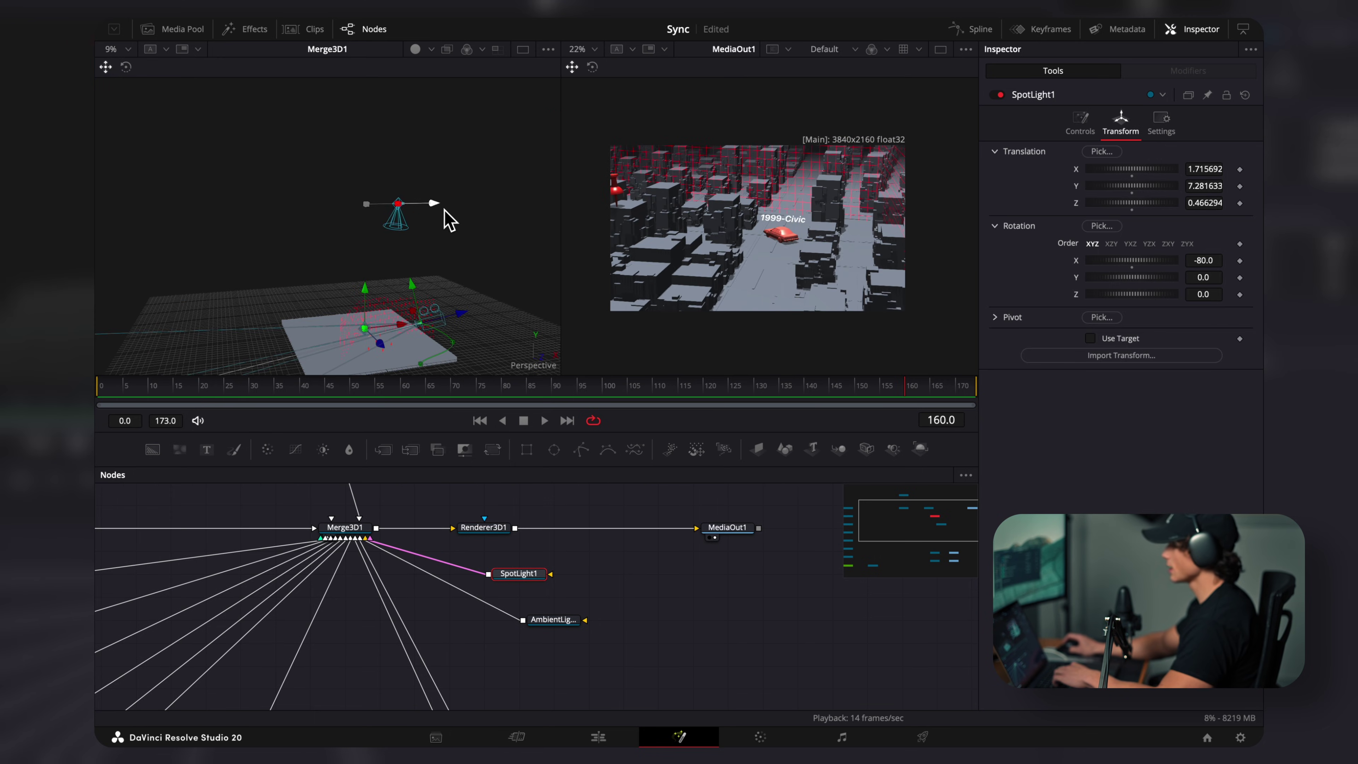
{"action": "mouse_move", "coordinate": [444, 210]}
{"action": "left_mouse_down"}
{"action": "mouse_move", "coordinate": [429, 210]}
{"action": "mouse_move", "coordinate": [444, 211]}
{"action": "left_mouse_up"}
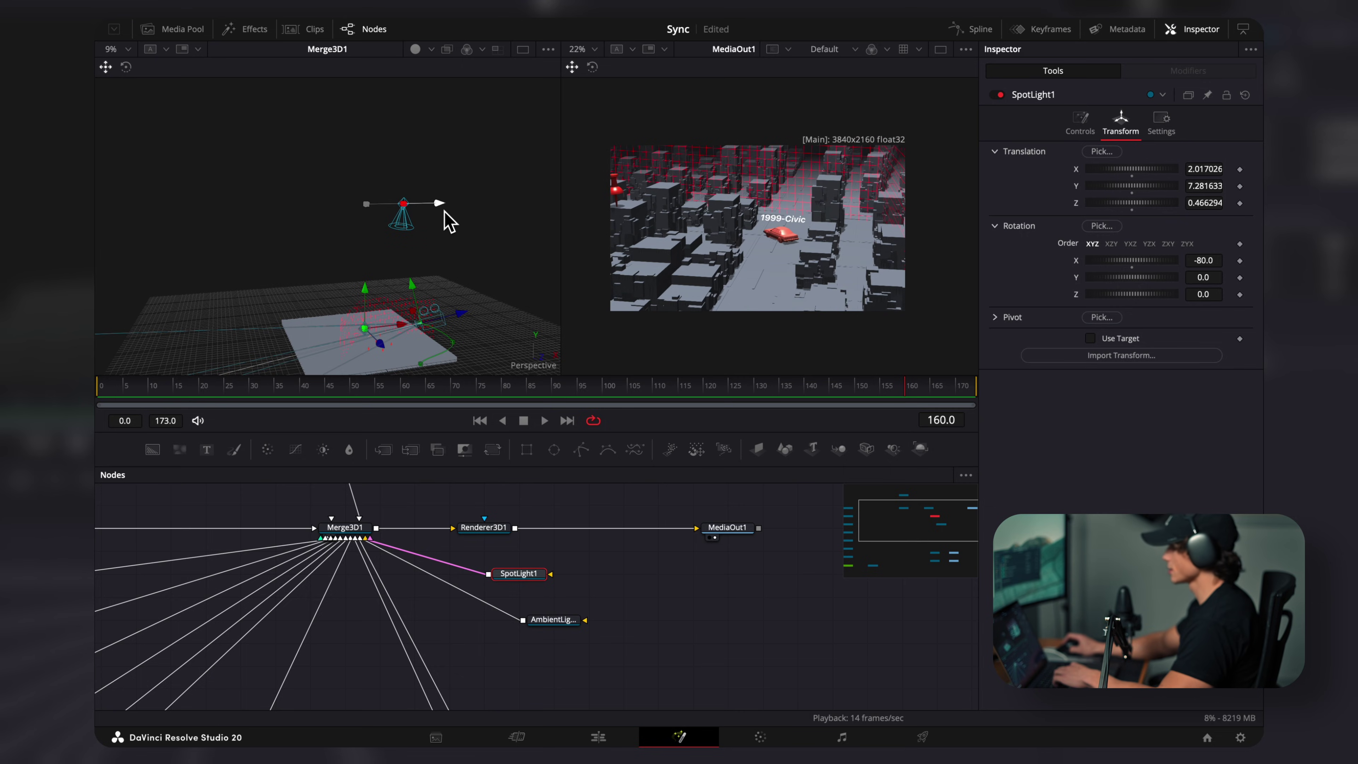